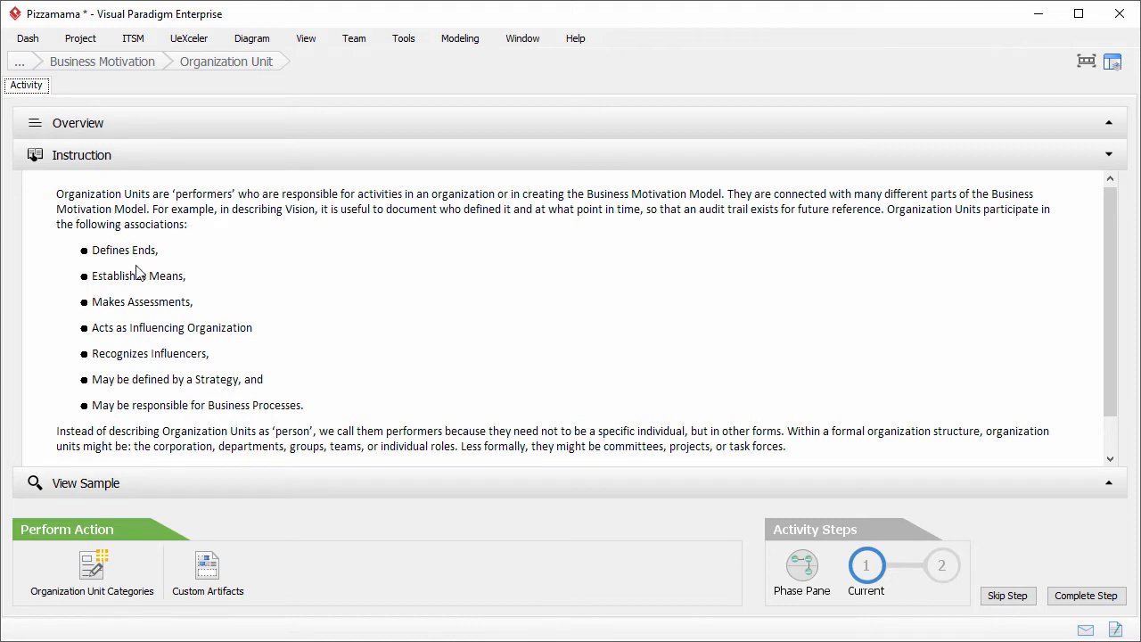
# - Review the sample and the Organization Unit Categories form, and complete the step that defines the categories for Organization Units
pyautogui.click(166, 472)
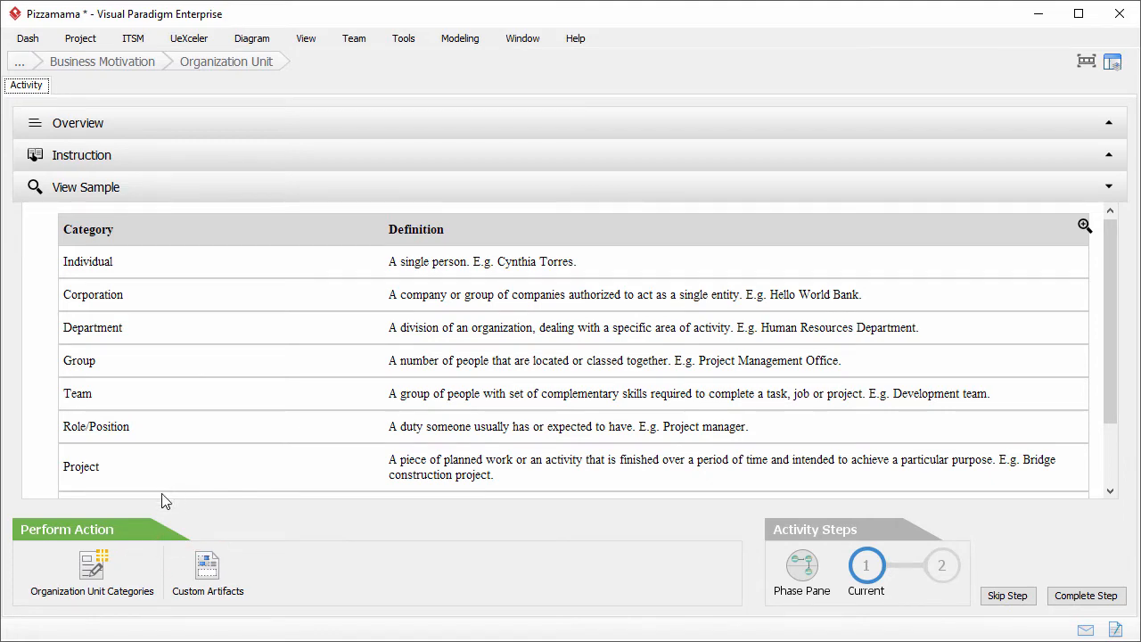
pyautogui.click(127, 577)
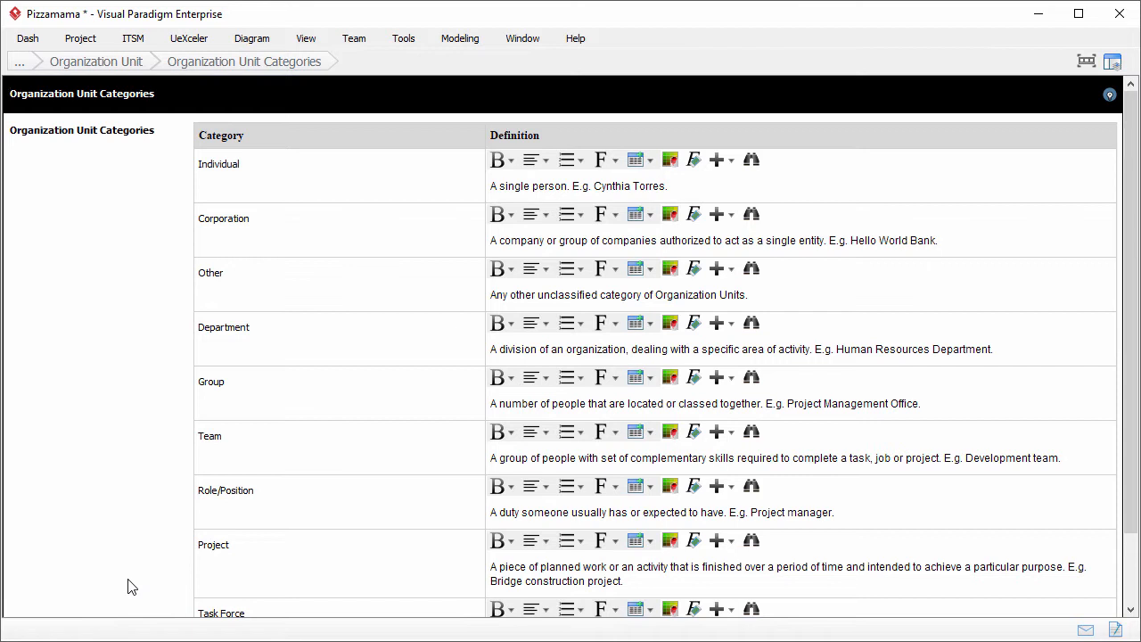
pyautogui.scroll(-2, 131, 586)
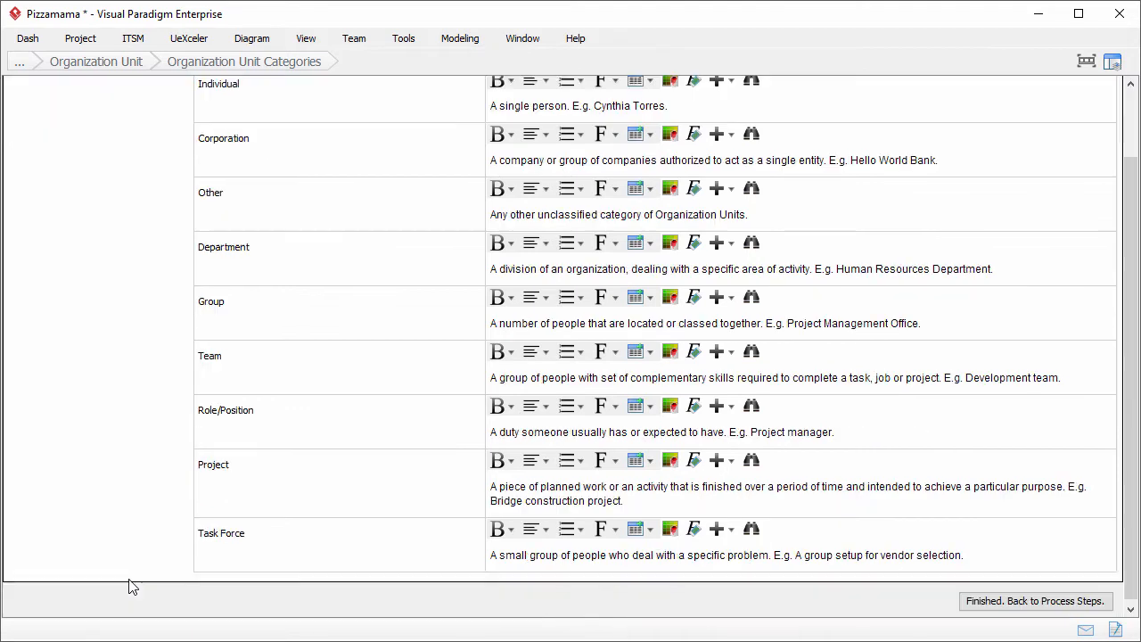
pyautogui.click(1038, 601)
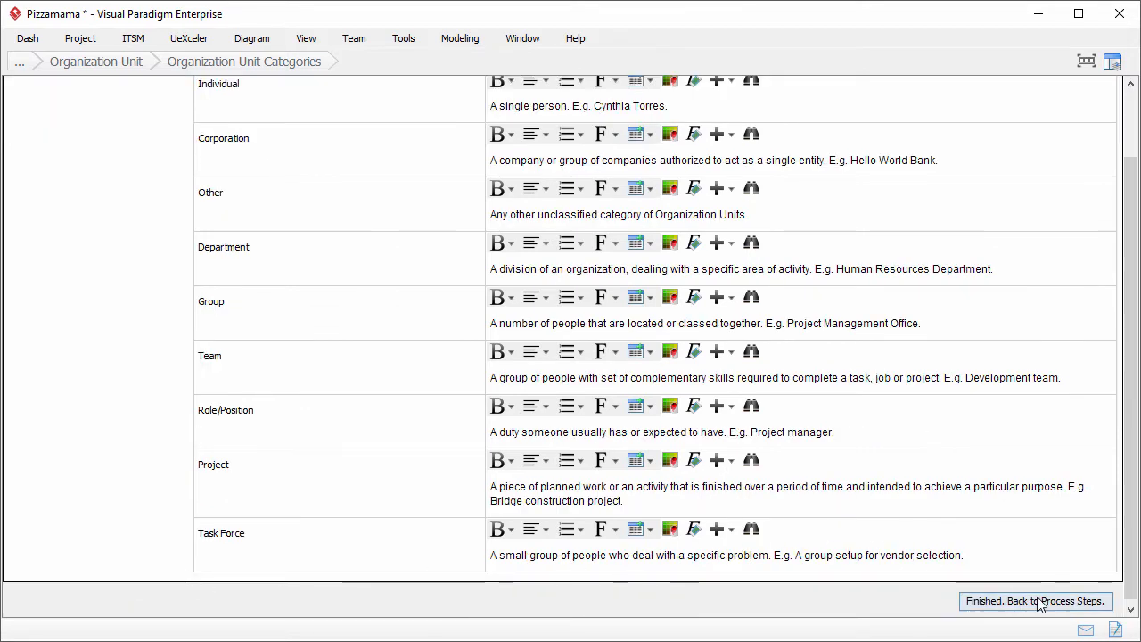
pyautogui.click(1086, 597)
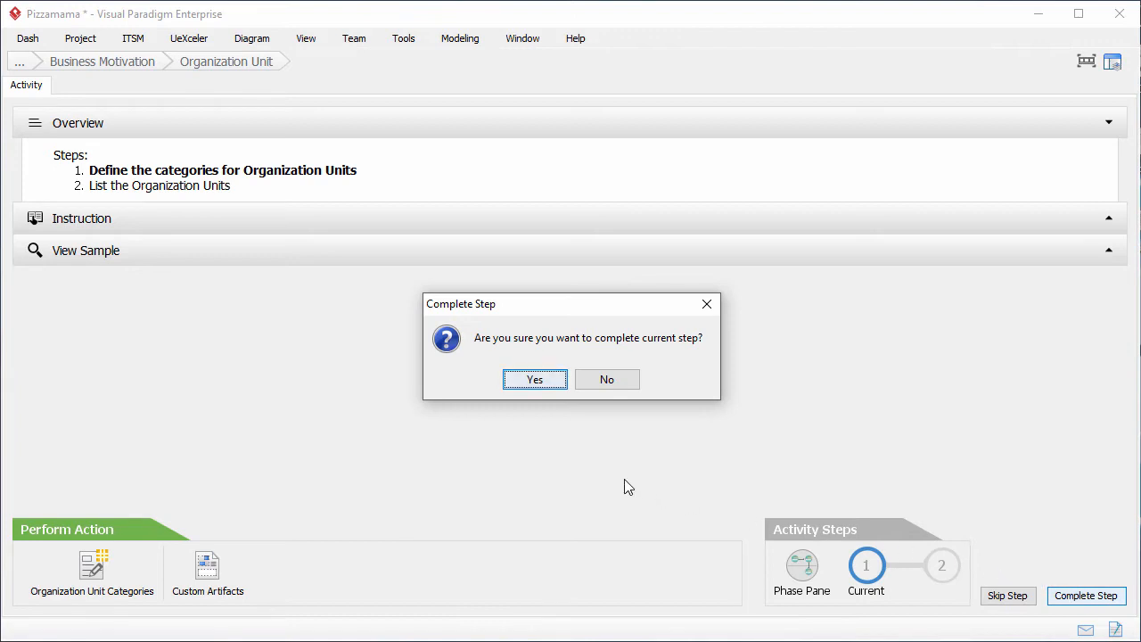
pyautogui.click(533, 383)
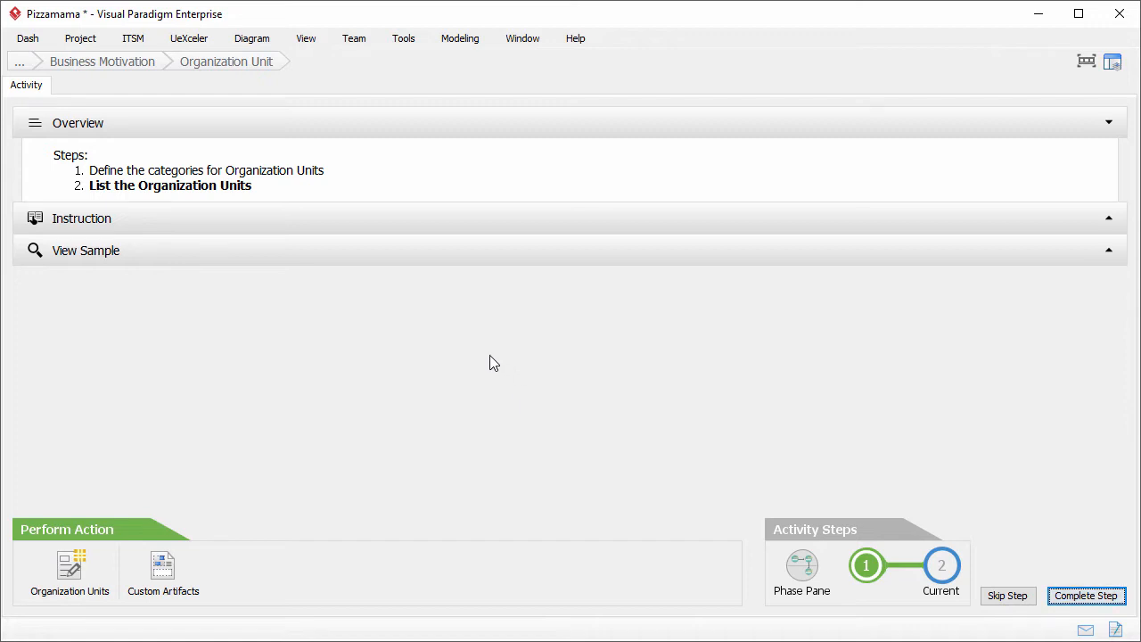
# - Consult the instruction and sample for listing Organization Units, and enter Pizzamama in the Organization Units form with the category Corporation
pyautogui.click(365, 229)
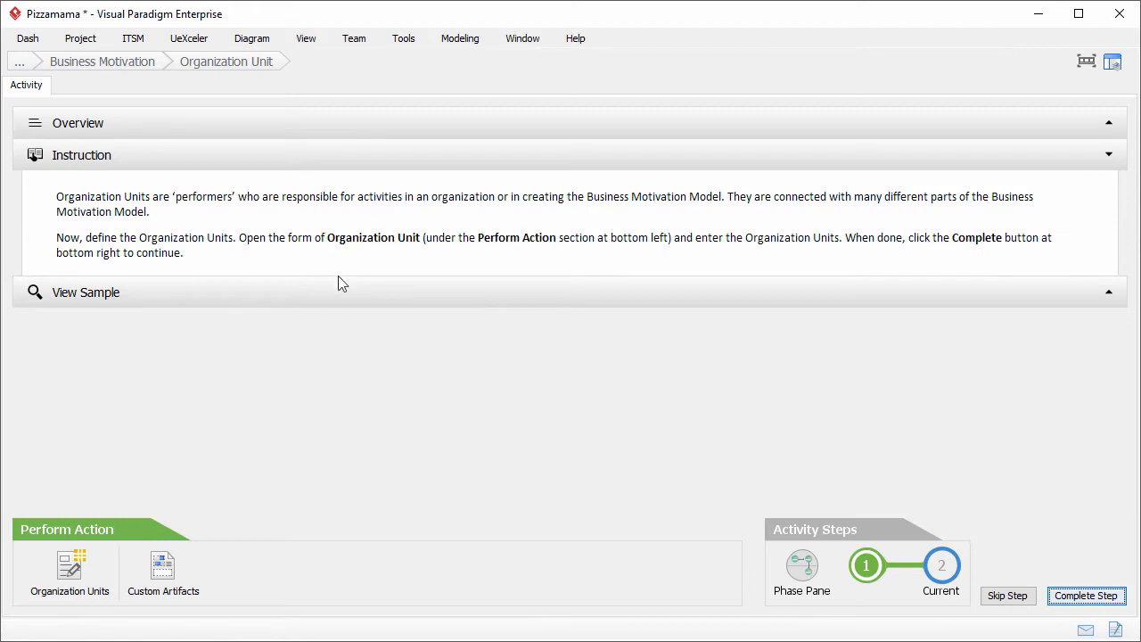
pyautogui.click(330, 292)
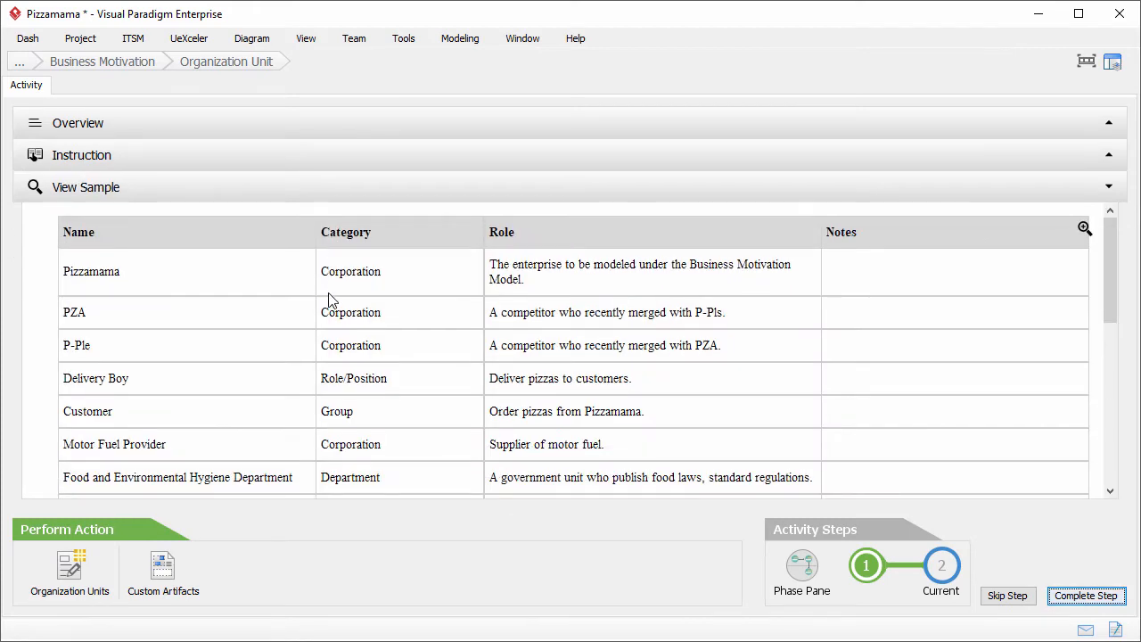
pyautogui.click(98, 567)
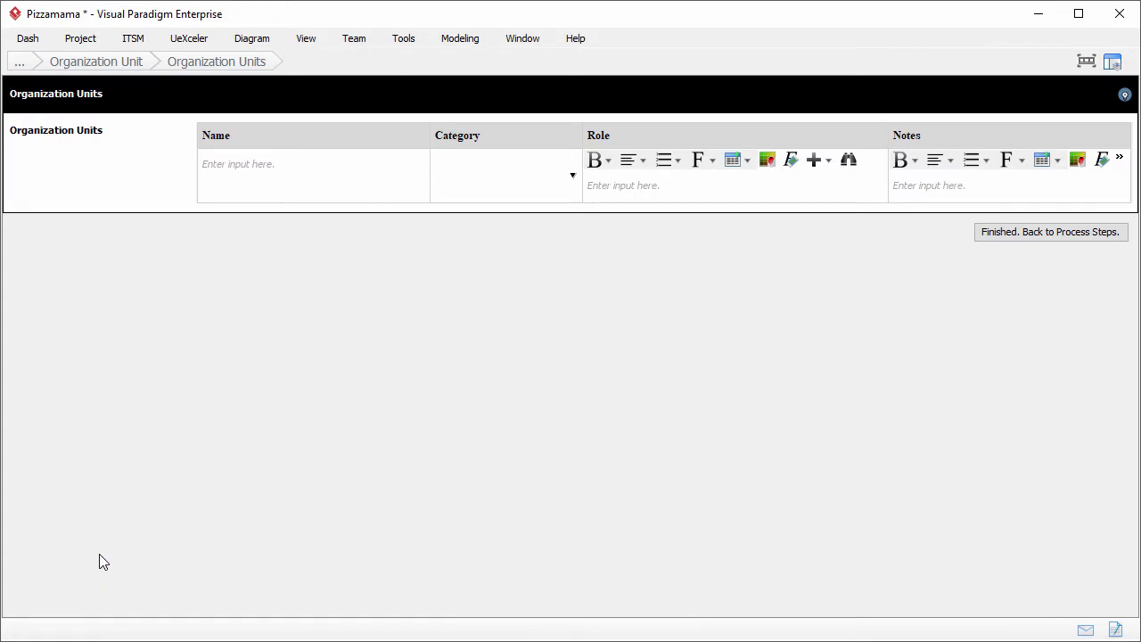
pyautogui.click(358, 155)
pyautogui.write('Pizzamama')
pyautogui.click(574, 174)
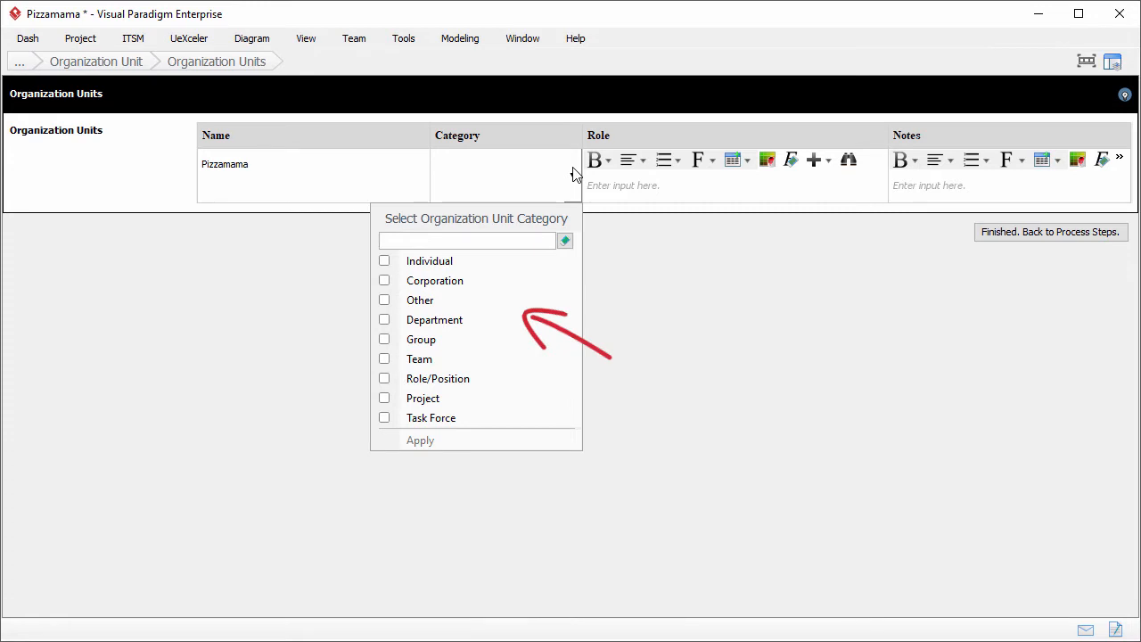
pyautogui.click(480, 284)
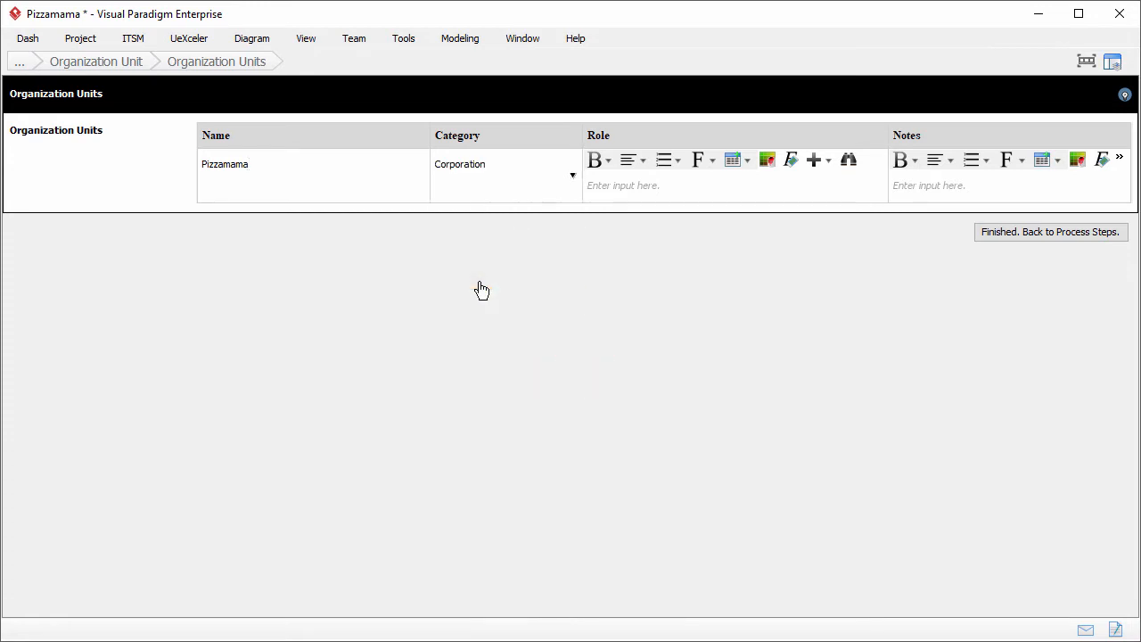
# - Set Pizzamama's role to "The enterprise to be modeled under the Business Motivation Model."
pyautogui.click(632, 188)
pyautogui.write('The enterprise to be model')
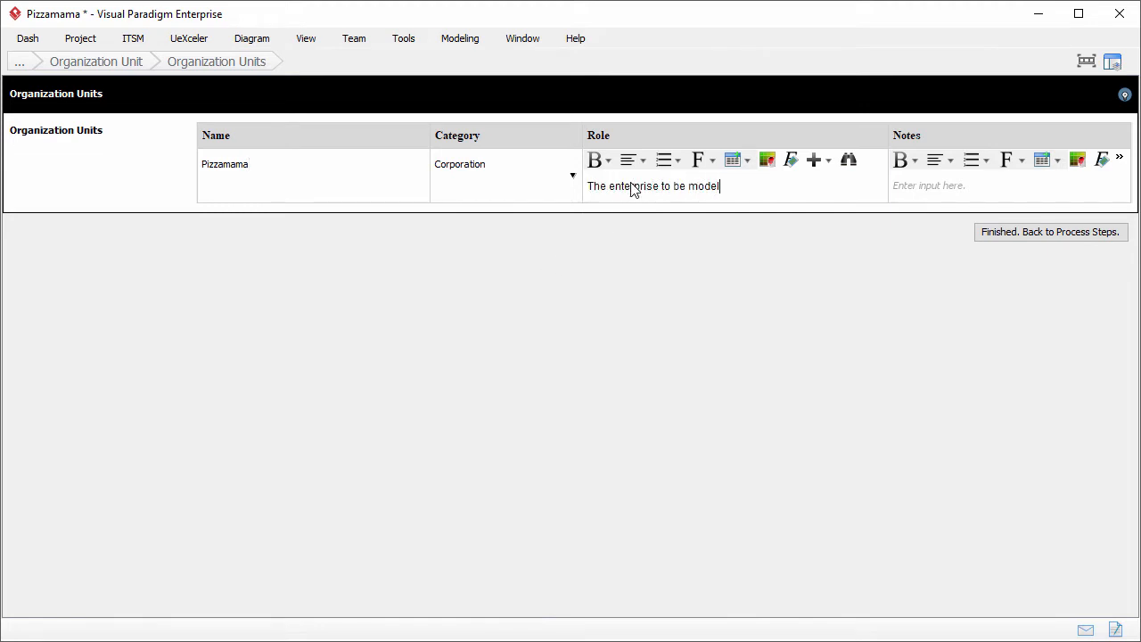
pyautogui.write('ed under the Business Motivation Model.')
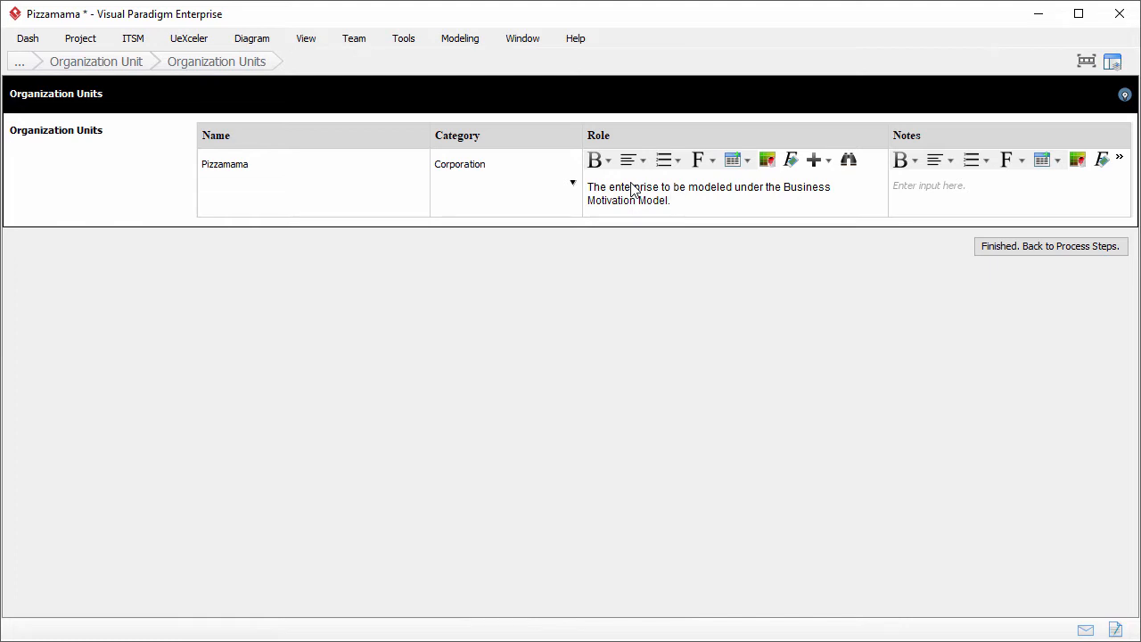
# - Insert a row below Pizzamama in the Organization Units table and name the new unit PZA
pyautogui.rightClick(631, 187)
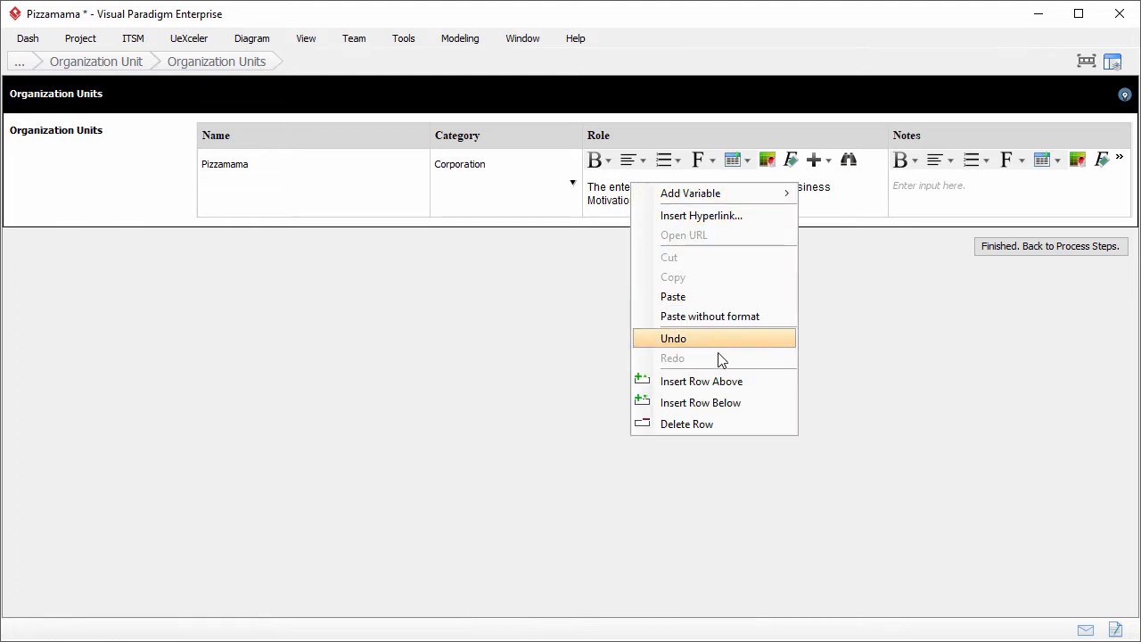
pyautogui.click(740, 402)
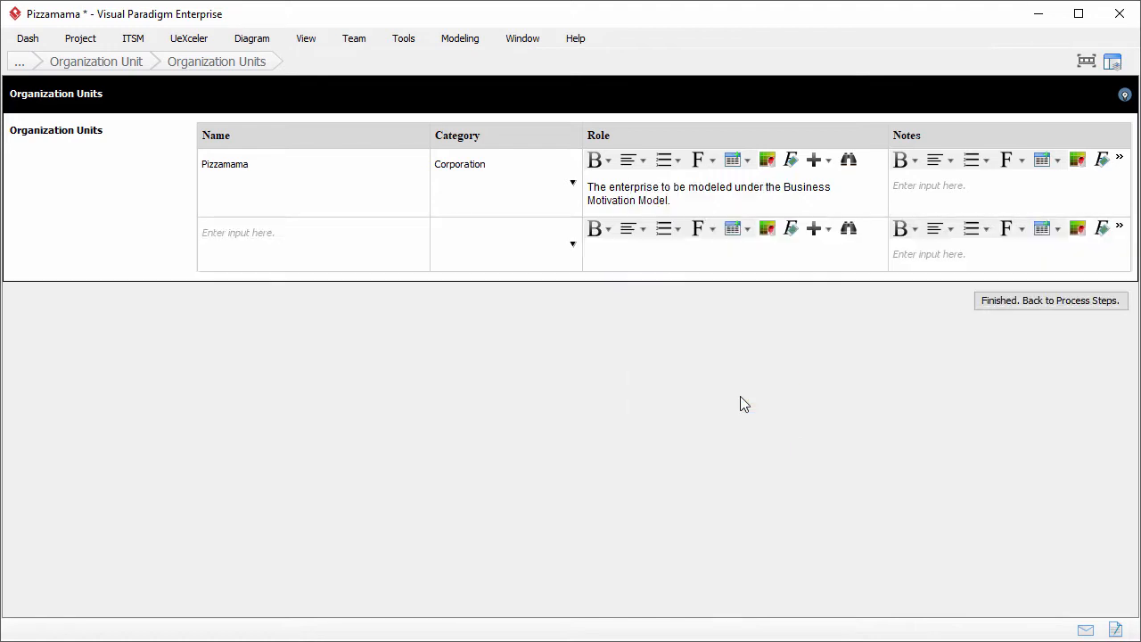
pyautogui.click(397, 244)
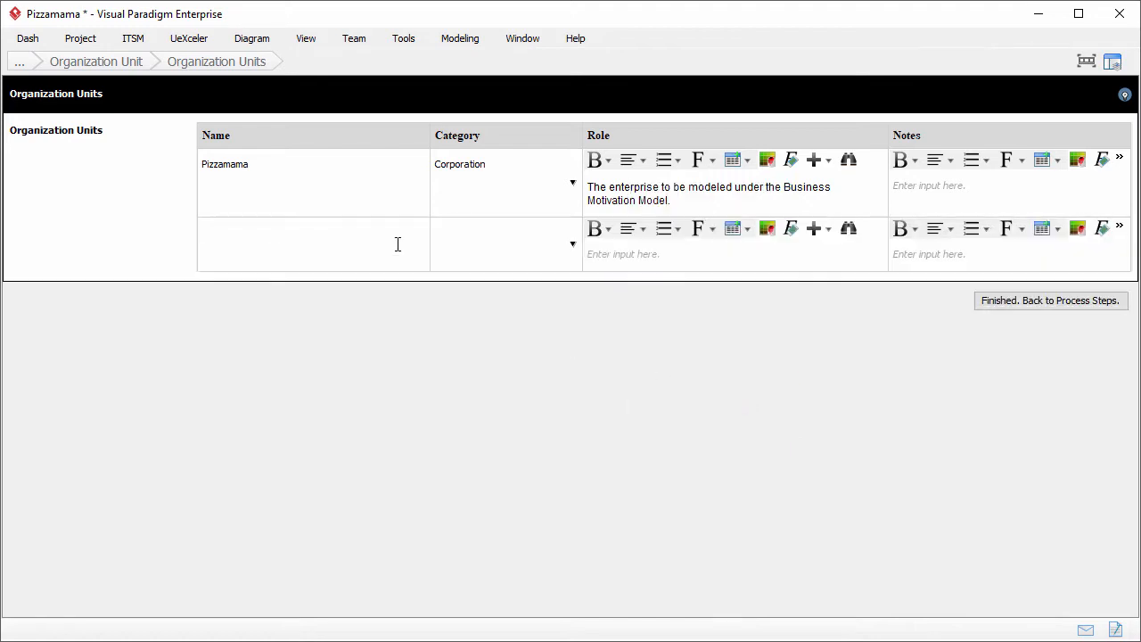
pyautogui.write('PZA')
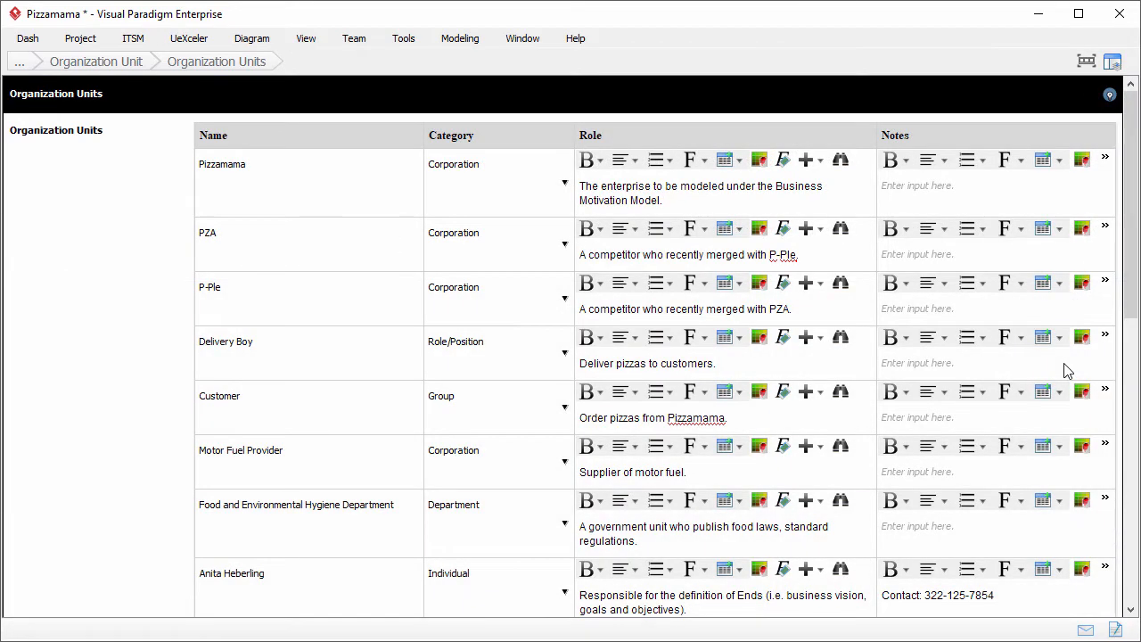
# - Finish the Organization Units form and complete the step that lists the Organization Units
pyautogui.moveTo(1128, 311); pyautogui.dragTo(1134, 585)
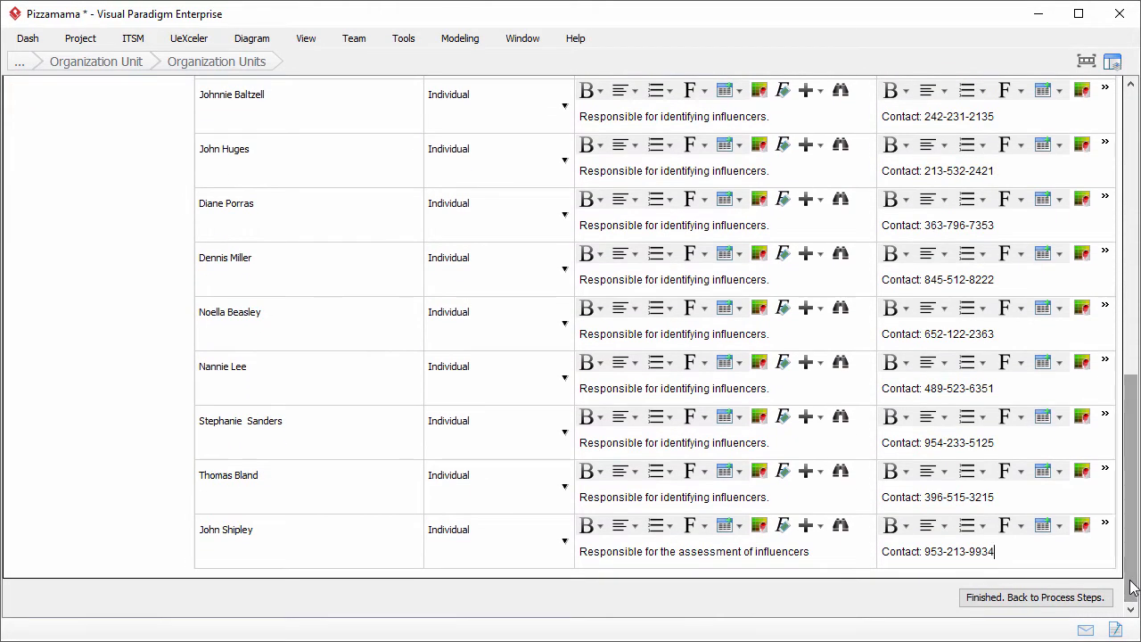
pyautogui.click(1092, 598)
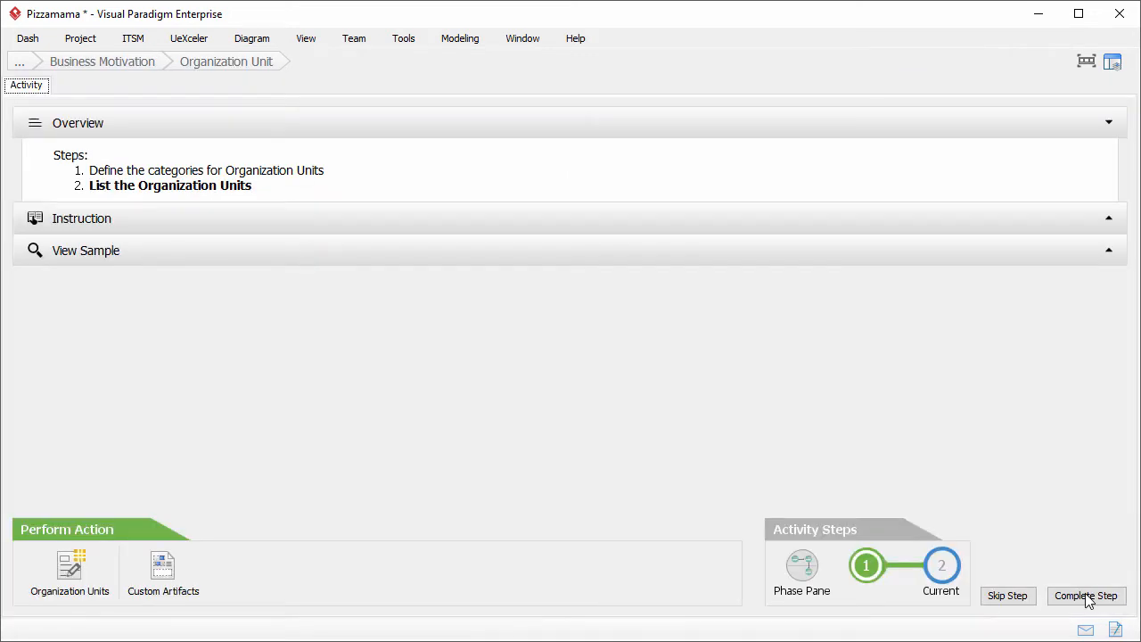
pyautogui.click(1085, 595)
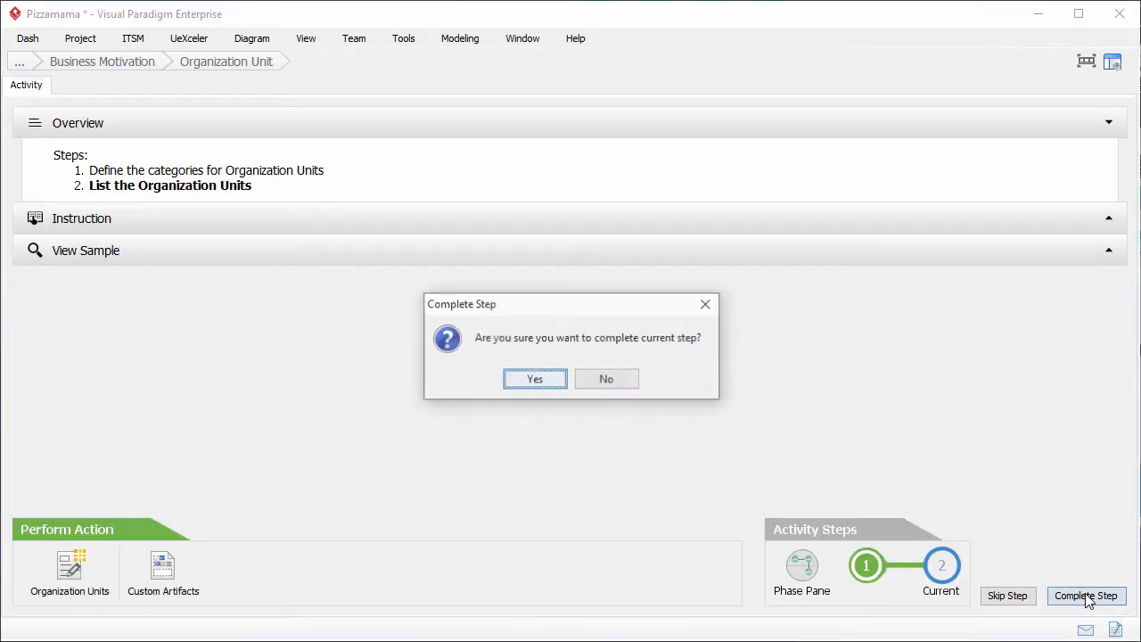
pyautogui.click(535, 380)
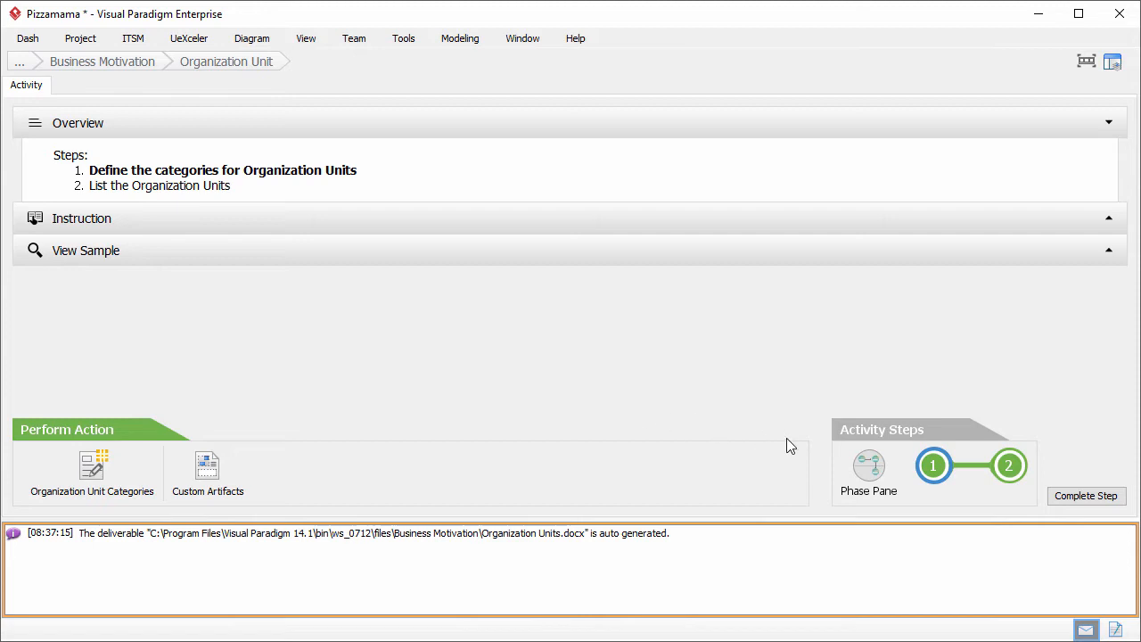
# - Return to the Business Motivation phase diagram, open the Vision activity and bring up its Vision Statement form
pyautogui.click(871, 465)
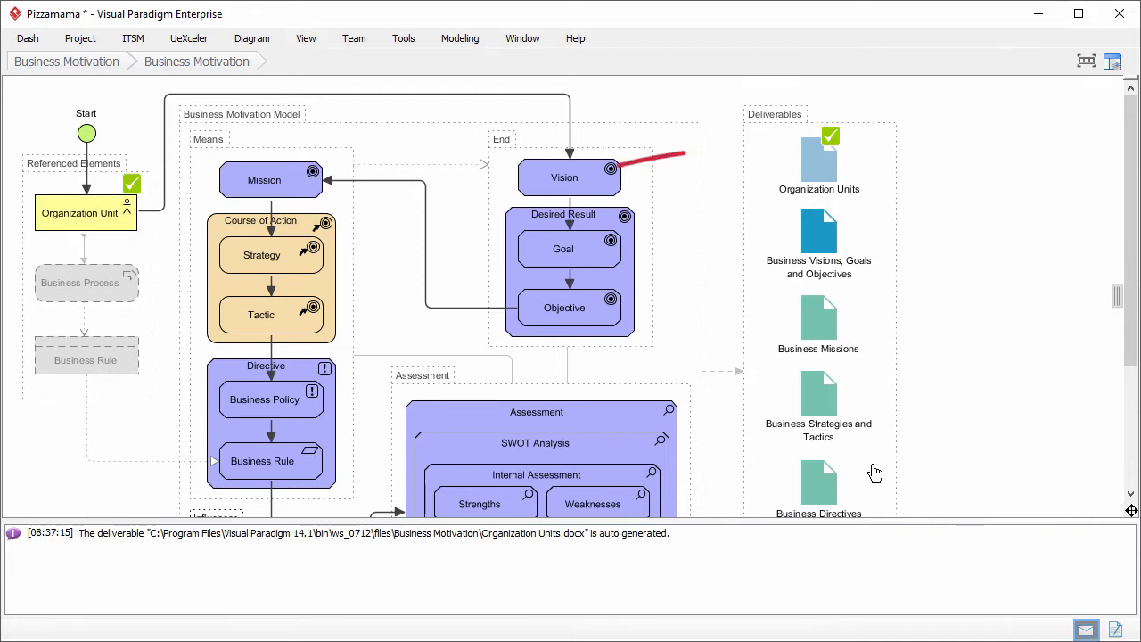
pyautogui.click(585, 181)
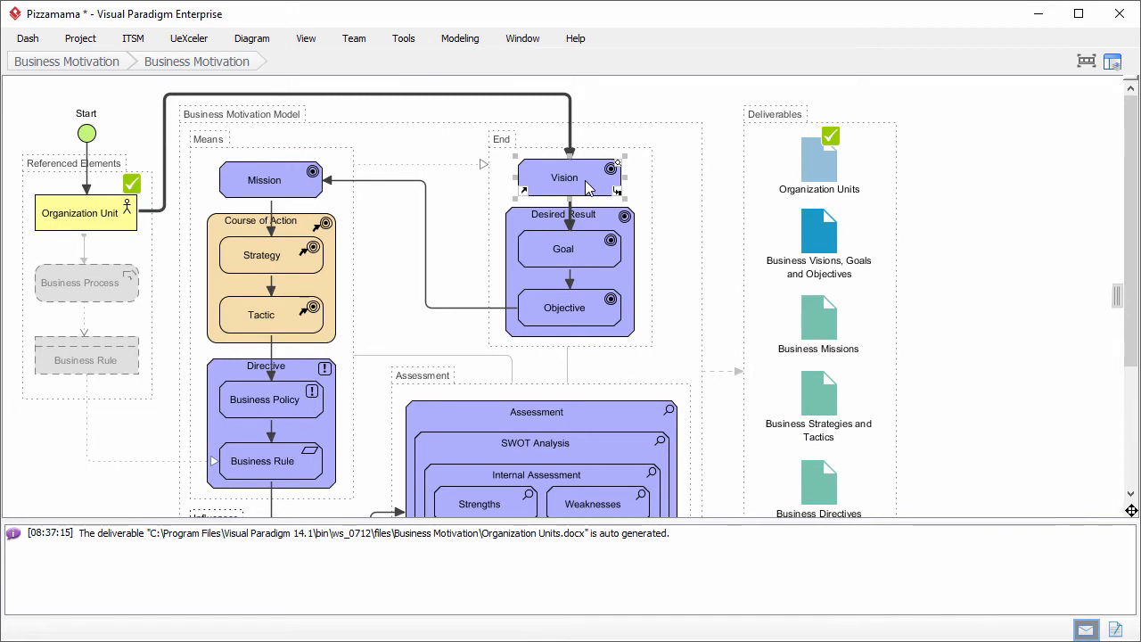
pyautogui.doubleClick(585, 181)
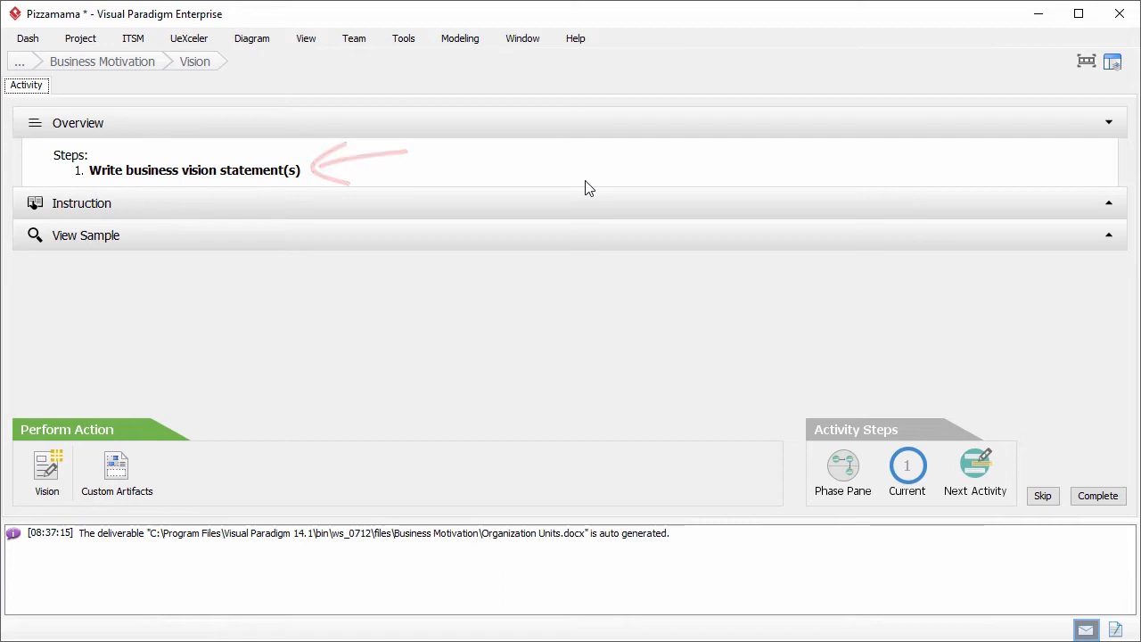
pyautogui.click(61, 473)
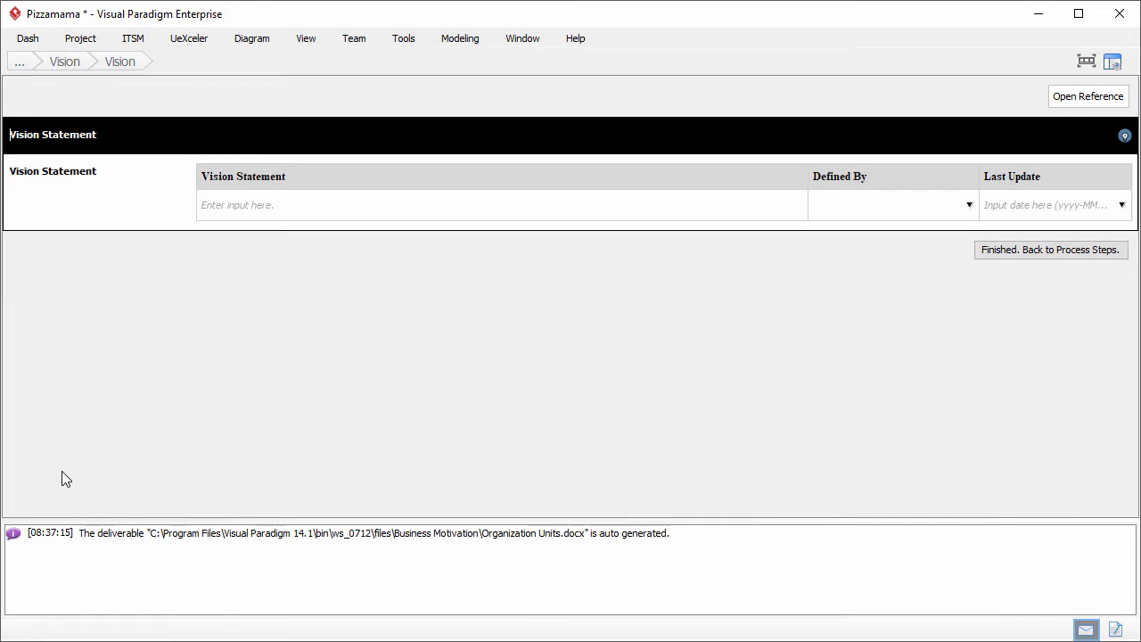
# - Enter the vision statement "Be the city's favorite pizza place."
pyautogui.click(398, 201)
pyautogui.write('Be the')
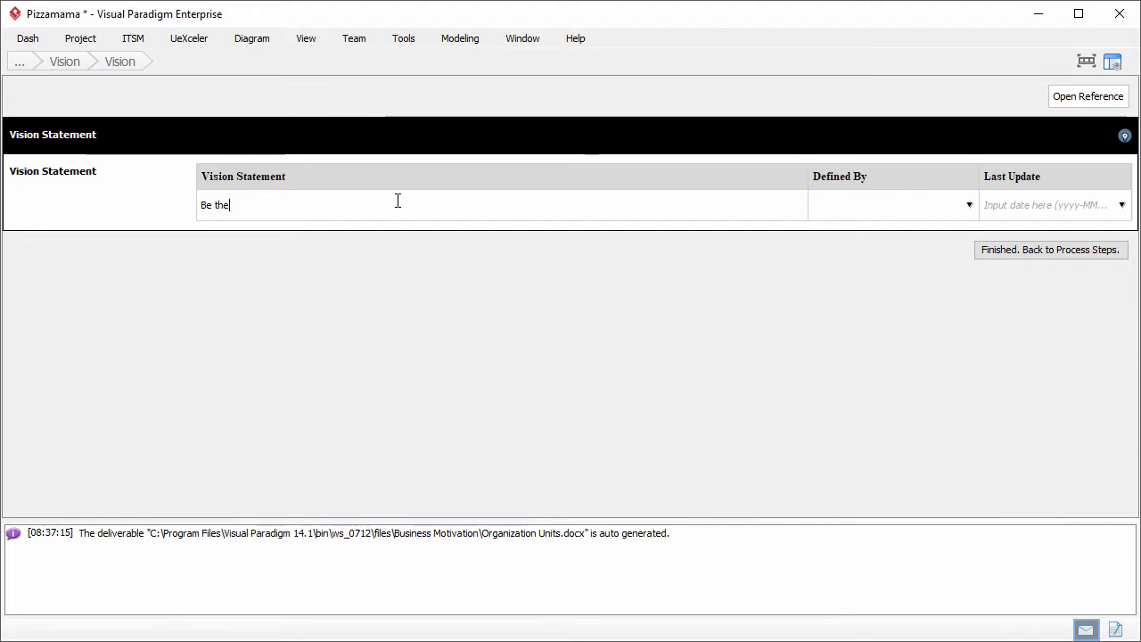
pyautogui.write(" city's favorite pi")
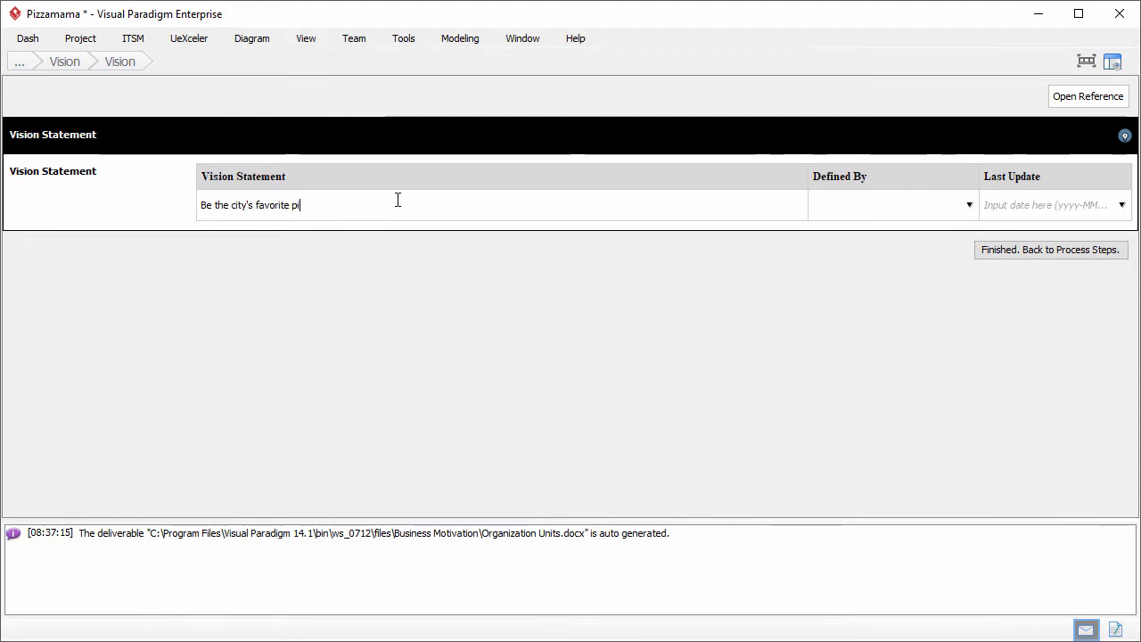
pyautogui.write('zza place.')
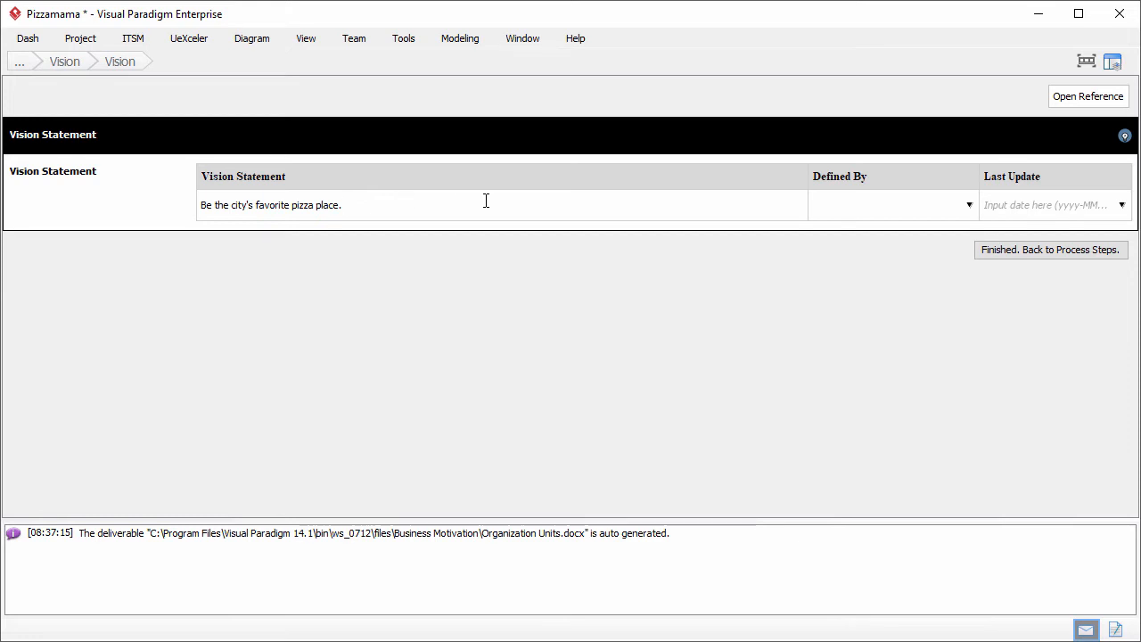
# - Set Defined By for the vision statement to the individual responsible for the definition of Ends
pyautogui.click(875, 203)
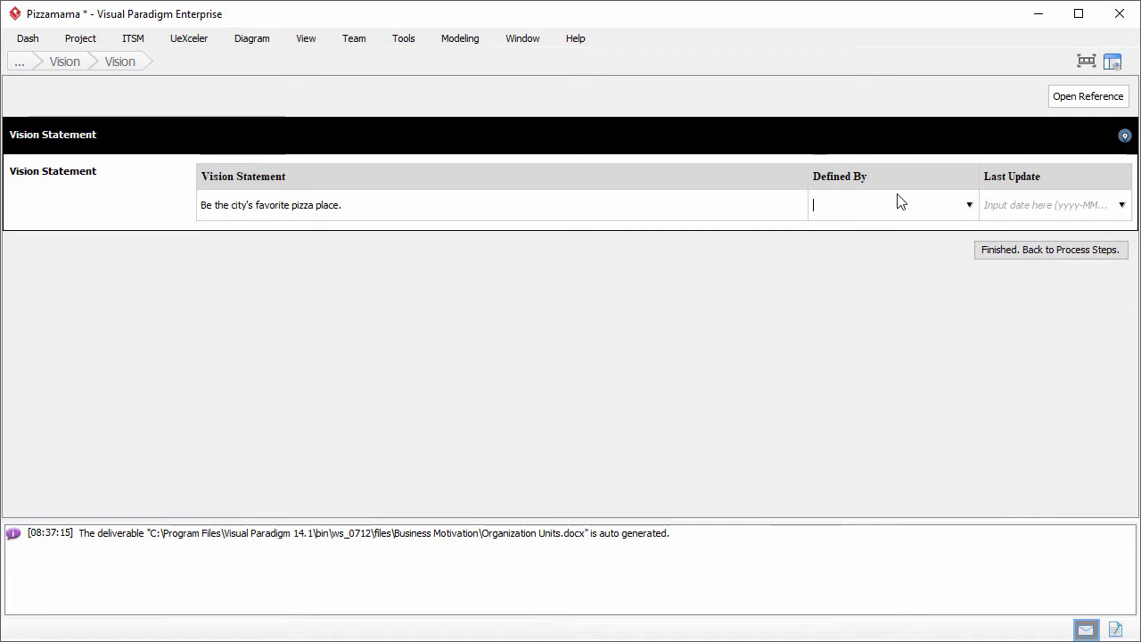
pyautogui.click(900, 201)
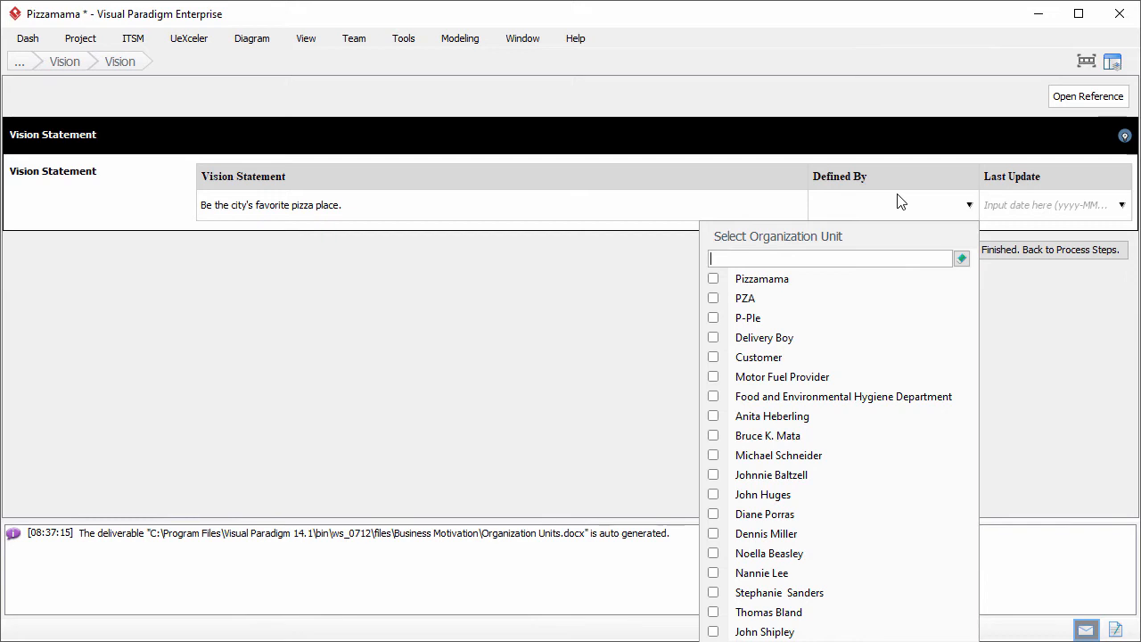
pyautogui.write('Ani')
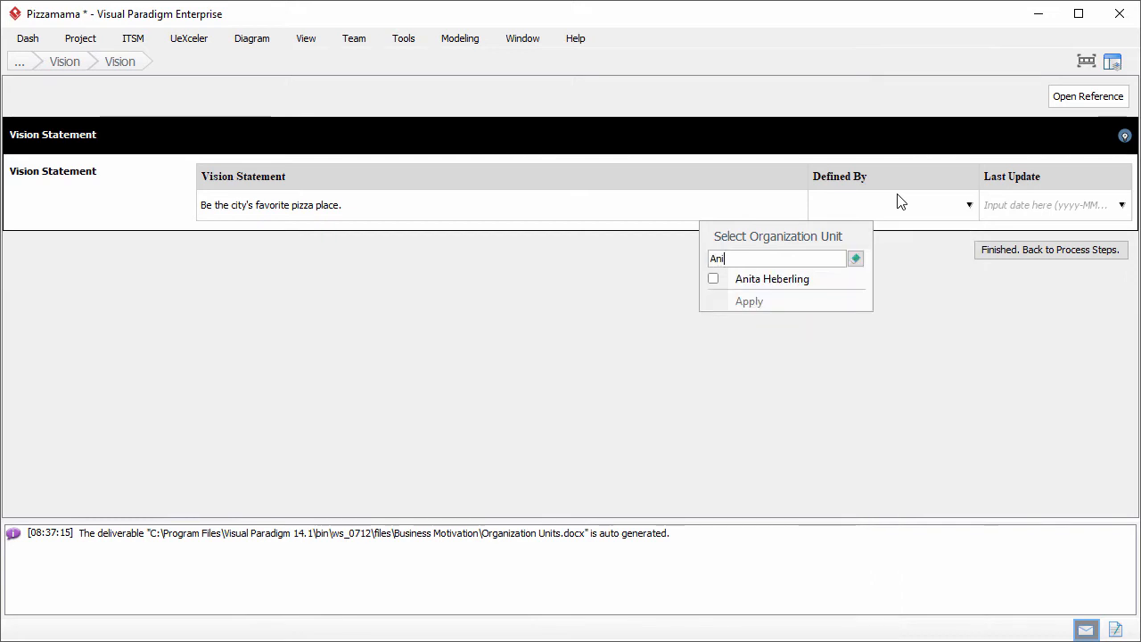
pyautogui.click(810, 282)
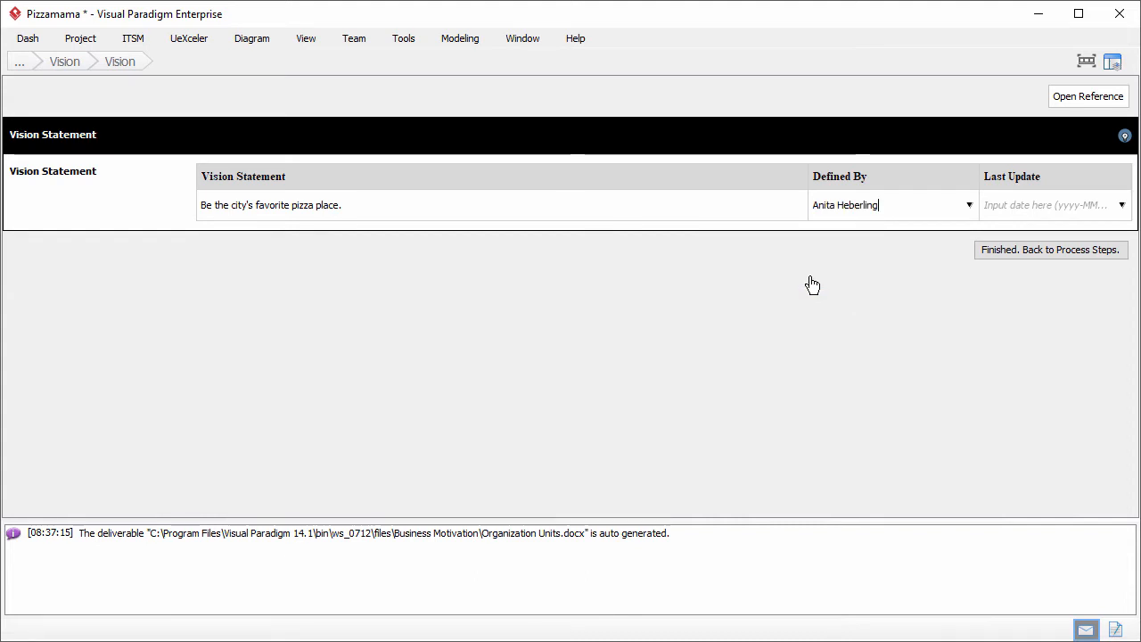
# - Set the vision statement's Last Update to 2017-07-12 and finish the form to return to the process steps
pyautogui.doubleClick(1070, 205)
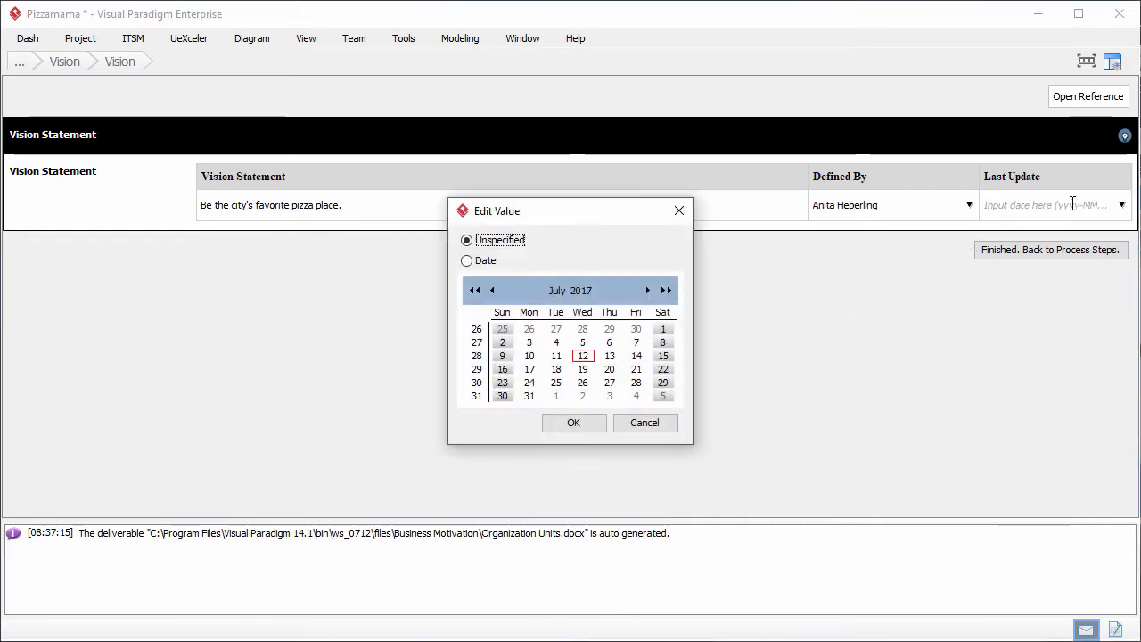
pyautogui.click(594, 357)
pyautogui.click(573, 423)
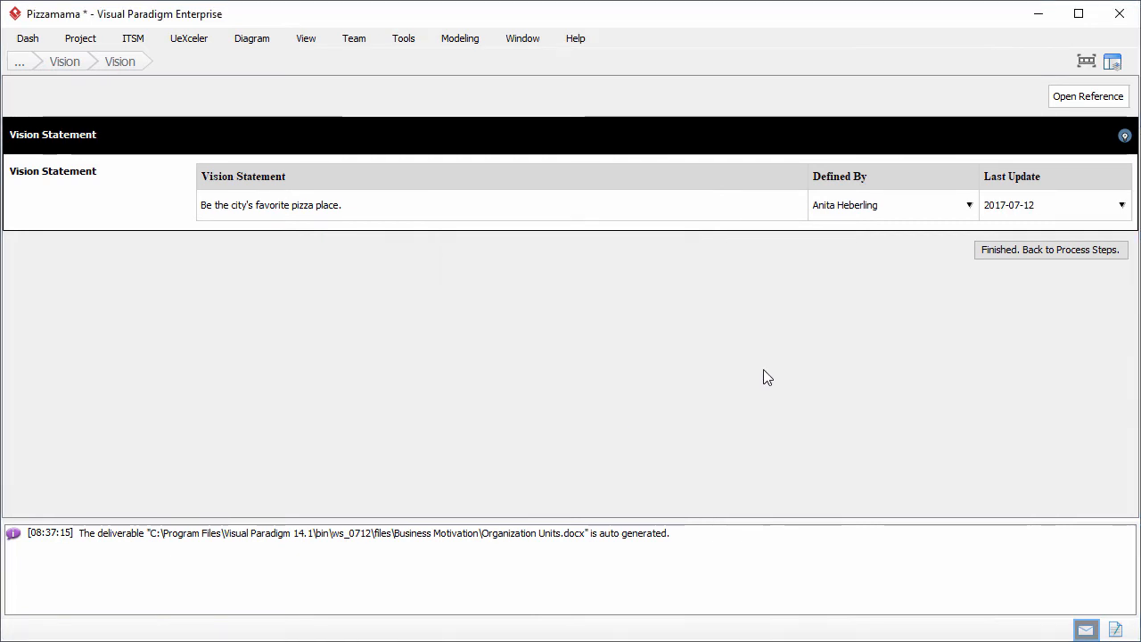
pyautogui.click(1049, 254)
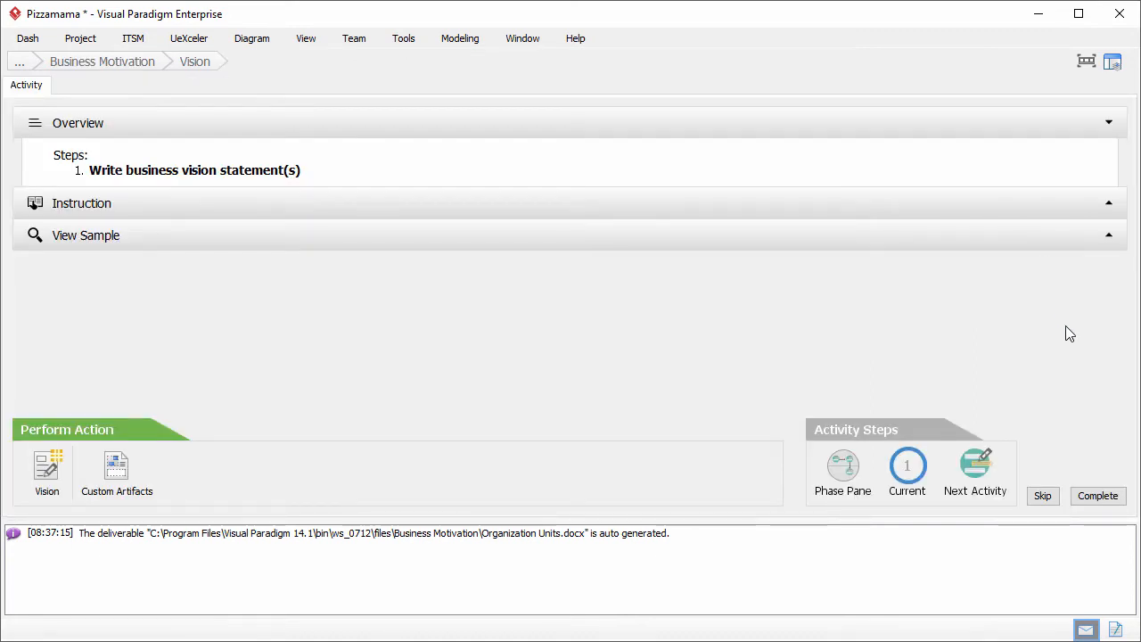
# - Mark the business vision statement step as complete and return to the Business Motivation phase diagram
pyautogui.click(1098, 495)
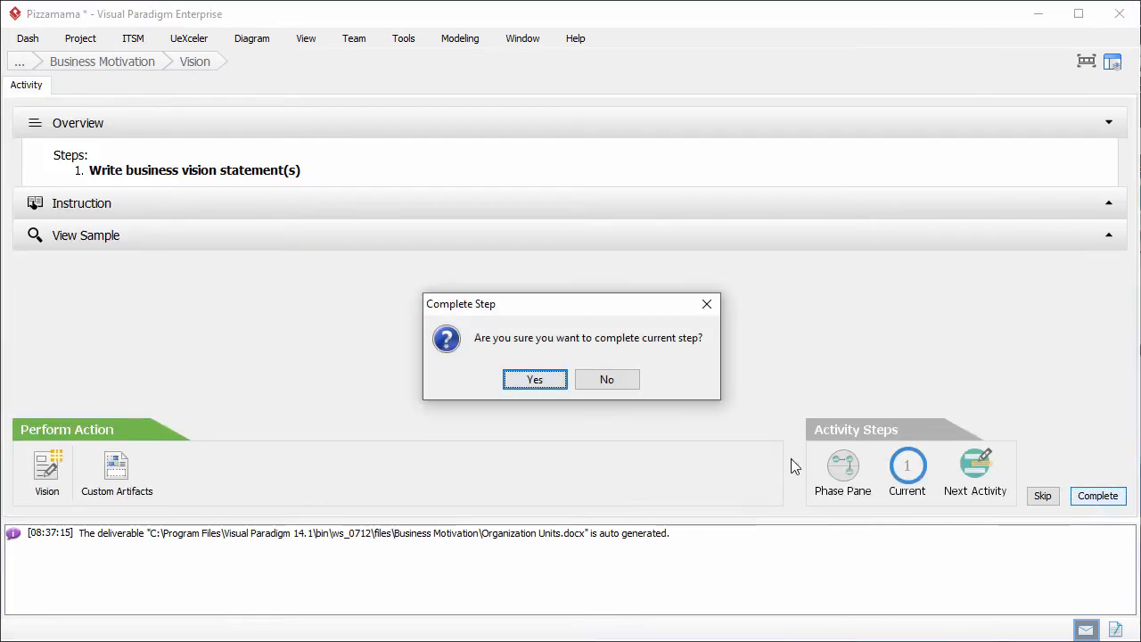
pyautogui.click(535, 379)
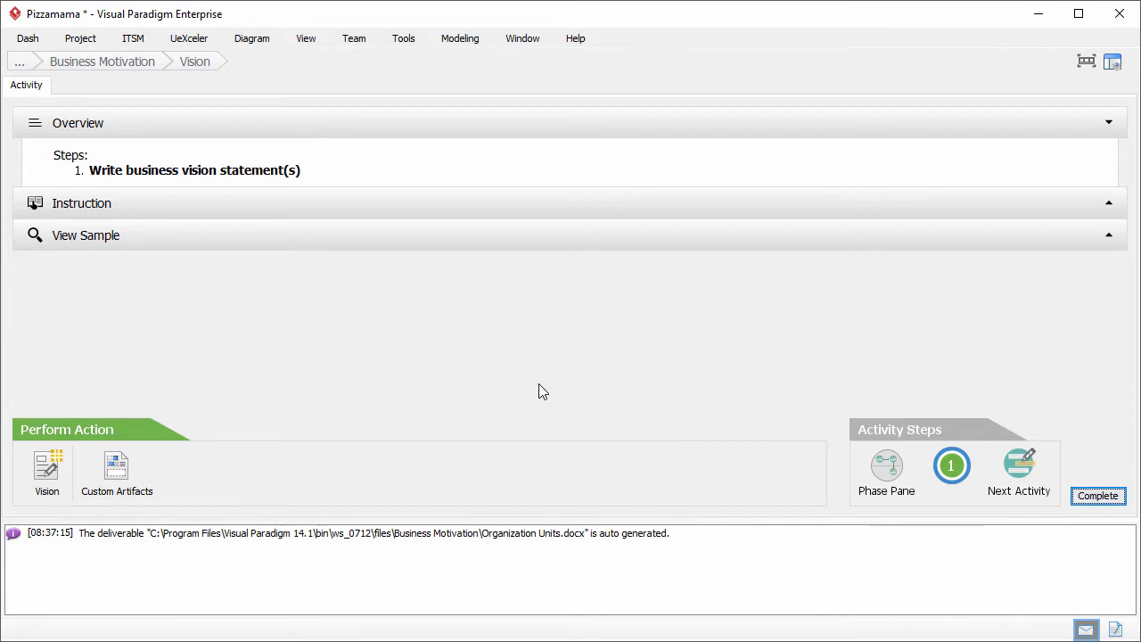
pyautogui.click(886, 472)
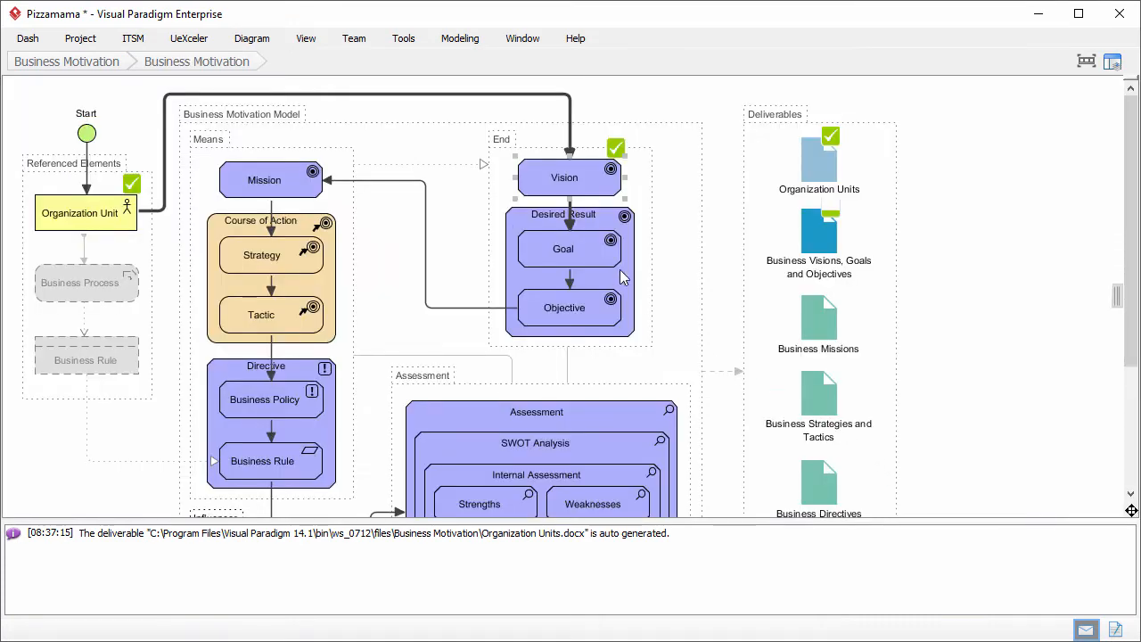
# - Open the Goal activity from the phase diagram and bring up its Business Goals form
pyautogui.moveTo(604, 260)
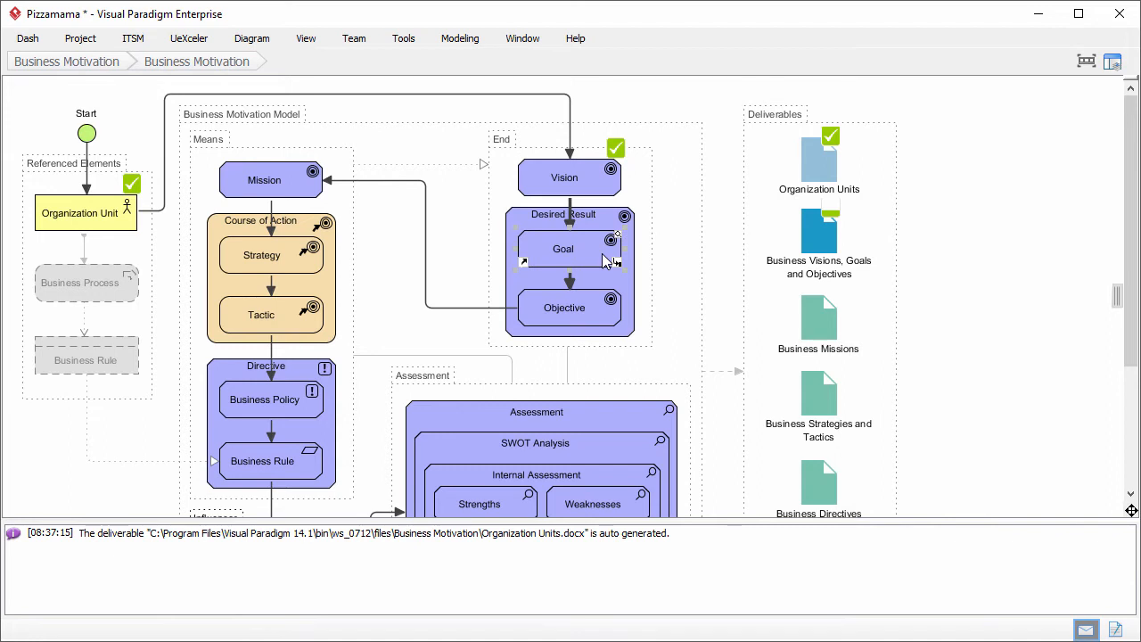
pyautogui.doubleClick(604, 260)
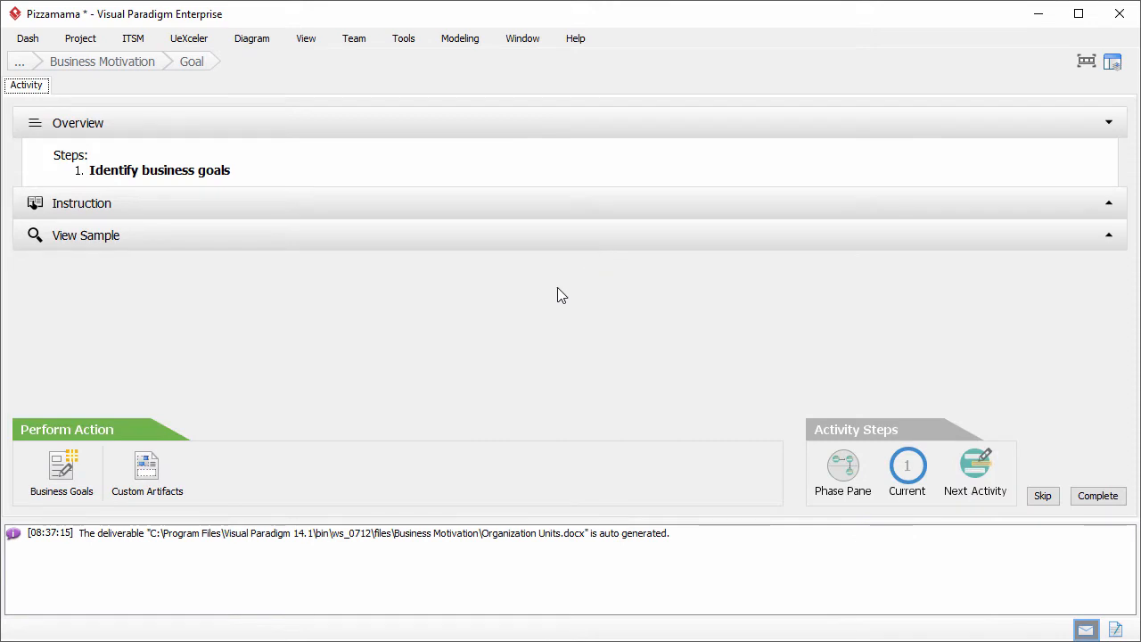
pyautogui.click(81, 465)
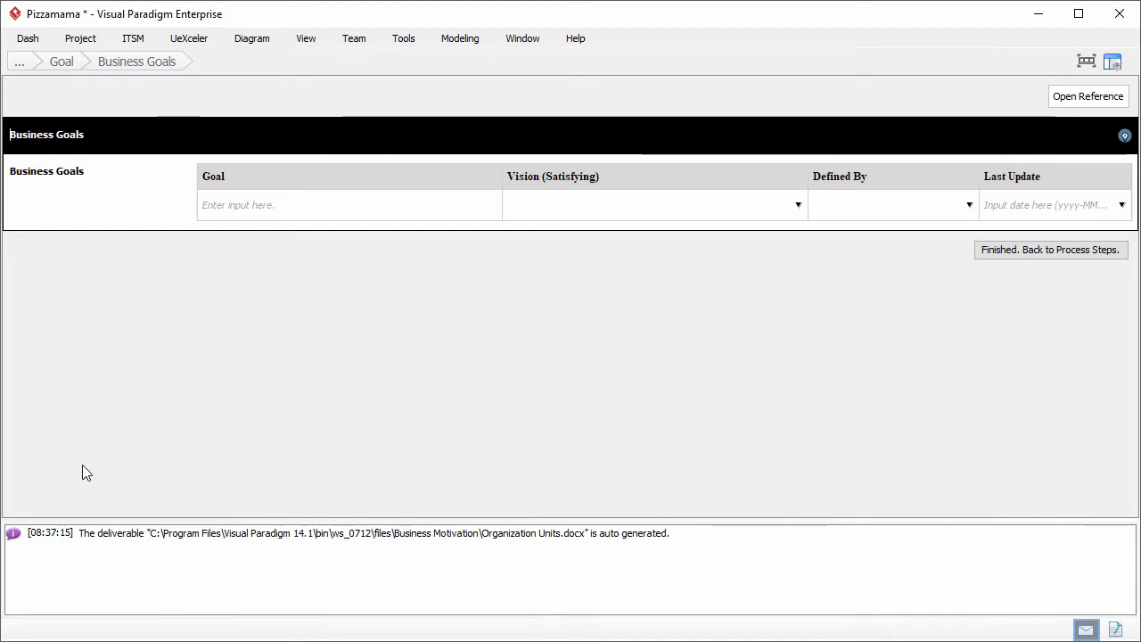
# - Enter the goal "To deliver pizzas in an expedient amount of time." and link it to the vision "Be the city's favorite pizza place."
pyautogui.click(285, 204)
pyautogui.write('T')
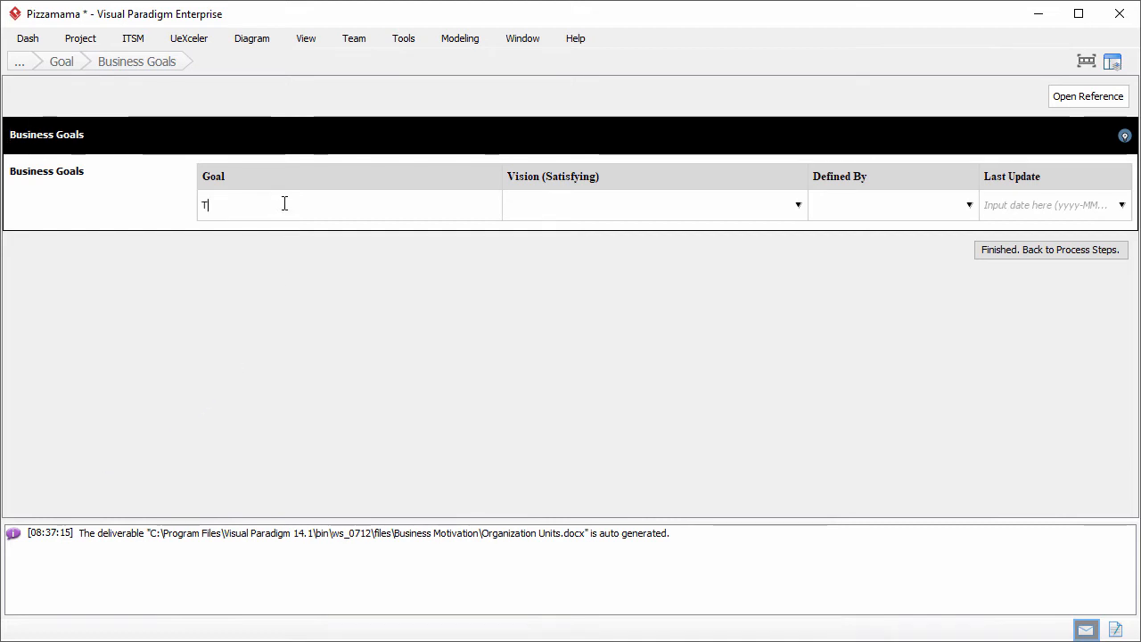
pyautogui.write('o deliver pizzas in an exp')
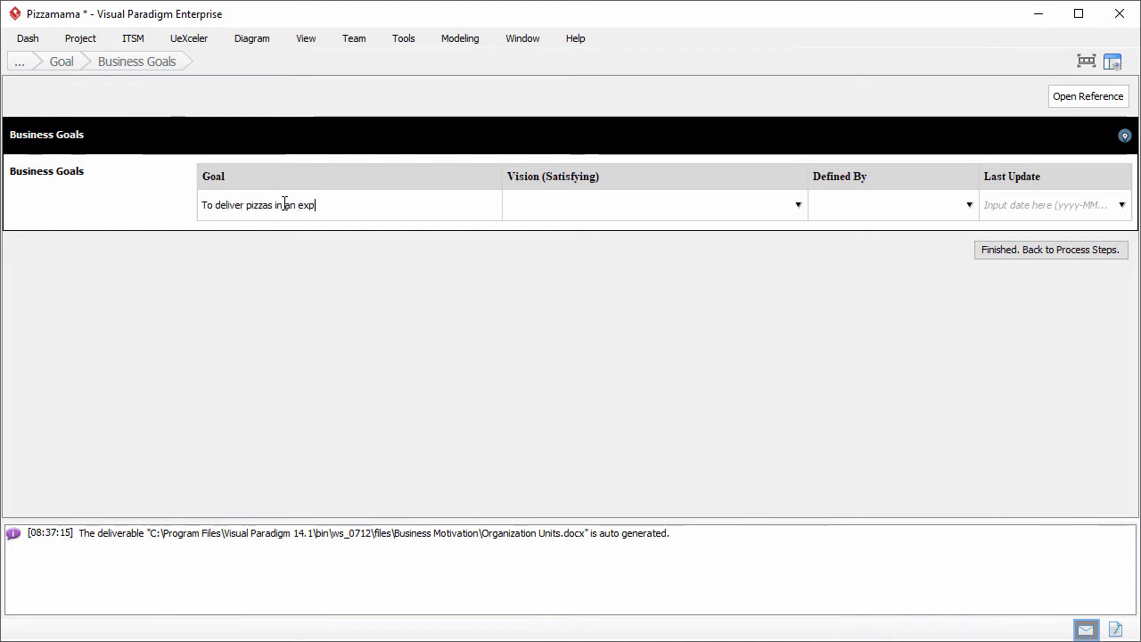
pyautogui.write('edient amount of time.')
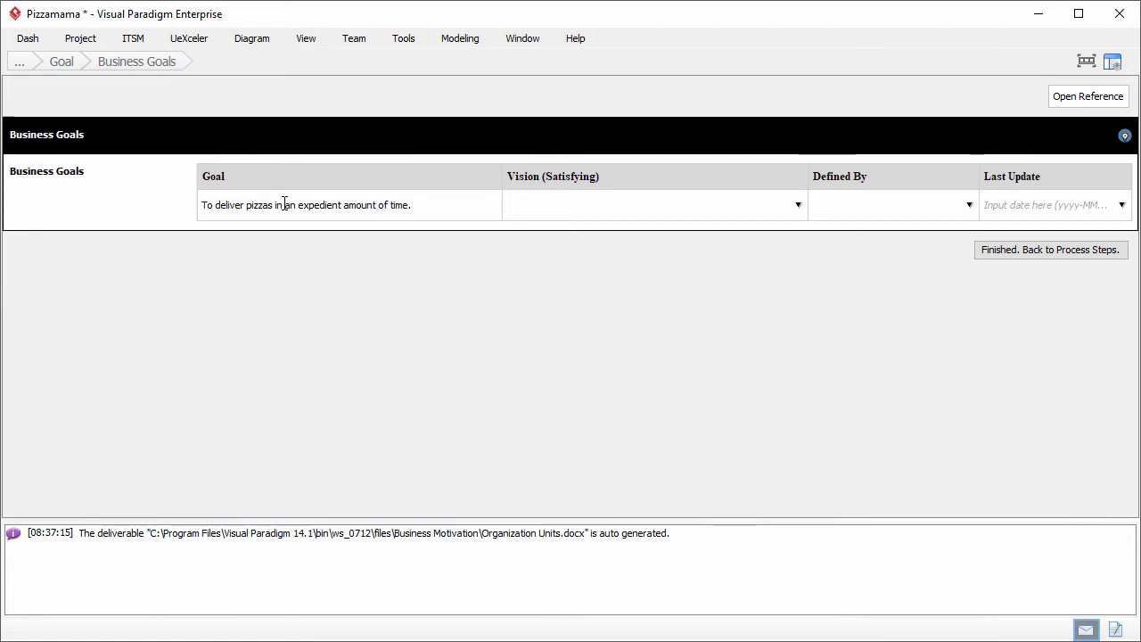
pyautogui.click(548, 210)
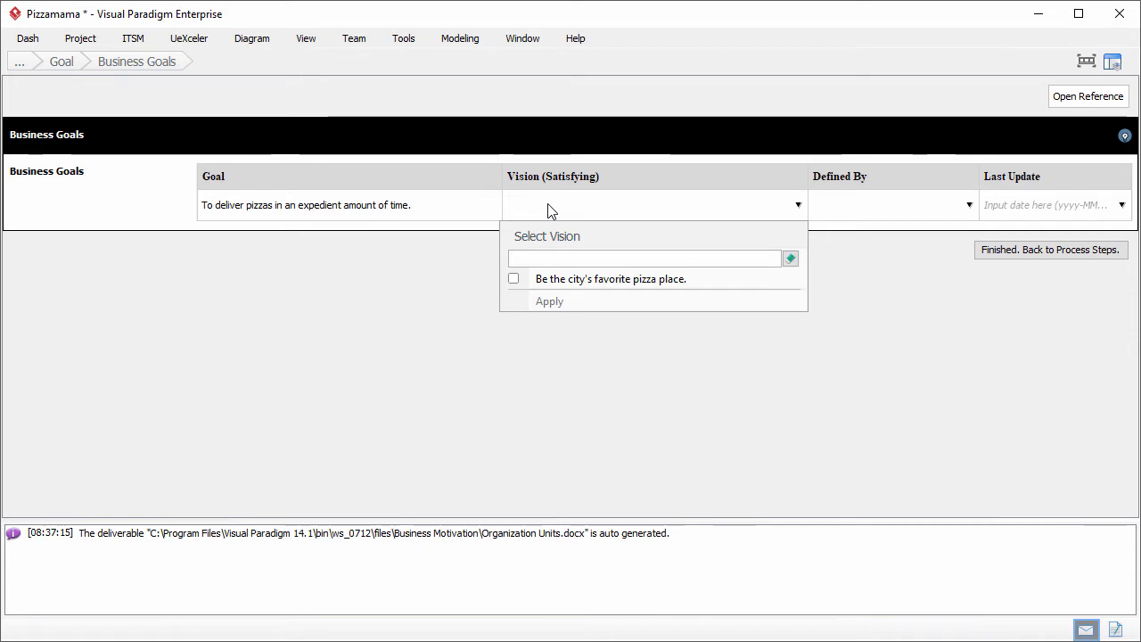
pyautogui.click(599, 280)
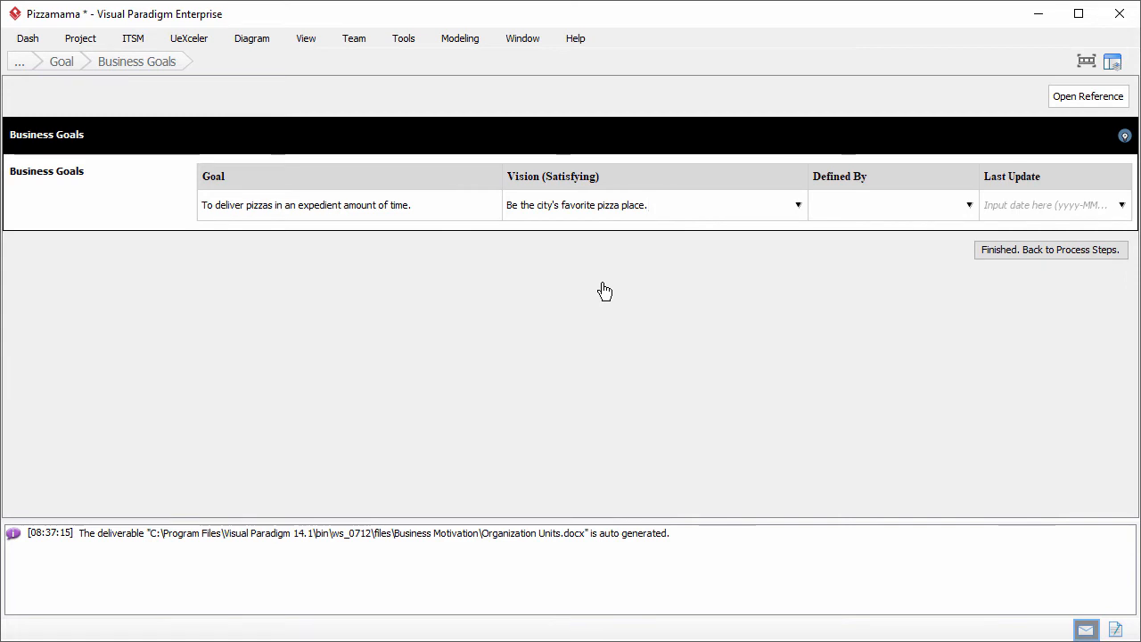
# - Set the pizza delivery goal's Defined By to the individual responsible for Ends and its Last Update to 2017-07-12
pyautogui.click(894, 214)
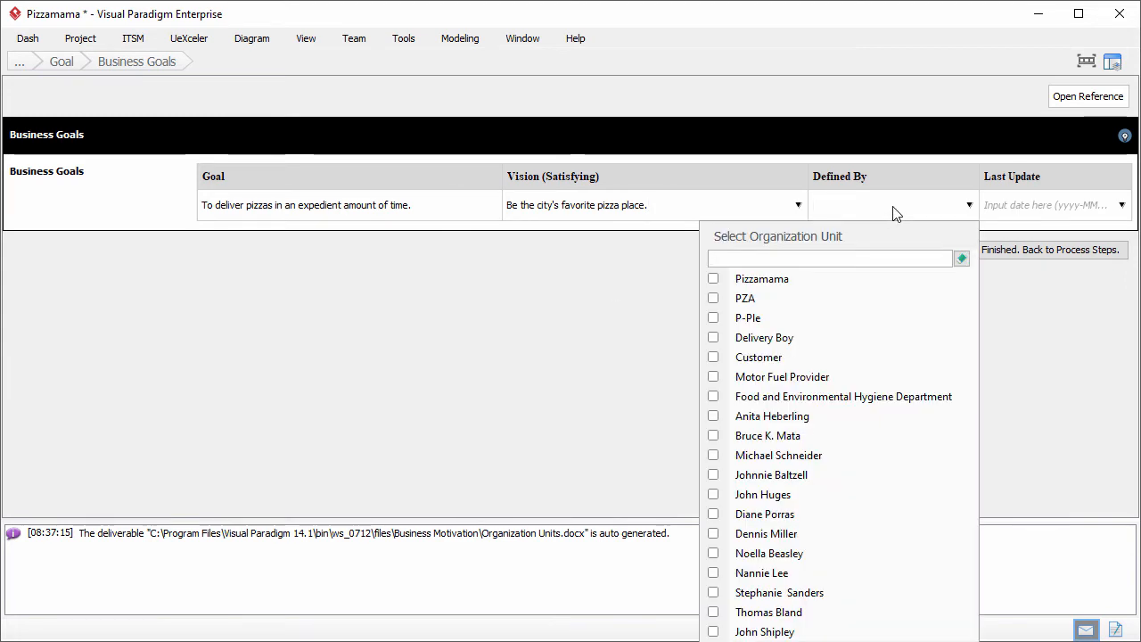
pyautogui.write('A')
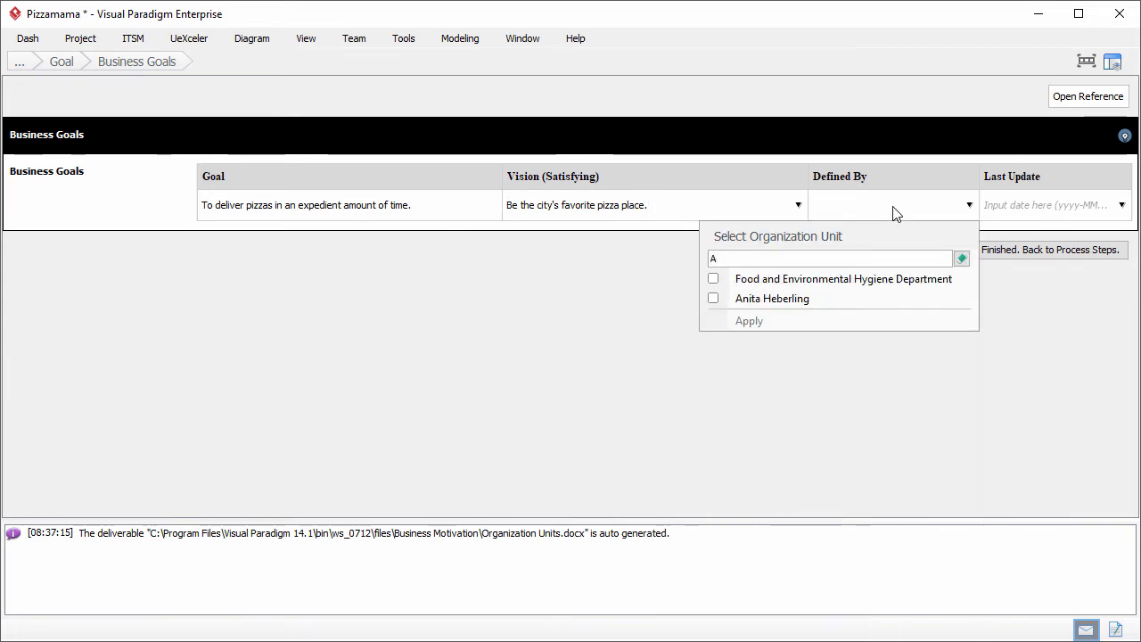
pyautogui.write('ni')
pyautogui.click(844, 282)
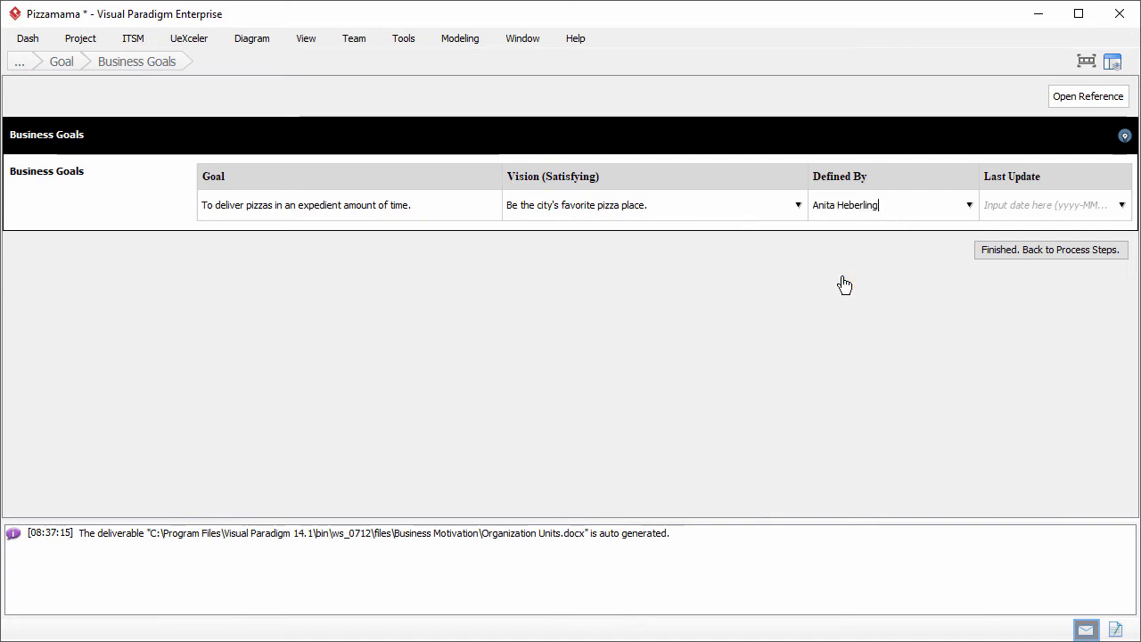
pyautogui.click(1065, 205)
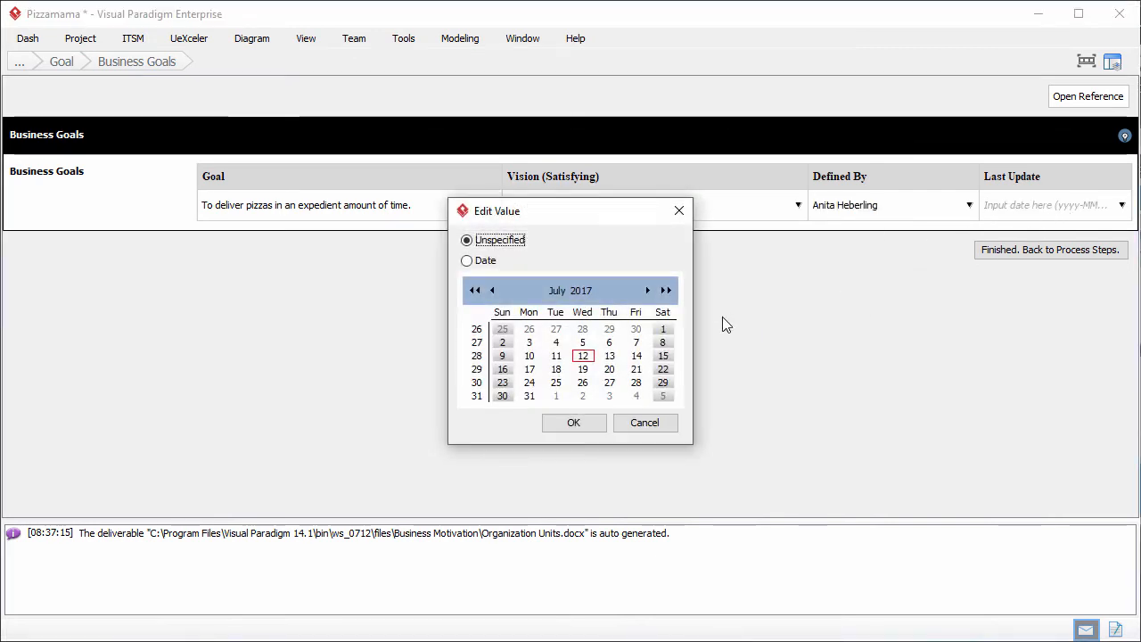
pyautogui.click(582, 355)
pyautogui.click(571, 425)
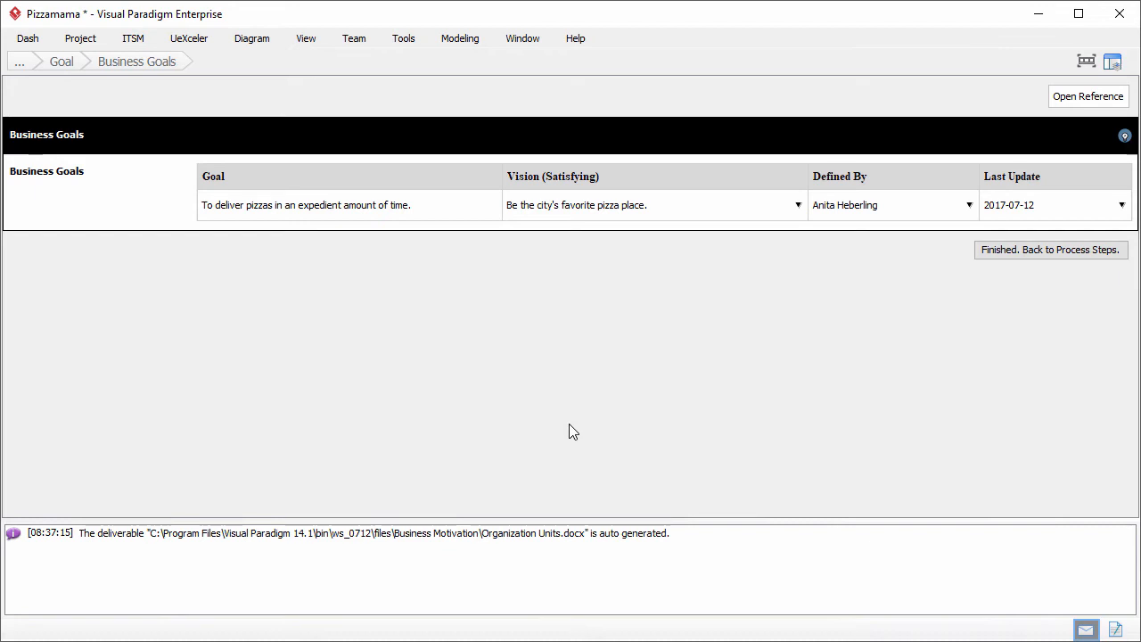
# - Add the goal "To have more customers than any other competitors." with the first goal's vision, definer and date, and finish the form
pyautogui.press('Return')
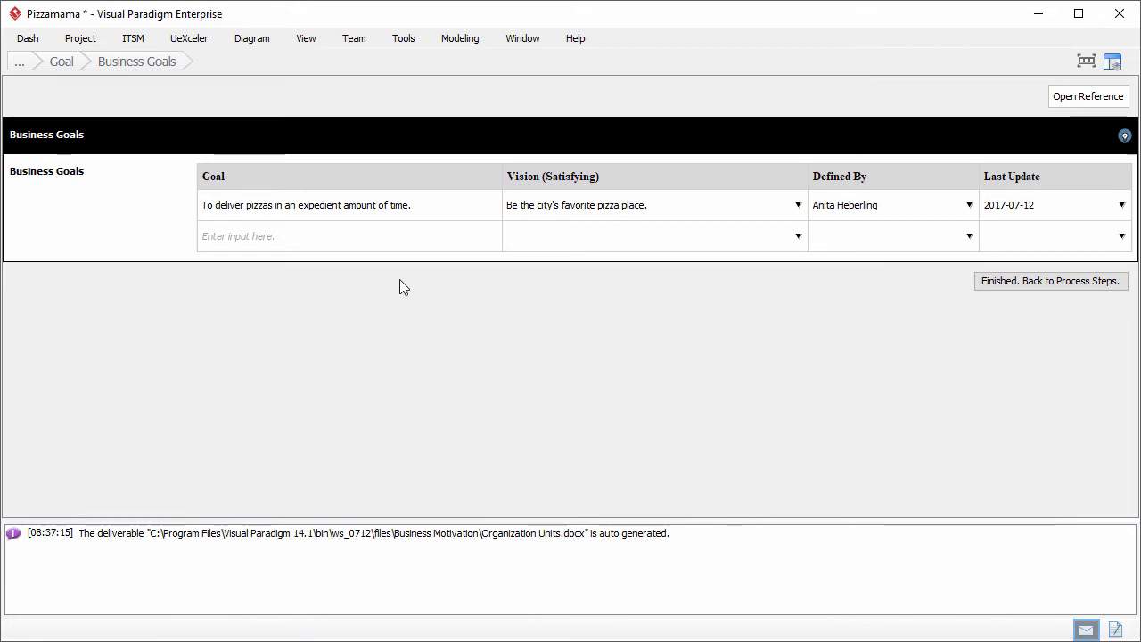
pyautogui.click(390, 236)
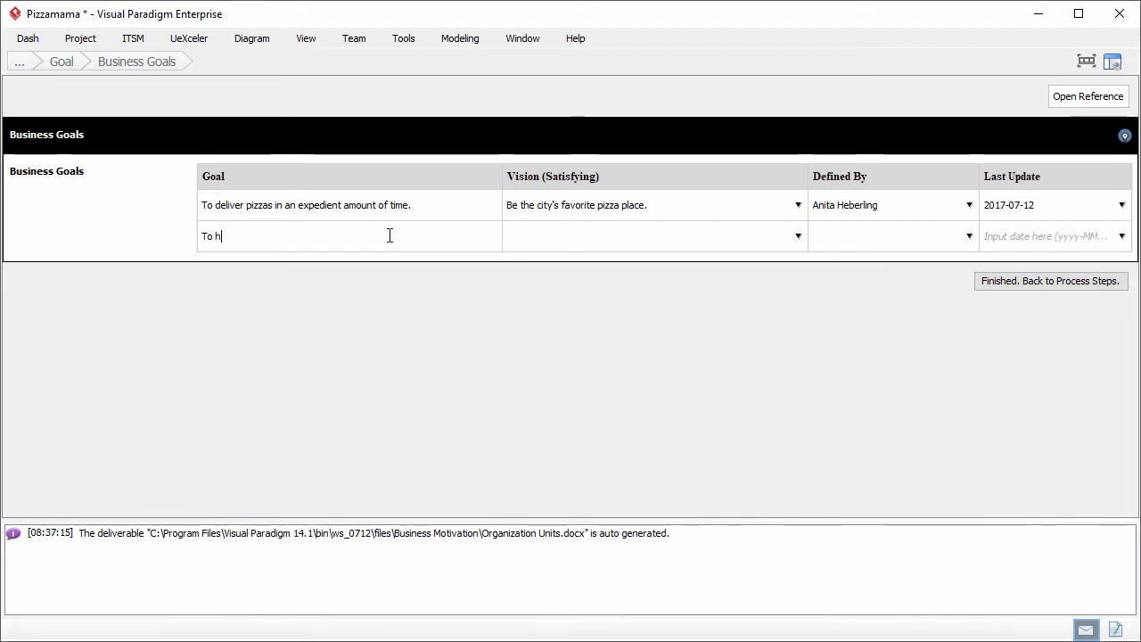
pyautogui.write('To have more customers')
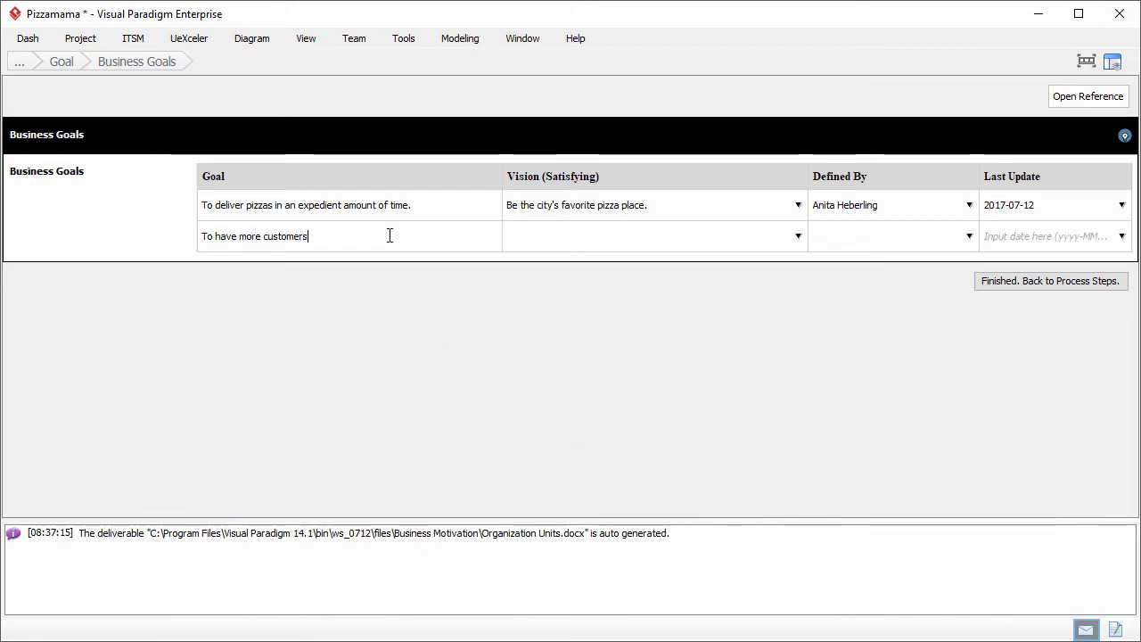
pyautogui.write(' than any other competitors.')
pyautogui.press('Return')
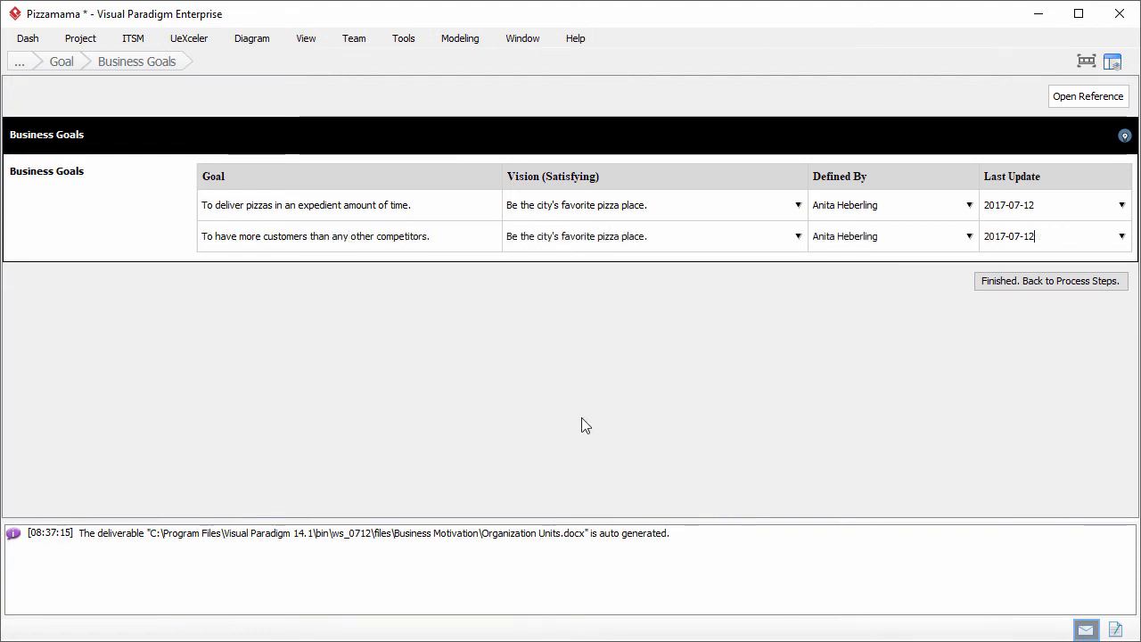
pyautogui.click(1025, 283)
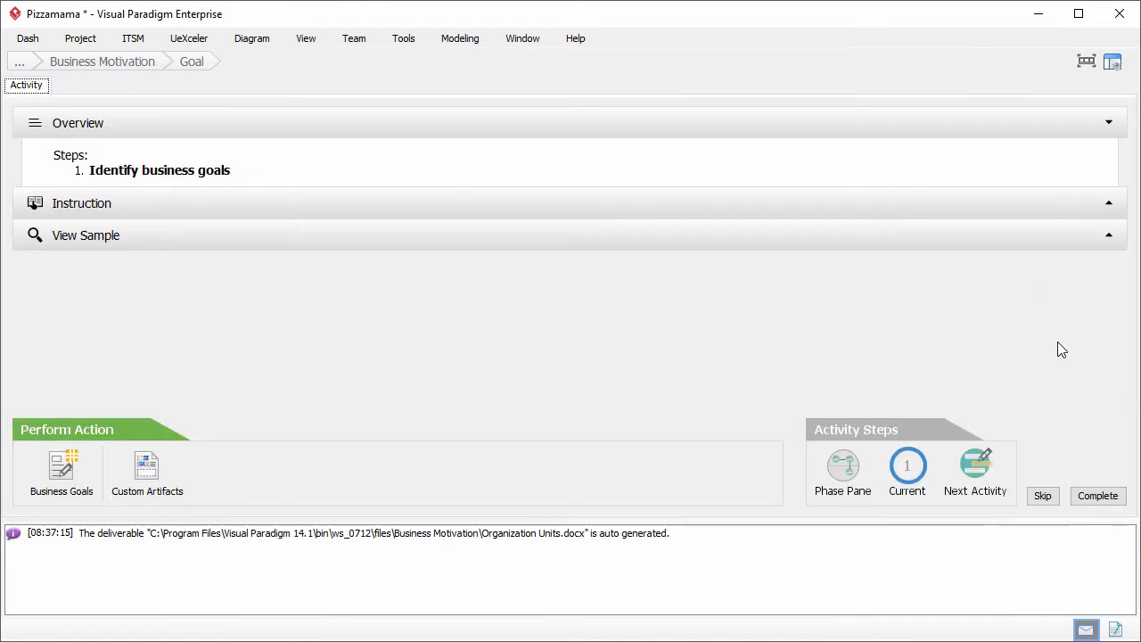
# - Mark the business goals step as complete and go back to the Business Motivation phase diagram
pyautogui.click(1097, 496)
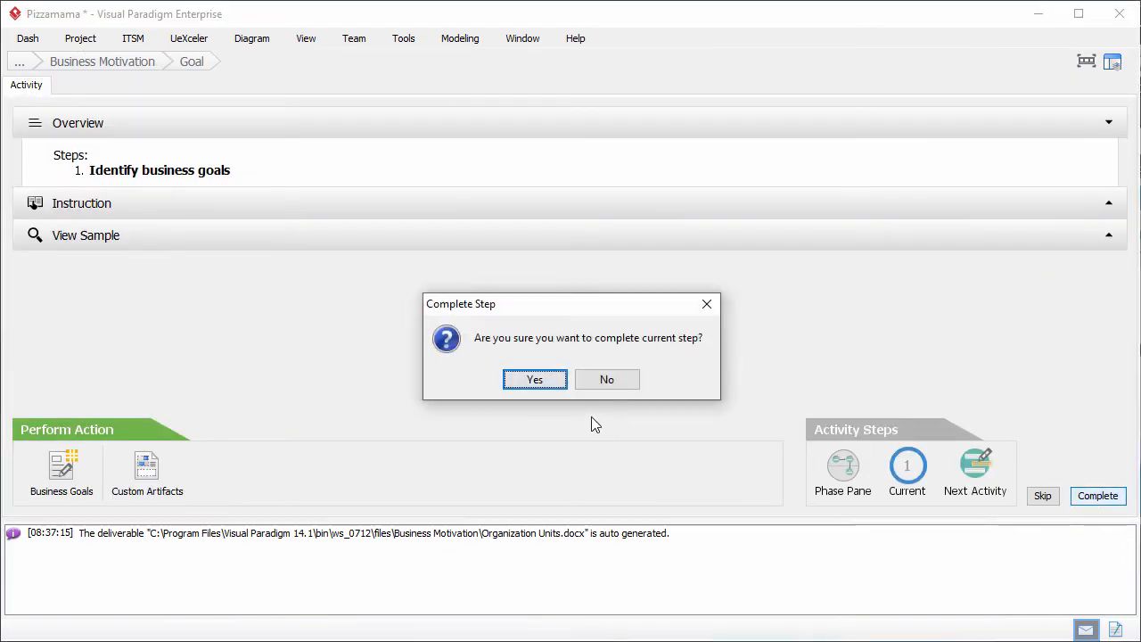
pyautogui.click(543, 386)
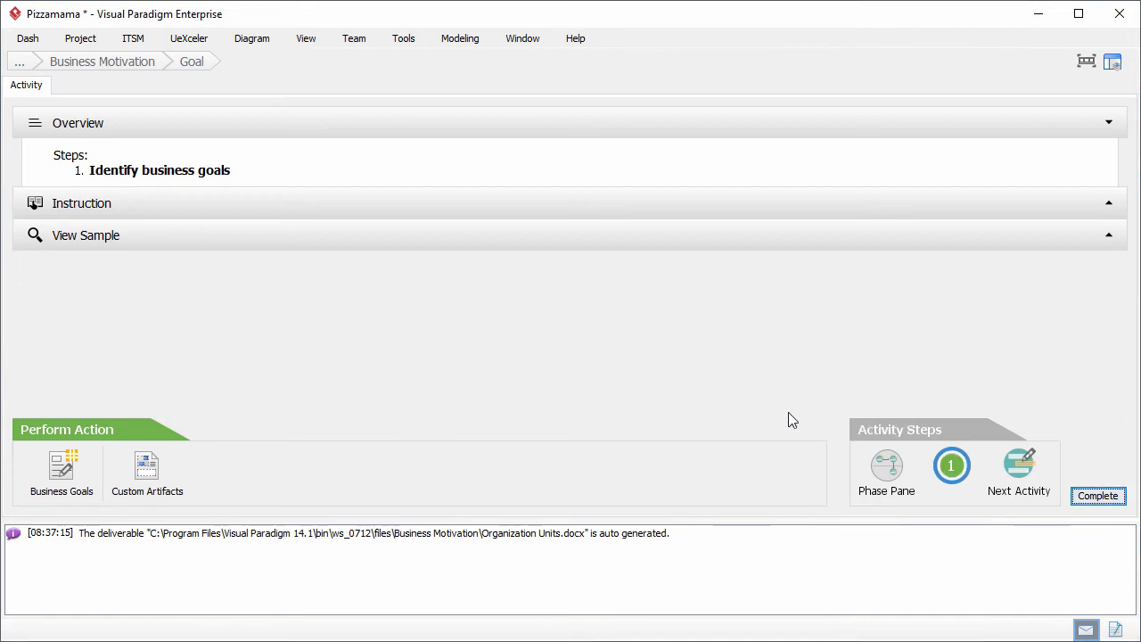
pyautogui.click(890, 466)
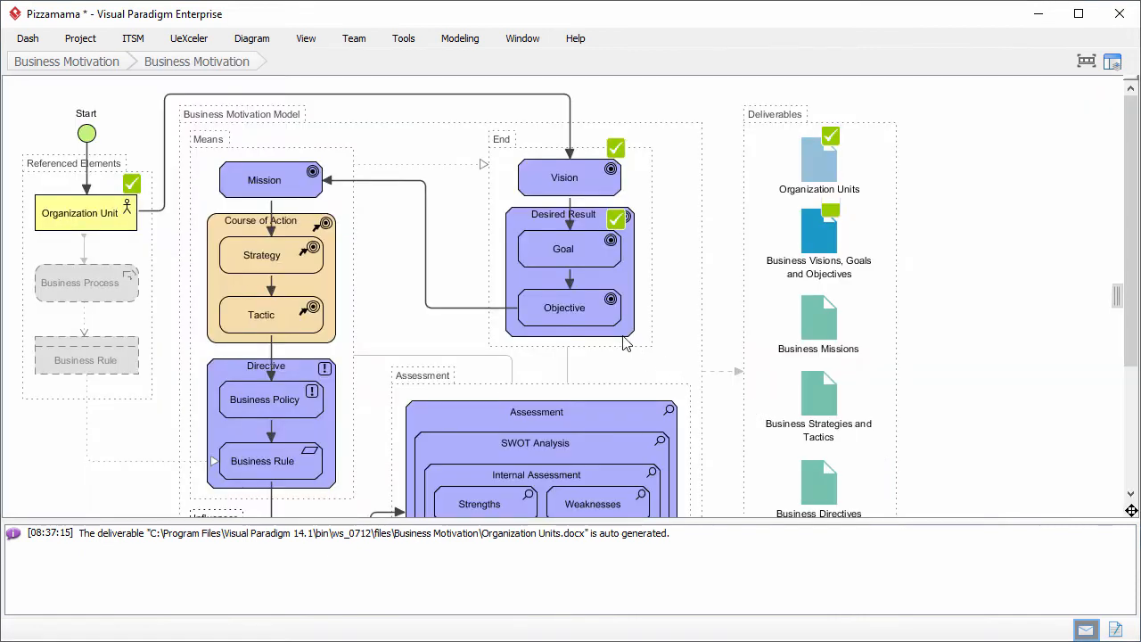
# - Open the Objective activity from the phase diagram and bring up its Business Objectives form
pyautogui.click(596, 315)
pyautogui.doubleClick(597, 315)
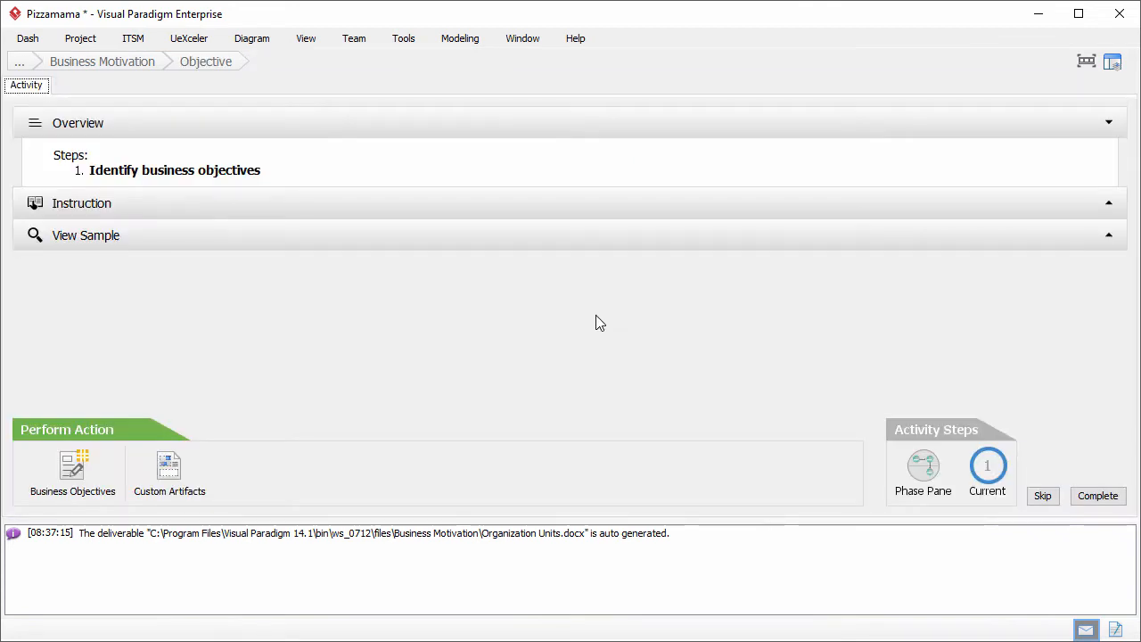
pyautogui.click(94, 468)
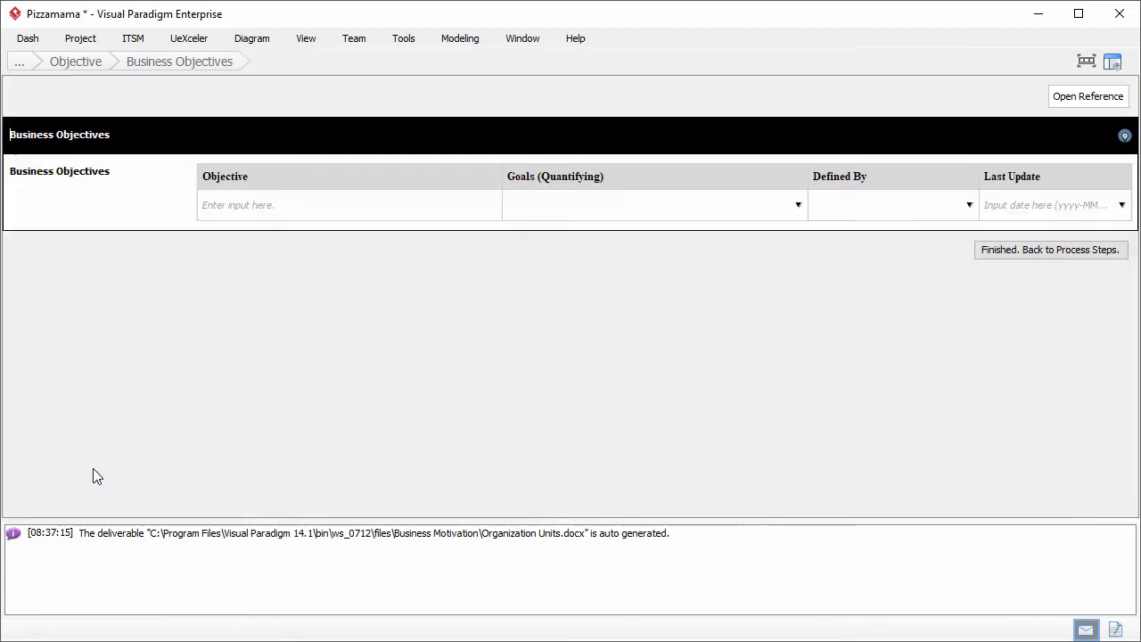
# - Enter the objective "By Jamuary 1, 2020, 96% on-time pizza delivery." and link it to the goal about delivering pizzas in an expedient time
pyautogui.click(407, 210)
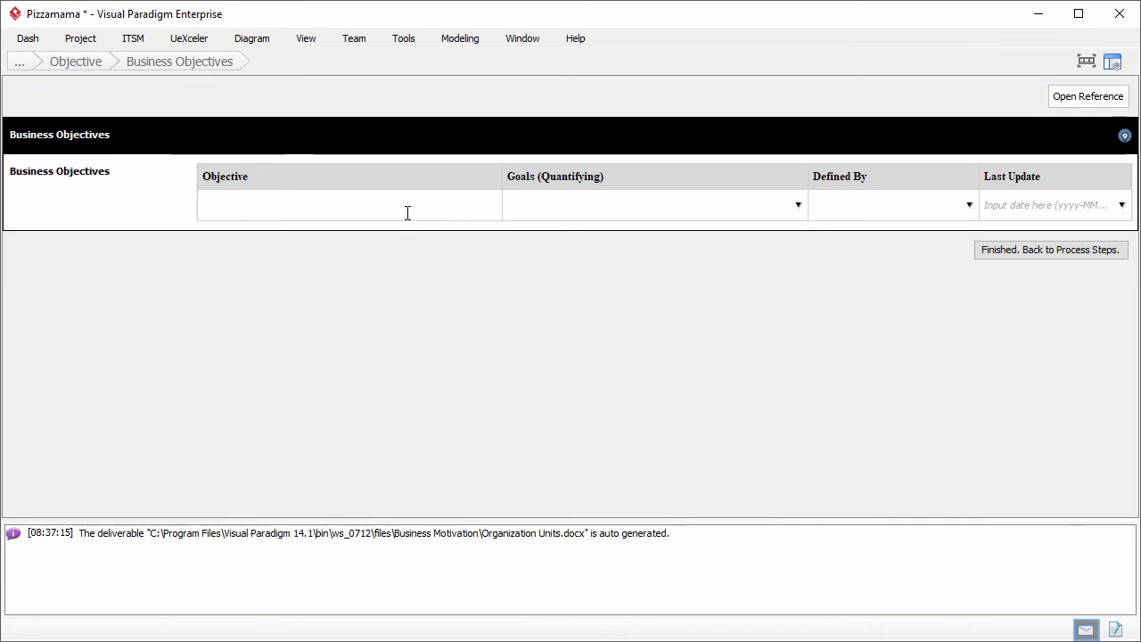
pyautogui.write('By January 1, 2')
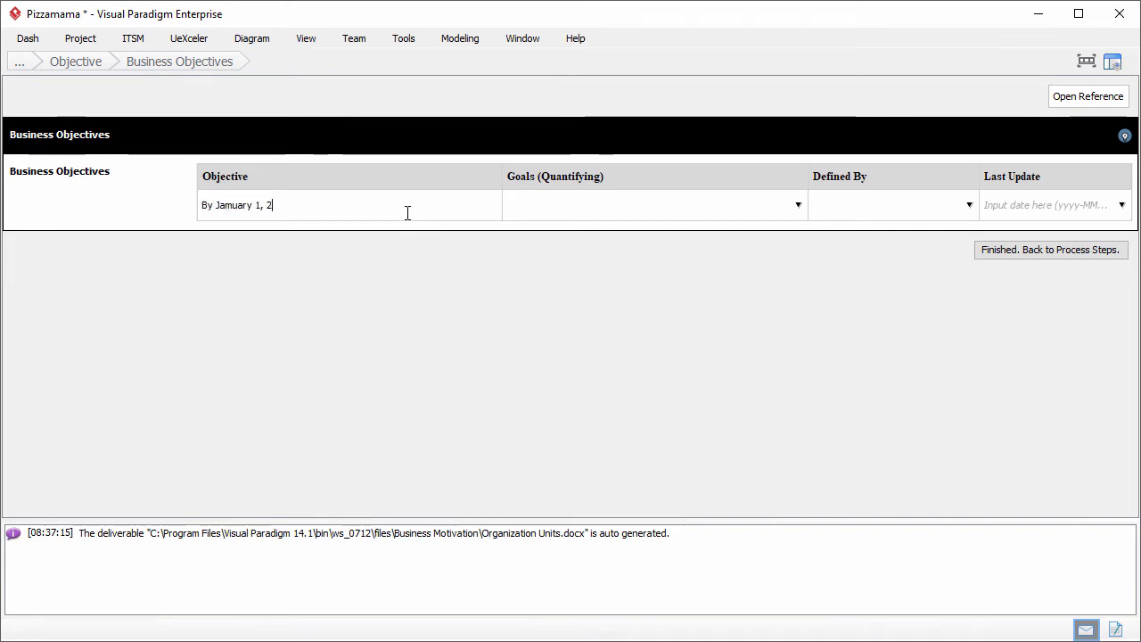
pyautogui.write('020, 96% on-time pizza delivery.')
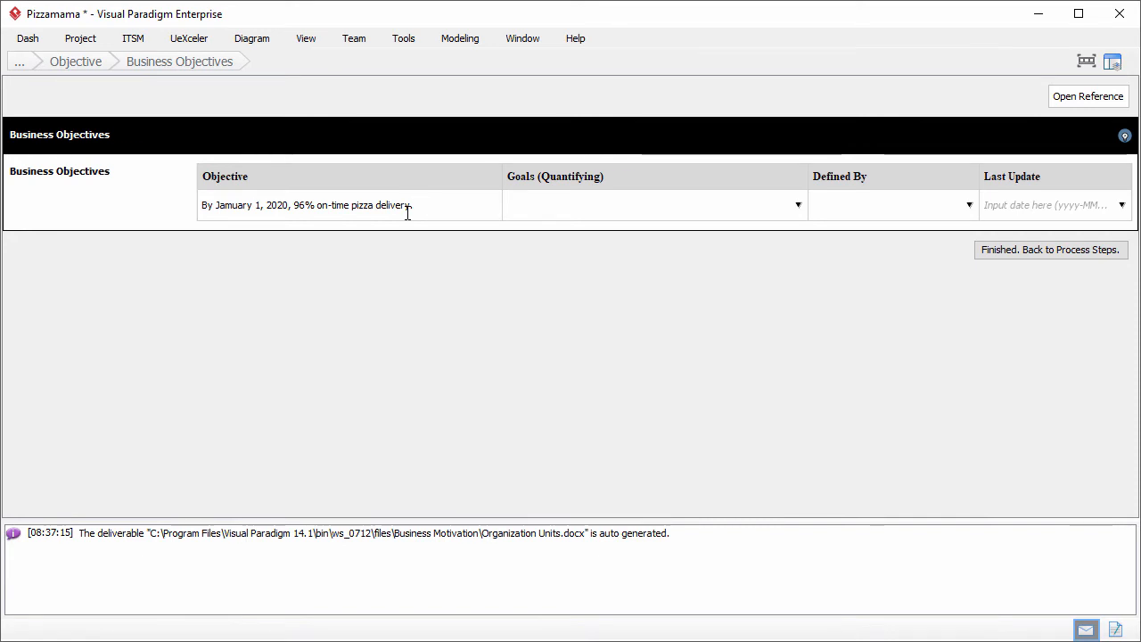
pyautogui.click(637, 207)
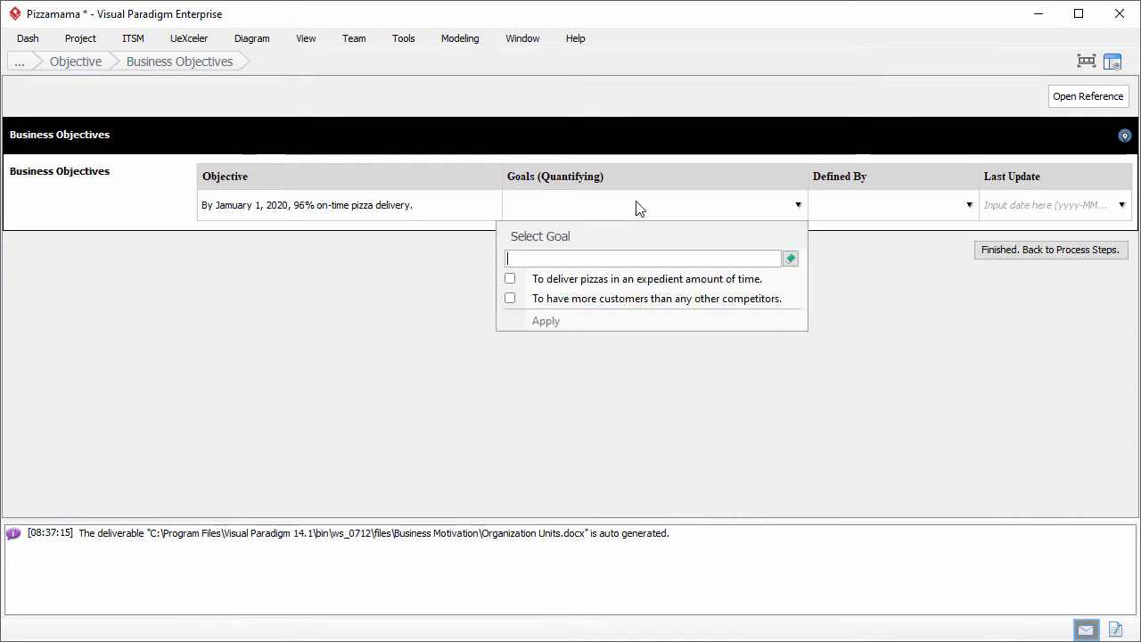
pyautogui.click(650, 281)
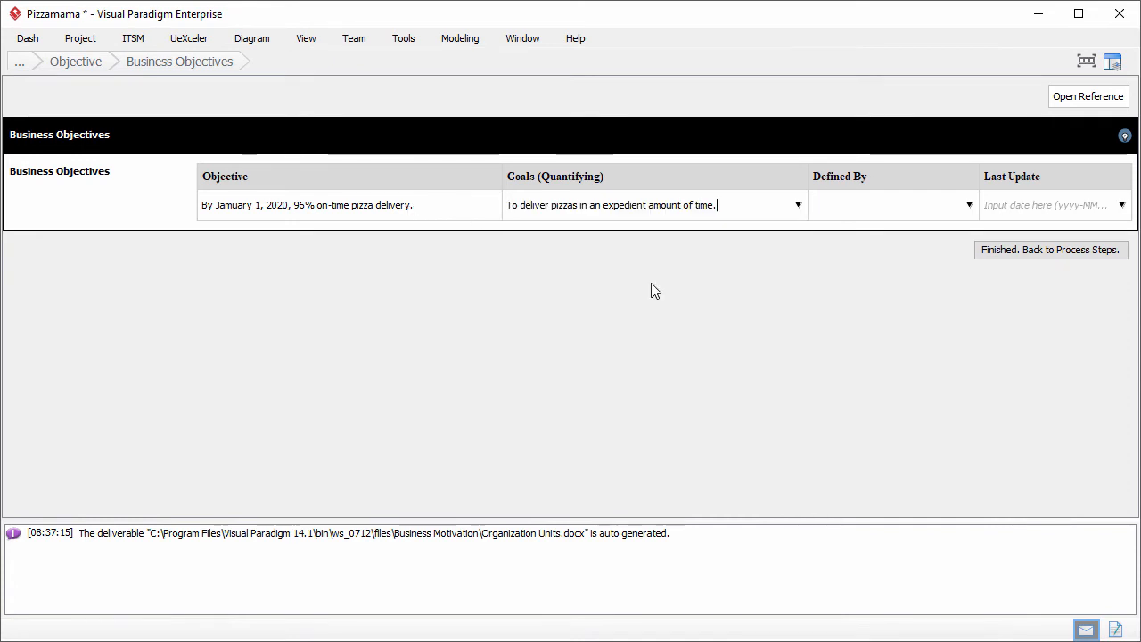
# - Assign the person who defined the on-time delivery objective and set its last update to 2017-07-12
pyautogui.click(897, 208)
pyautogui.write('Ani')
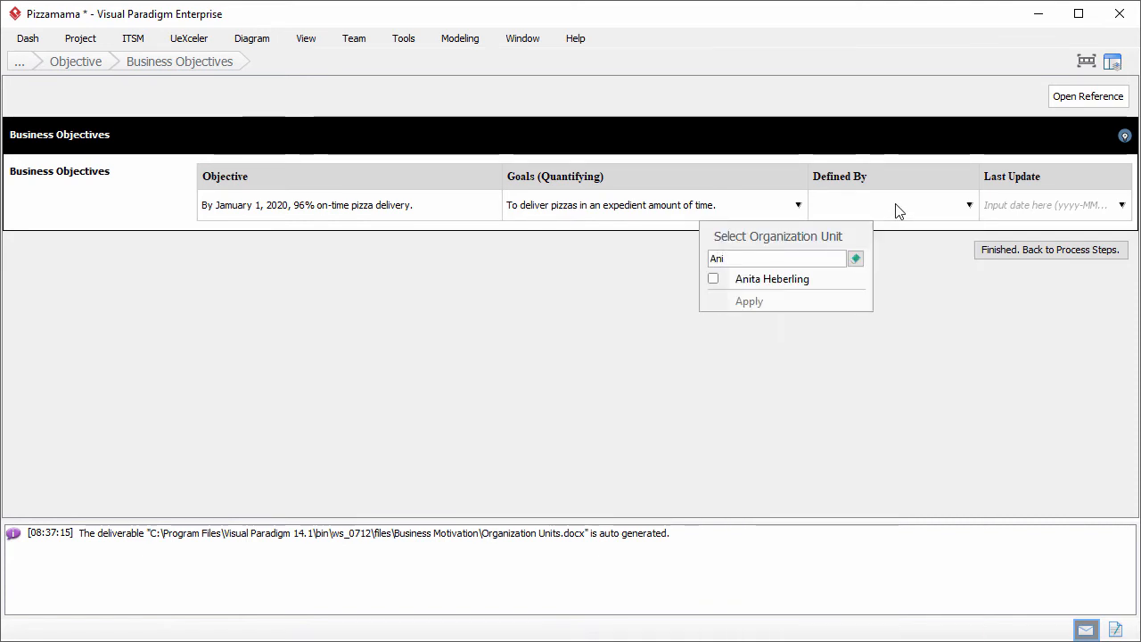
pyautogui.click(843, 282)
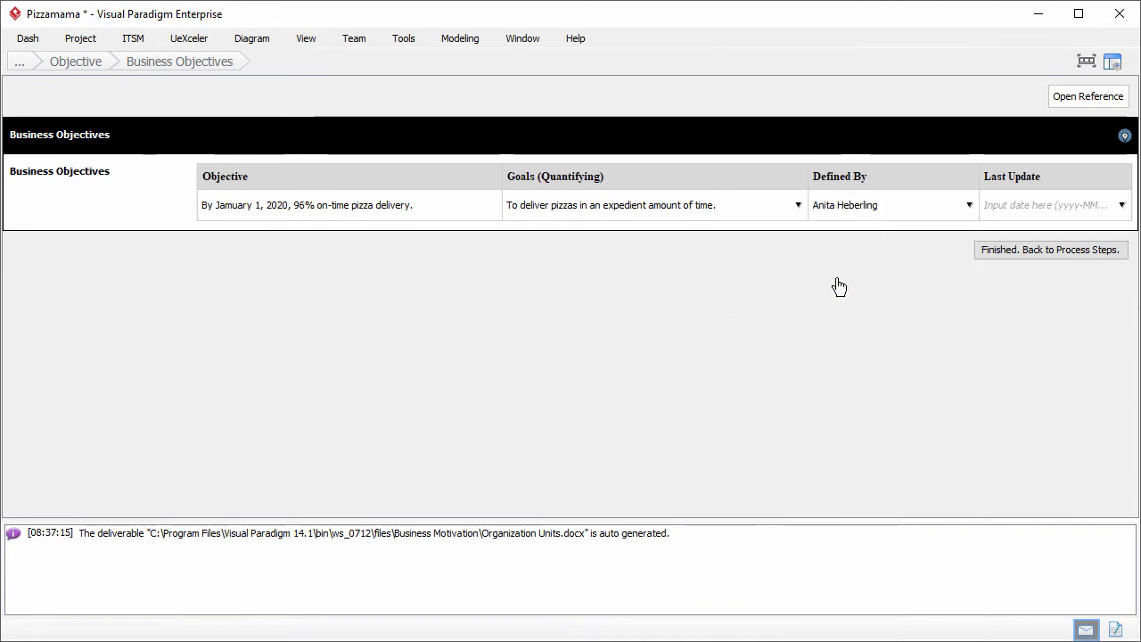
pyautogui.click(1039, 207)
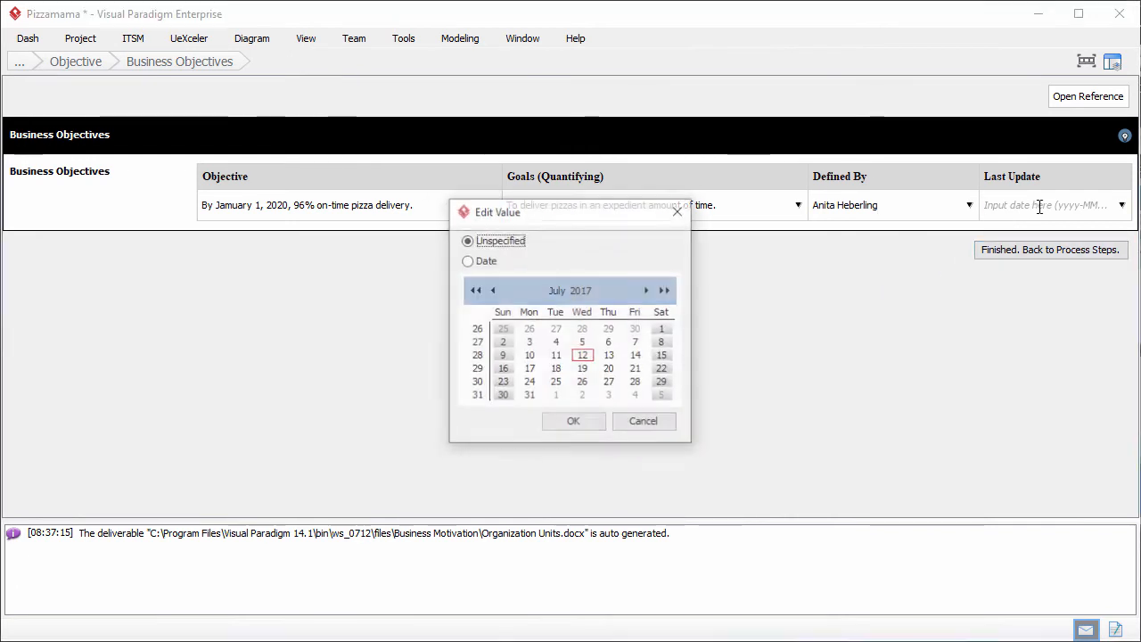
pyautogui.click(581, 356)
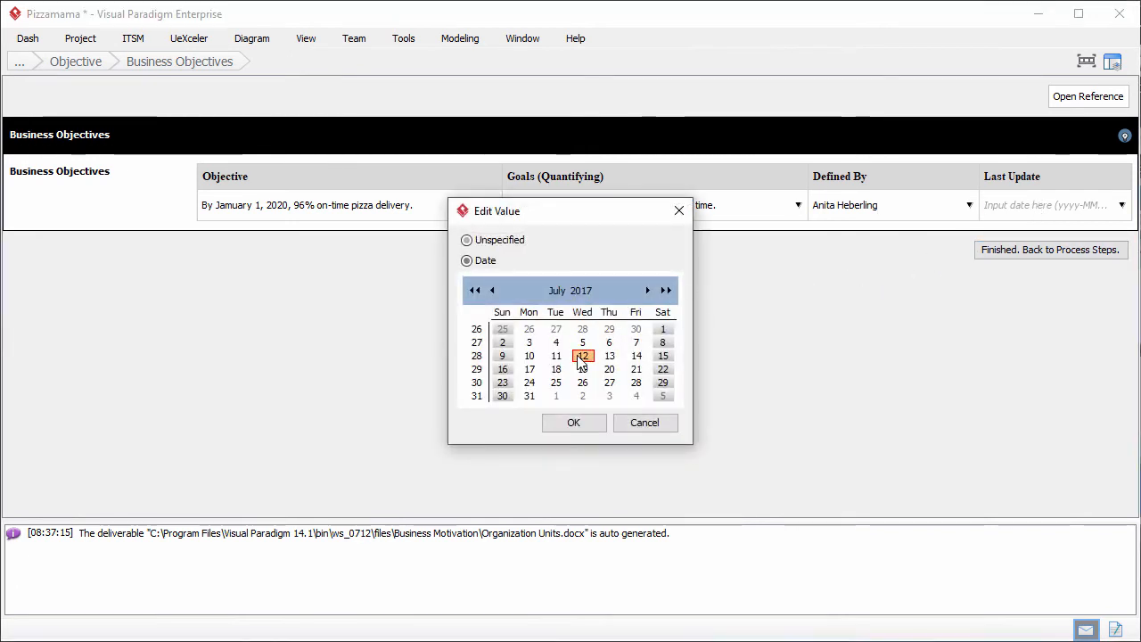
pyautogui.click(575, 423)
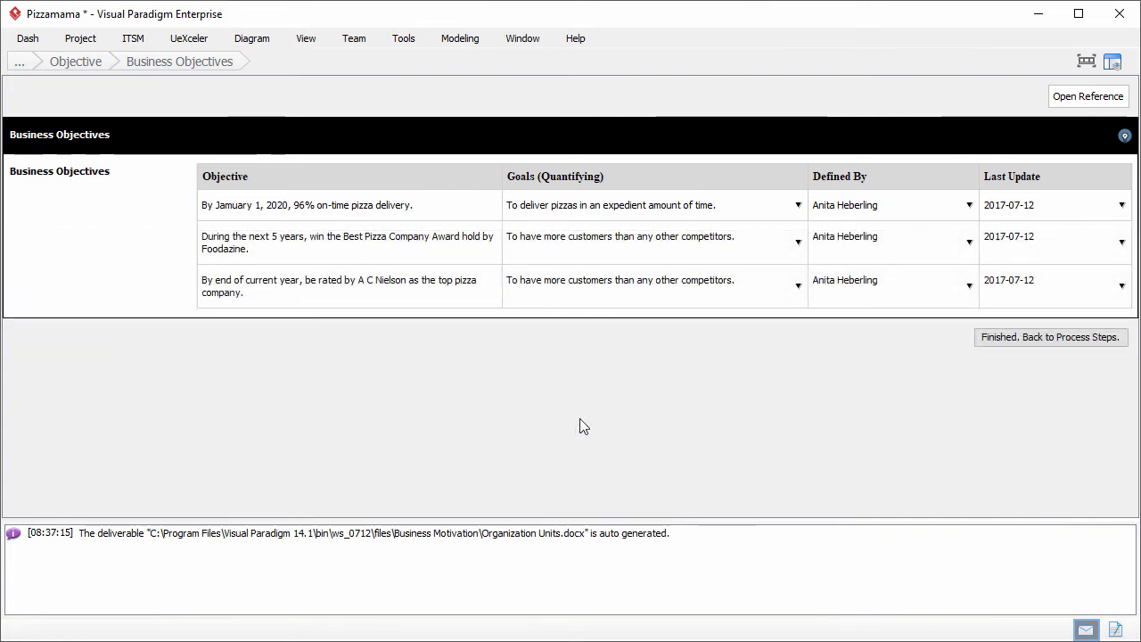
# - Finish the objectives form, marking its step as complete, and go back to the Business Motivation phase diagram
pyautogui.click(1019, 339)
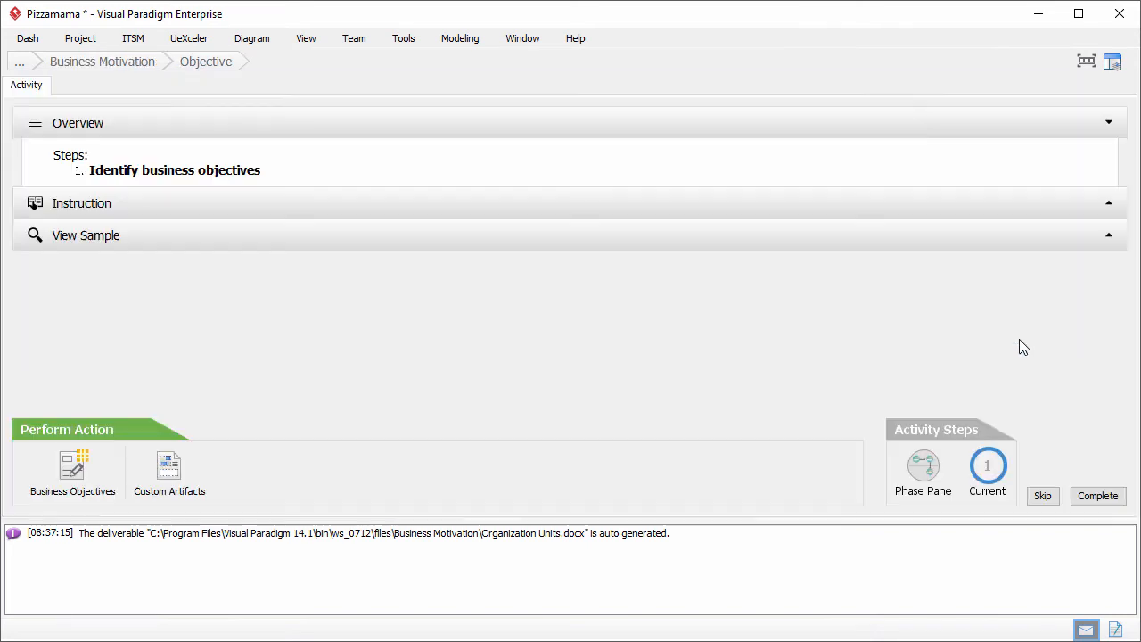
pyautogui.click(1096, 495)
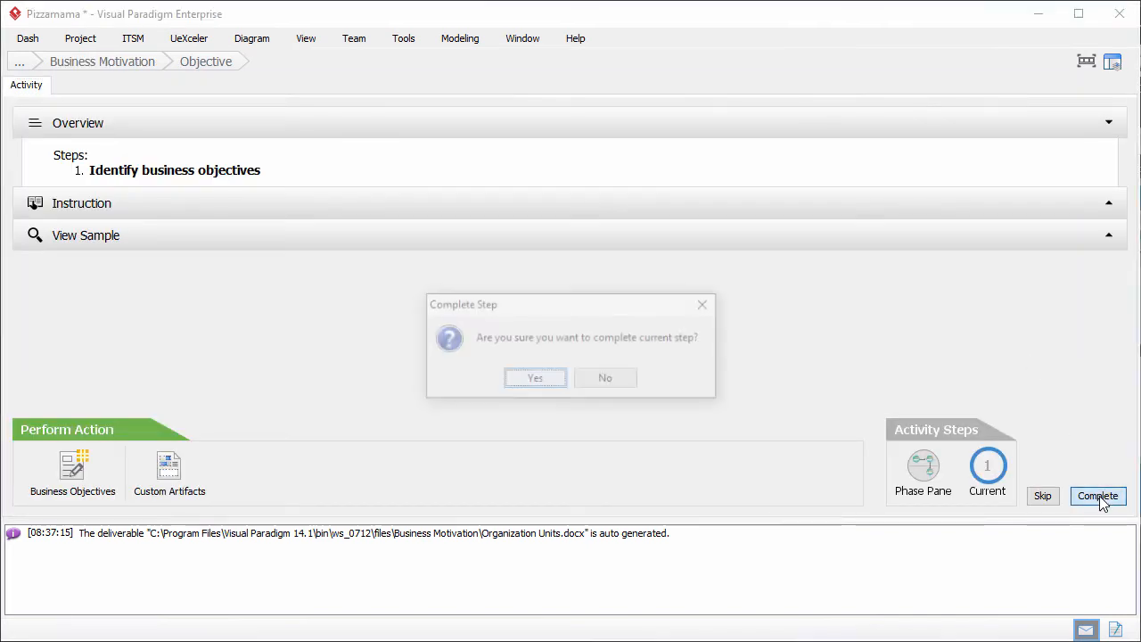
pyautogui.click(519, 381)
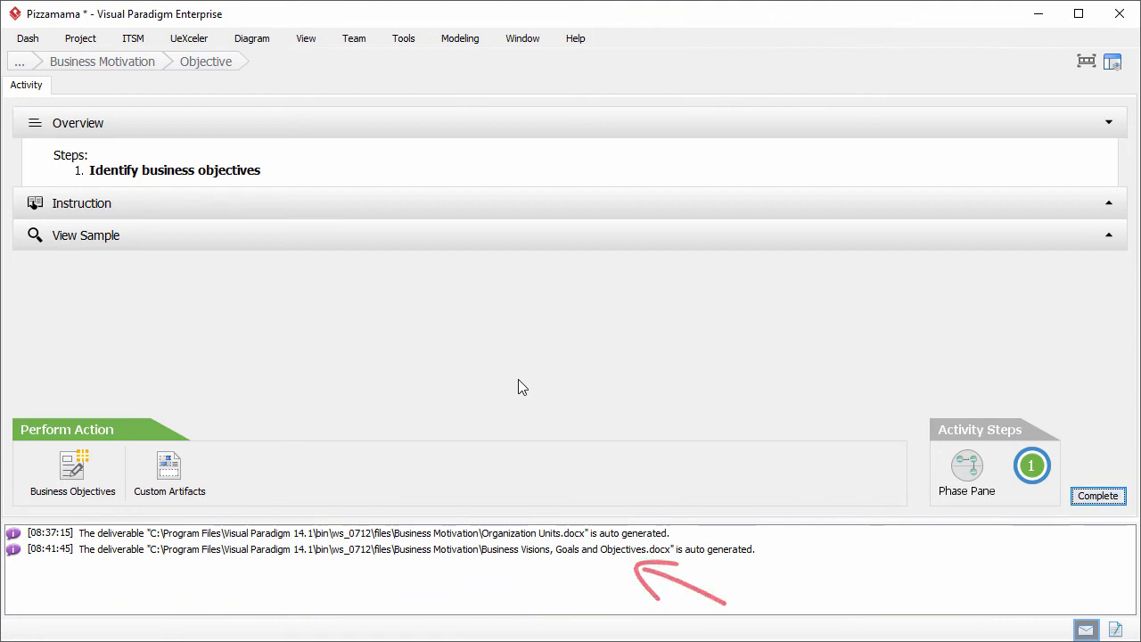
pyautogui.click(968, 466)
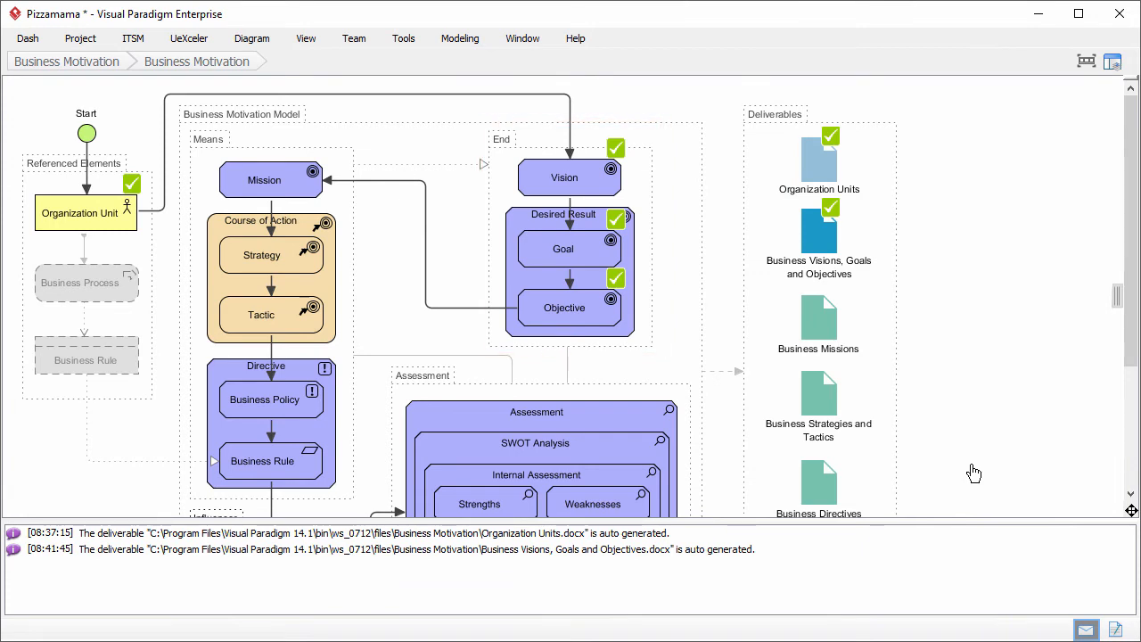
# - Open the Mission activity from the phase diagram and bring up its Missions form
pyautogui.click(300, 192)
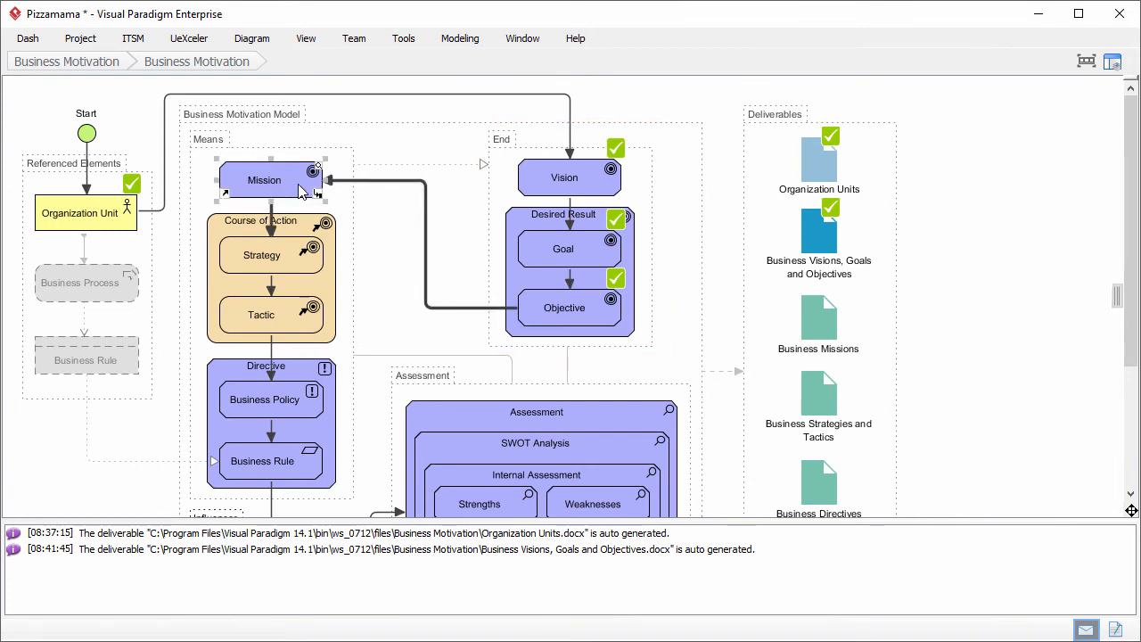
pyautogui.doubleClick(301, 191)
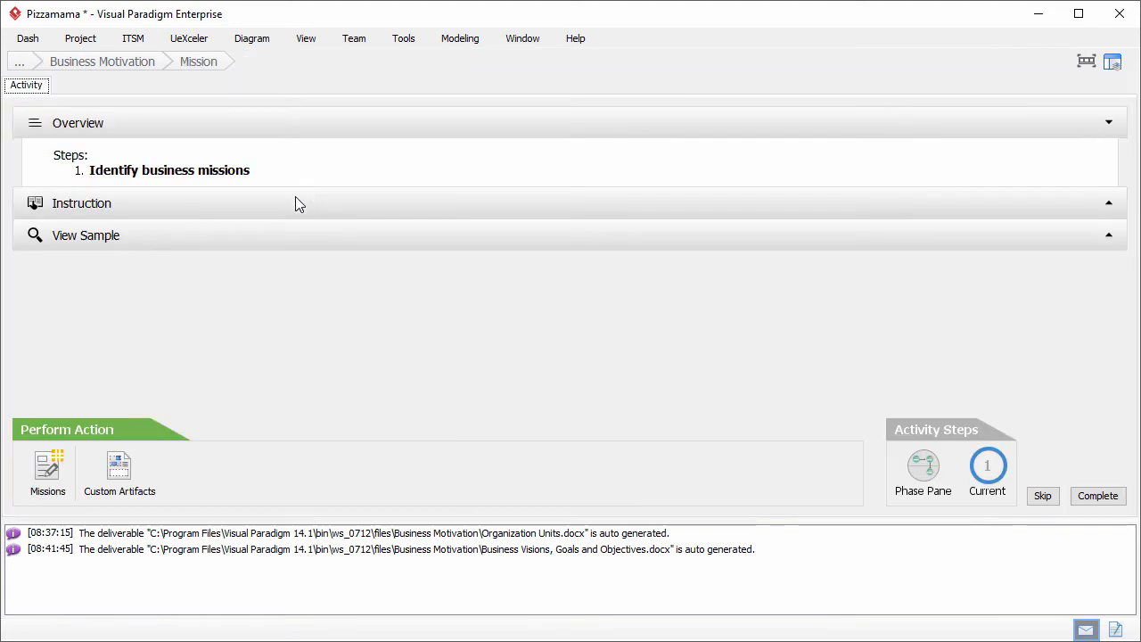
pyautogui.click(47, 468)
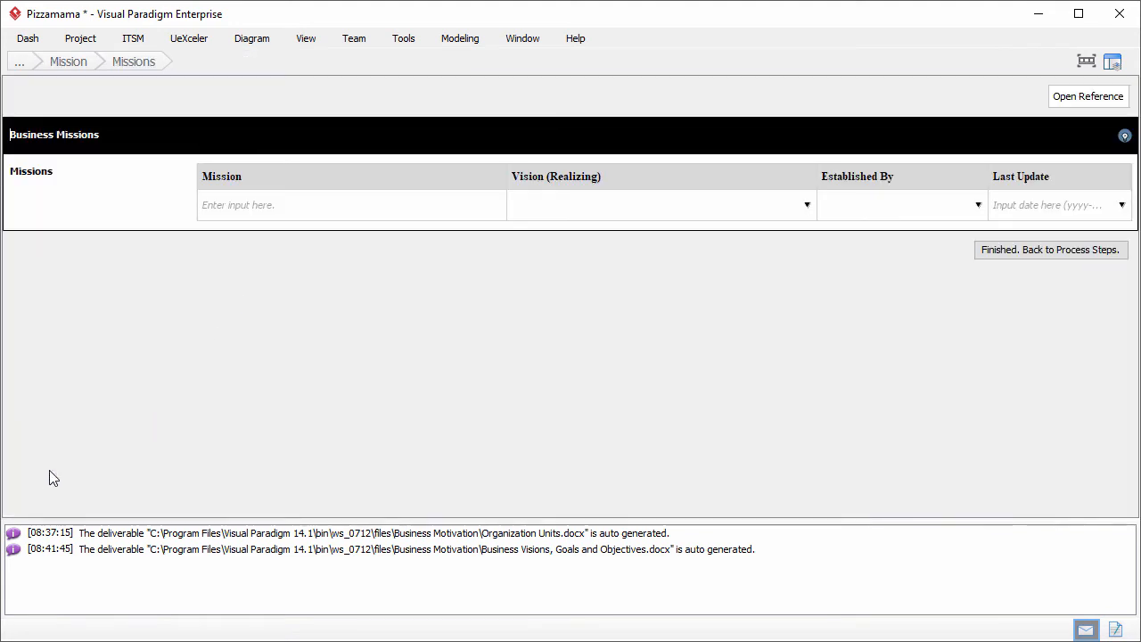
# - Enter the mission "Provide pizza to customers city-wide." and link it to the vision "Be the city's favorite pizza place."
pyautogui.click(351, 217)
pyautogui.write('Provide pizza to customers city-wide.')
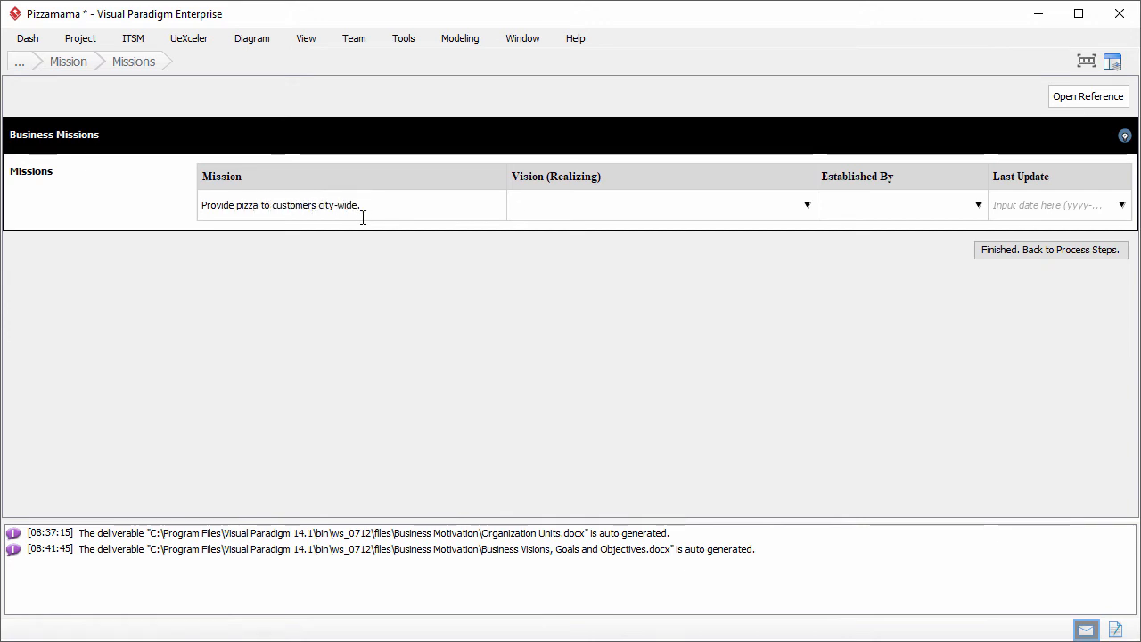
pyautogui.click(586, 207)
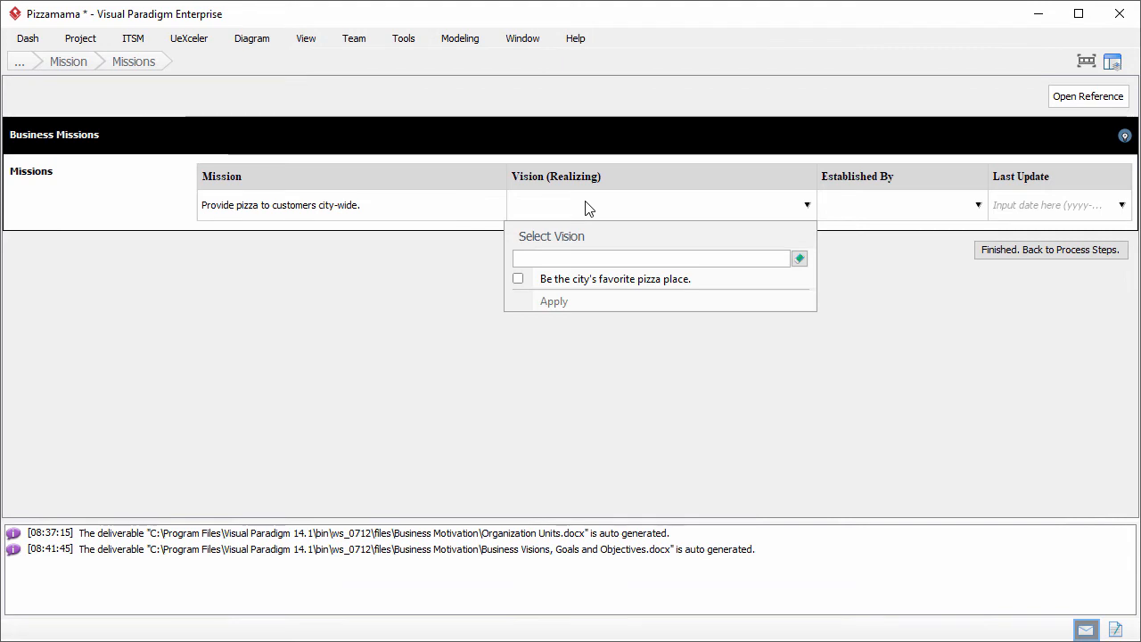
pyautogui.click(613, 282)
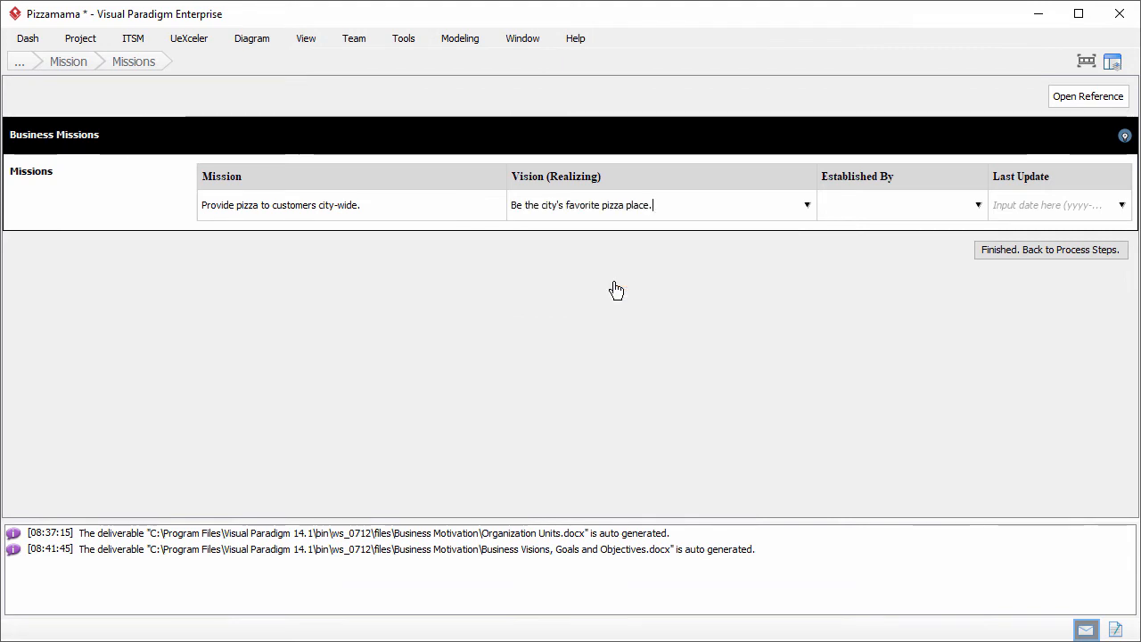
# - Assign the person who established the mission and set its last update to 2017-07-12
pyautogui.click(918, 212)
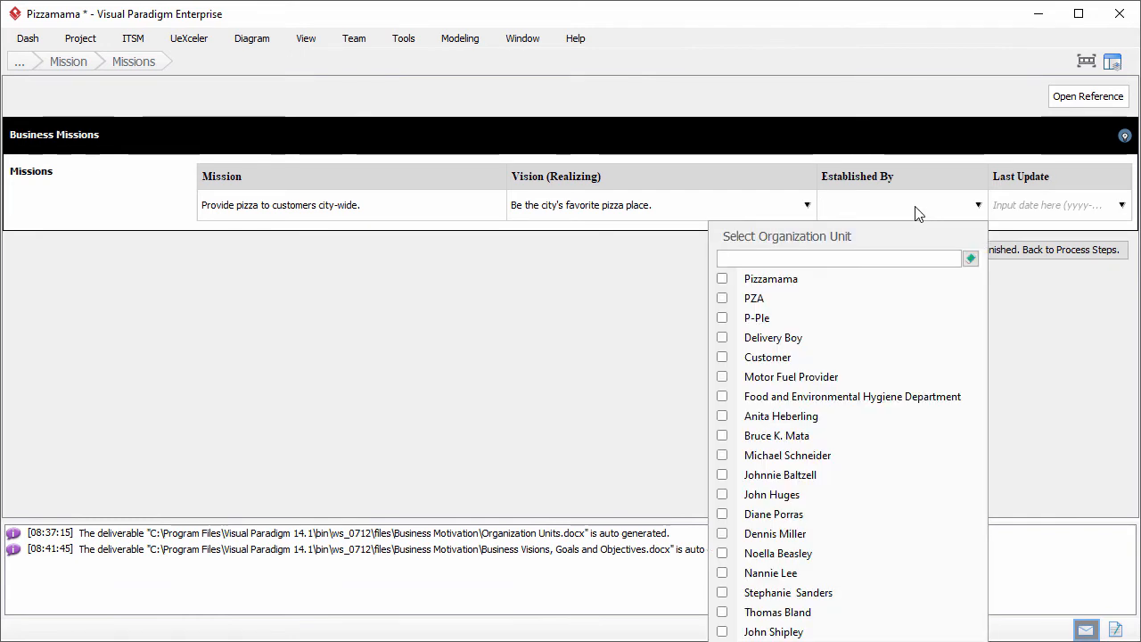
pyautogui.write('Bru')
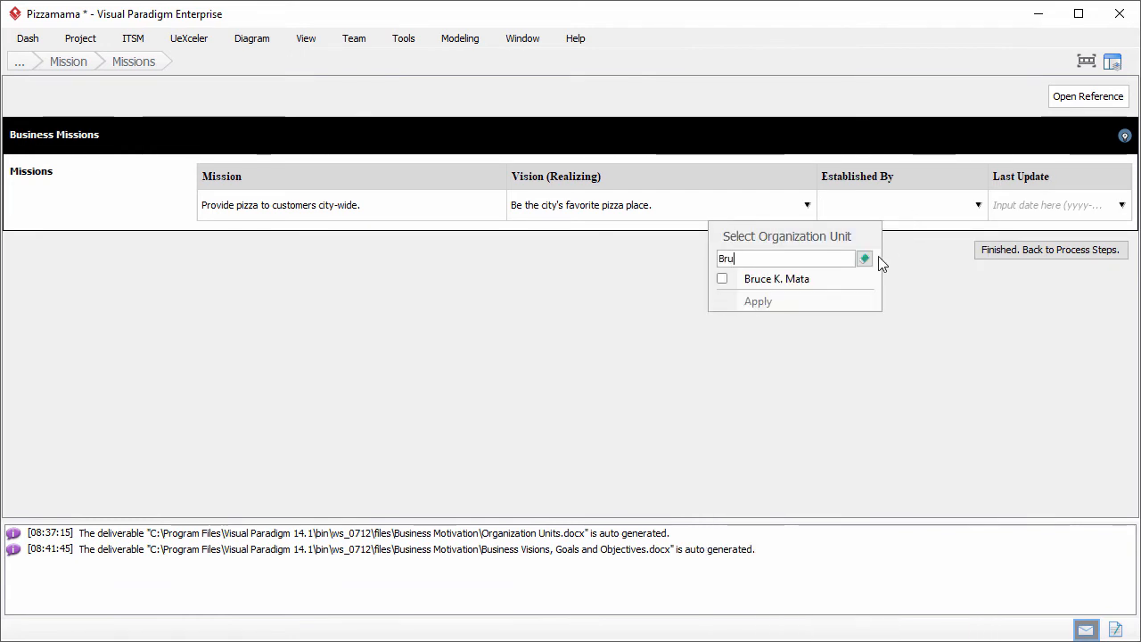
pyautogui.click(841, 279)
pyautogui.click(1036, 205)
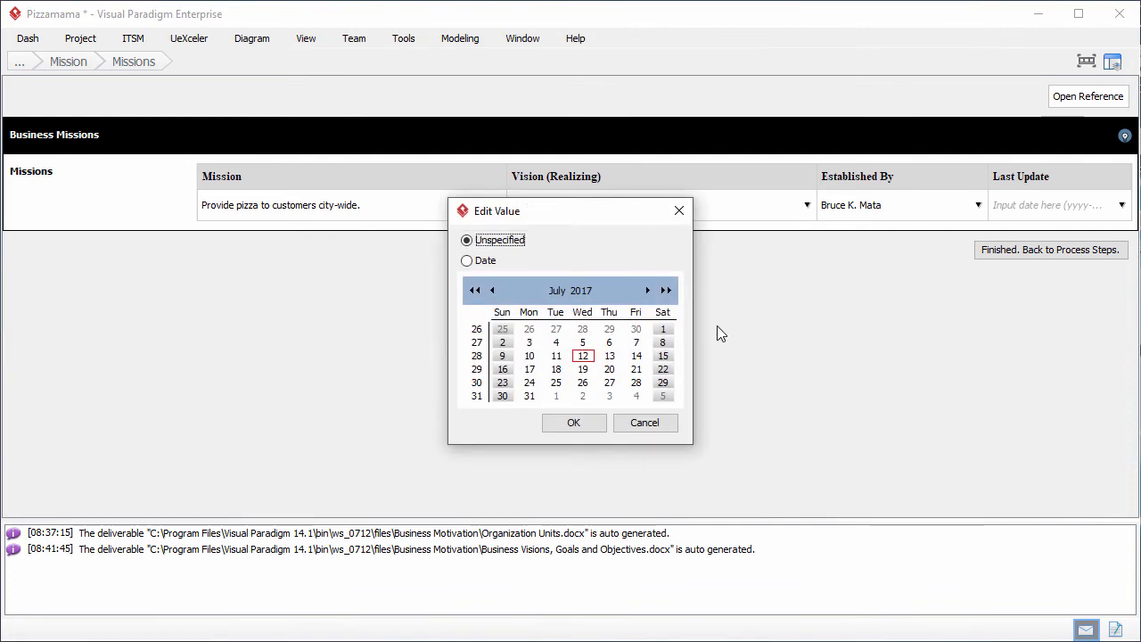
pyautogui.click(584, 356)
pyautogui.click(573, 423)
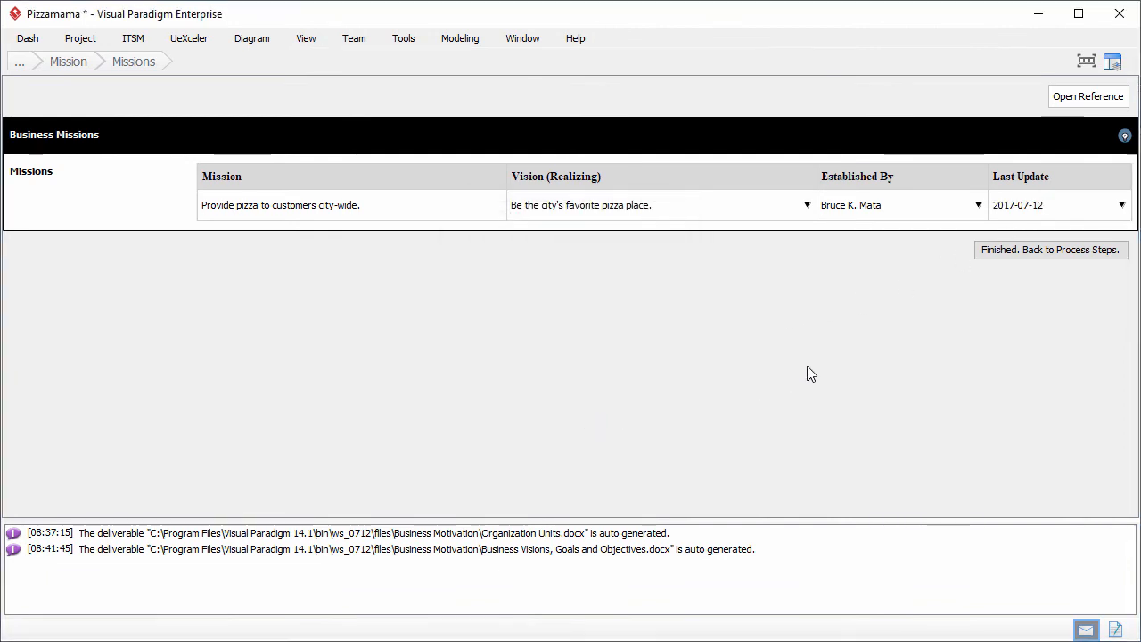
# - Finish the missions form, marking its step as complete, and go back to the Business Motivation phase diagram
pyautogui.click(1058, 252)
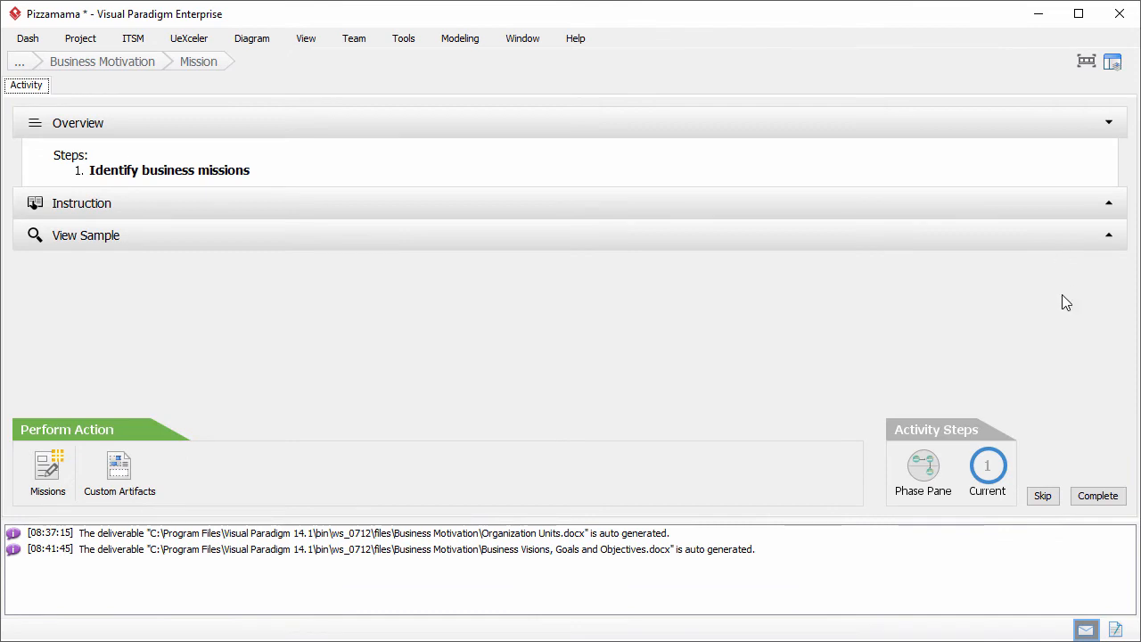
pyautogui.click(1095, 496)
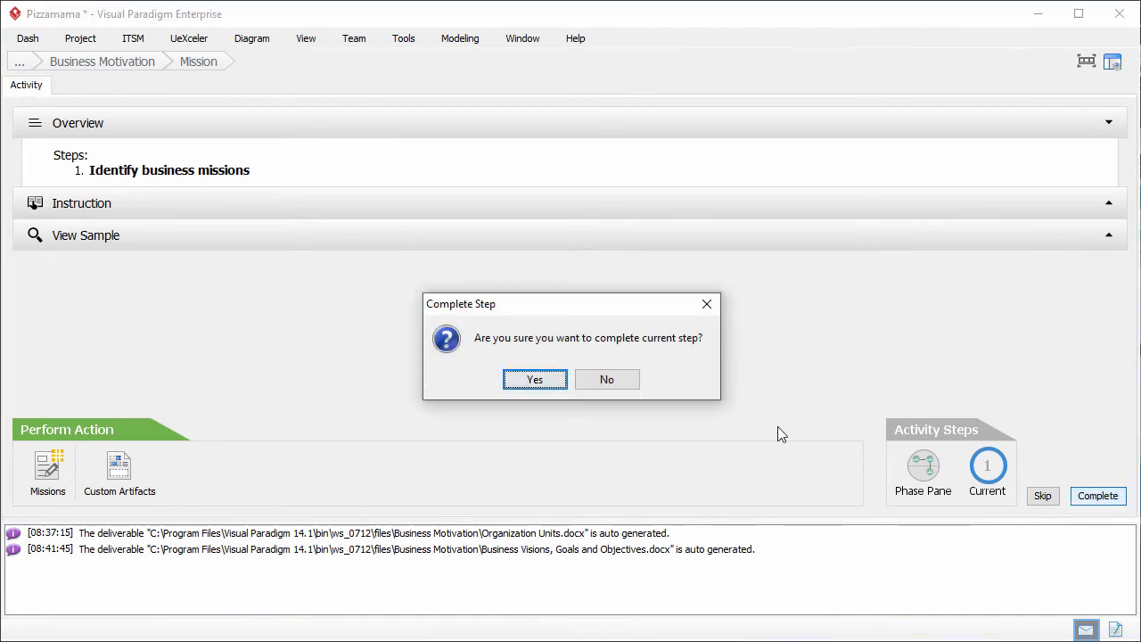
pyautogui.click(542, 382)
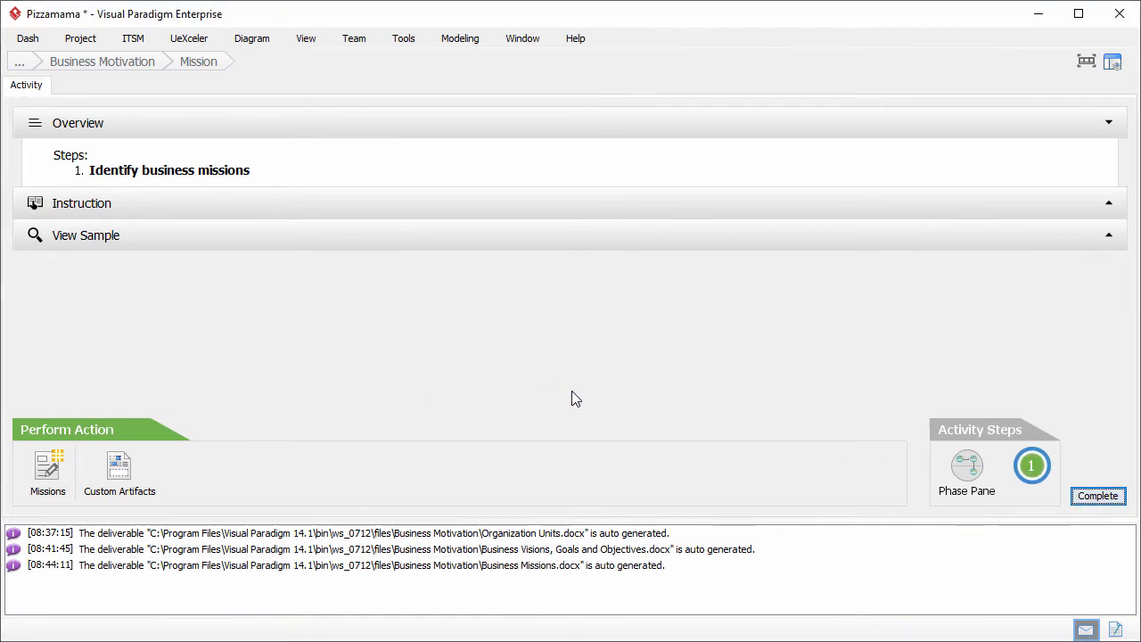
pyautogui.click(965, 464)
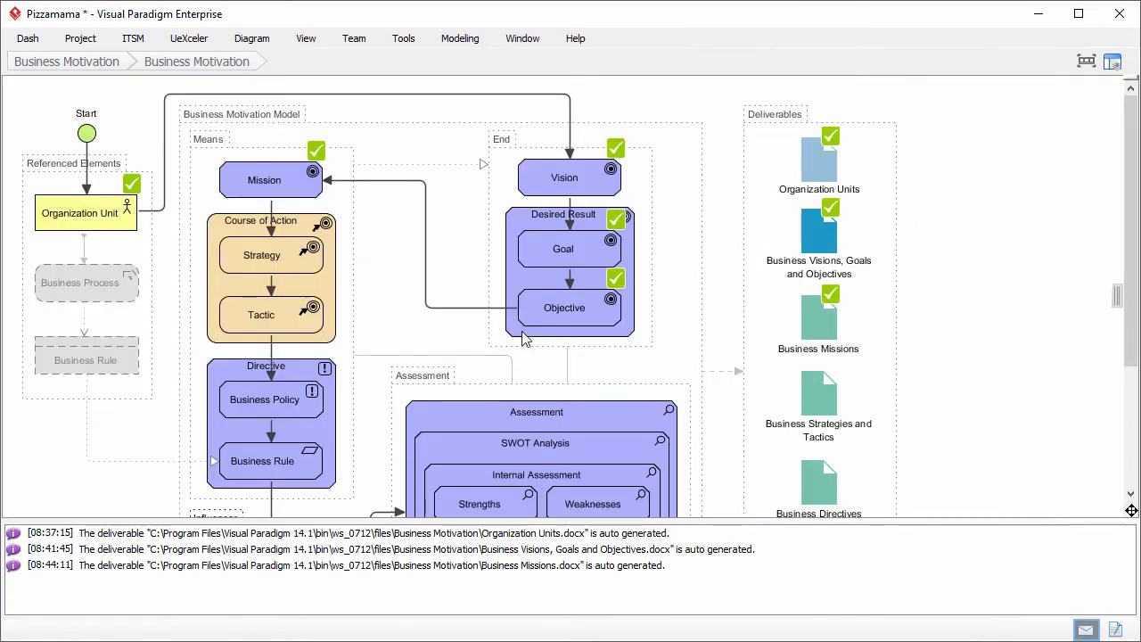
# - Open the Strategy activity from the phase diagram and bring up its Strategies form
pyautogui.click(284, 259)
pyautogui.doubleClick(284, 258)
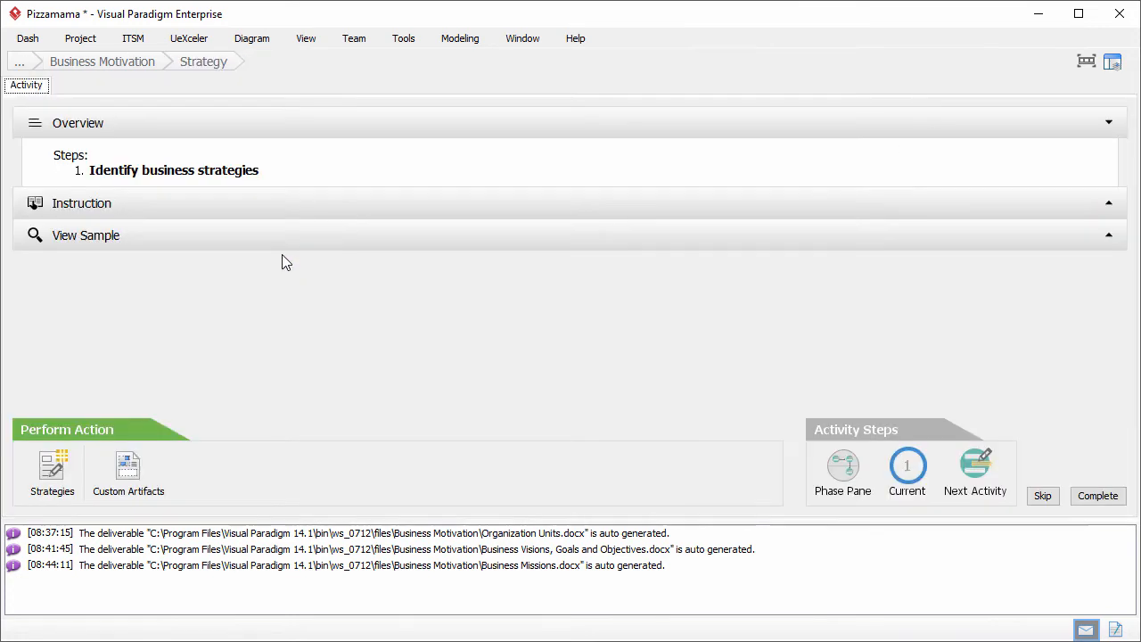
pyautogui.click(66, 471)
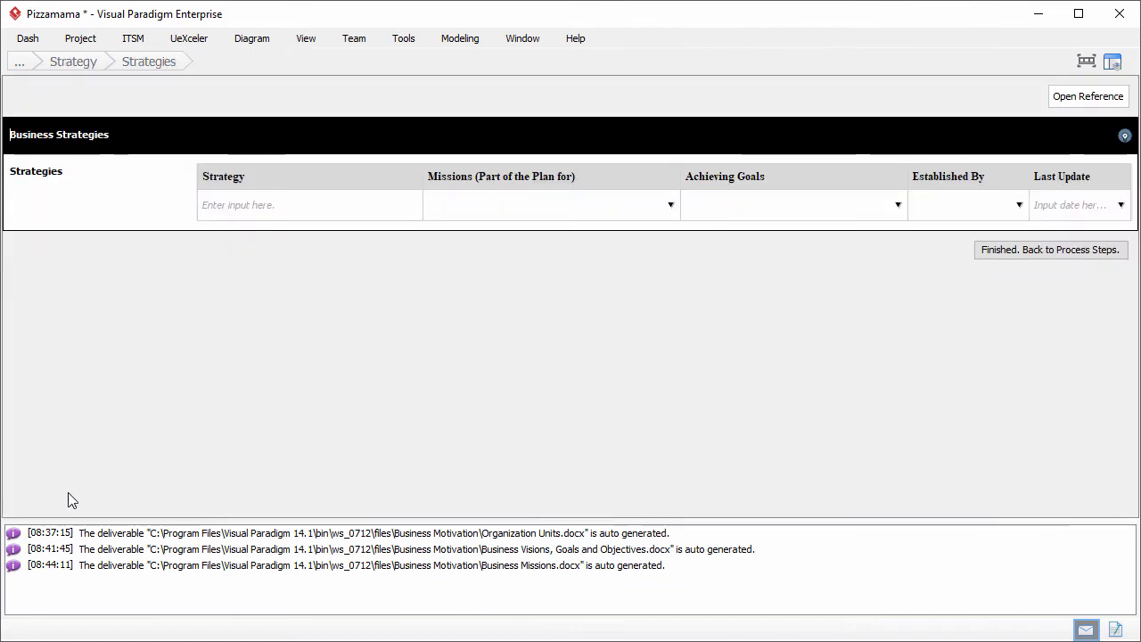
# - Enter the strategy "Deliver pizzas to the location of the customer's choice" and link it to the city-wide pizza mission and the expedient delivery goal
pyautogui.click(304, 205)
pyautogui.write('Deliv')
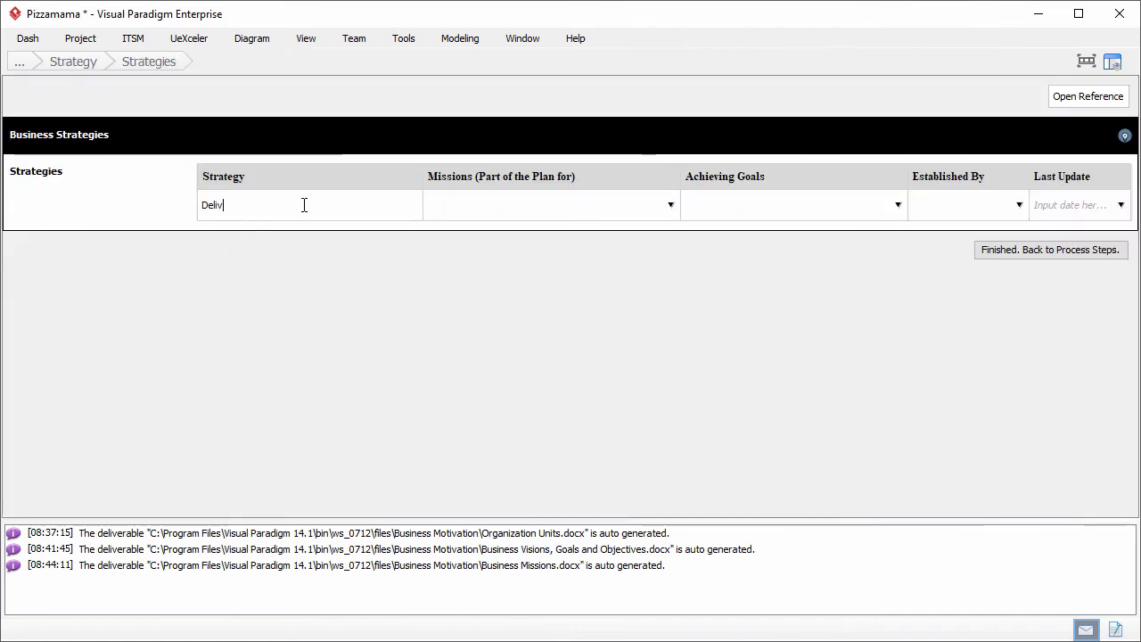
pyautogui.write('er pizzas to the location ')
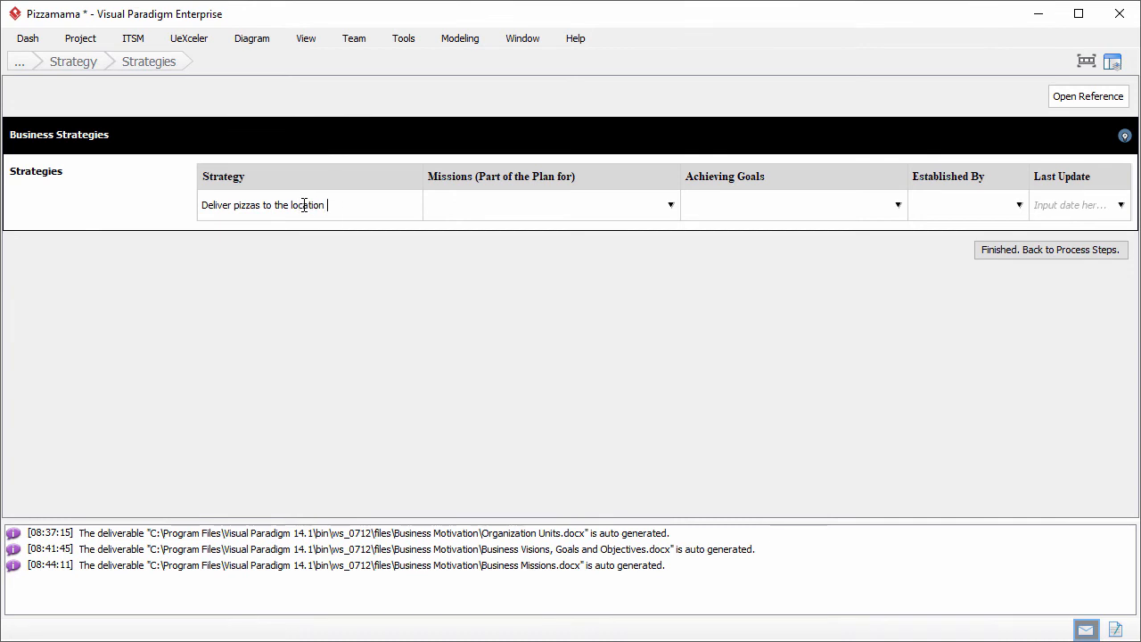
pyautogui.write("of the customer's choice")
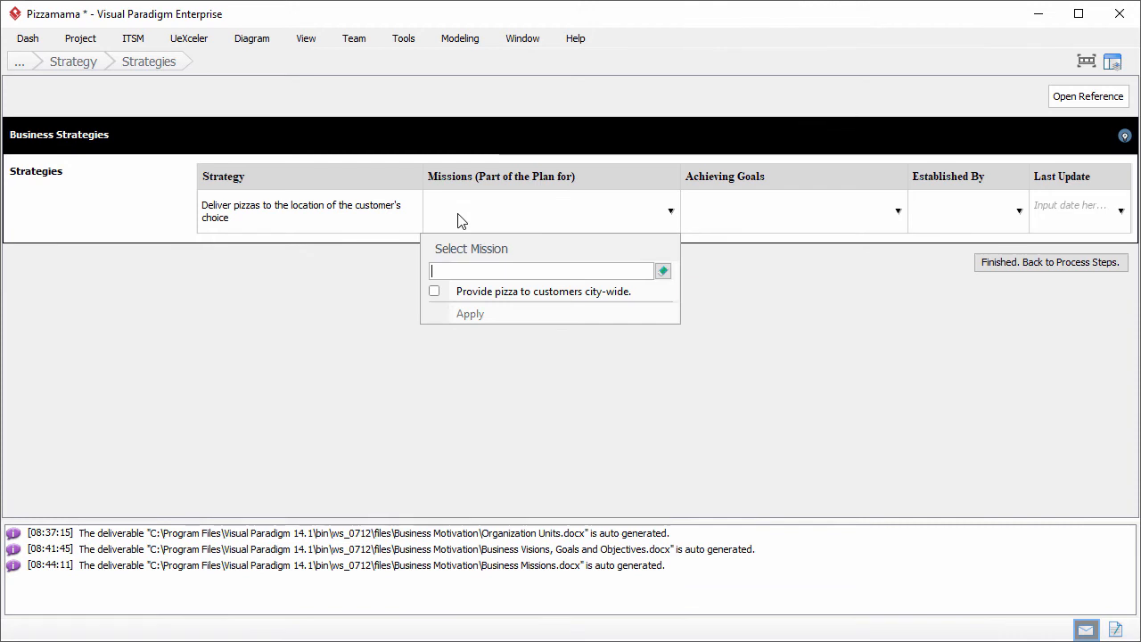
pyautogui.click(508, 304)
pyautogui.click(762, 219)
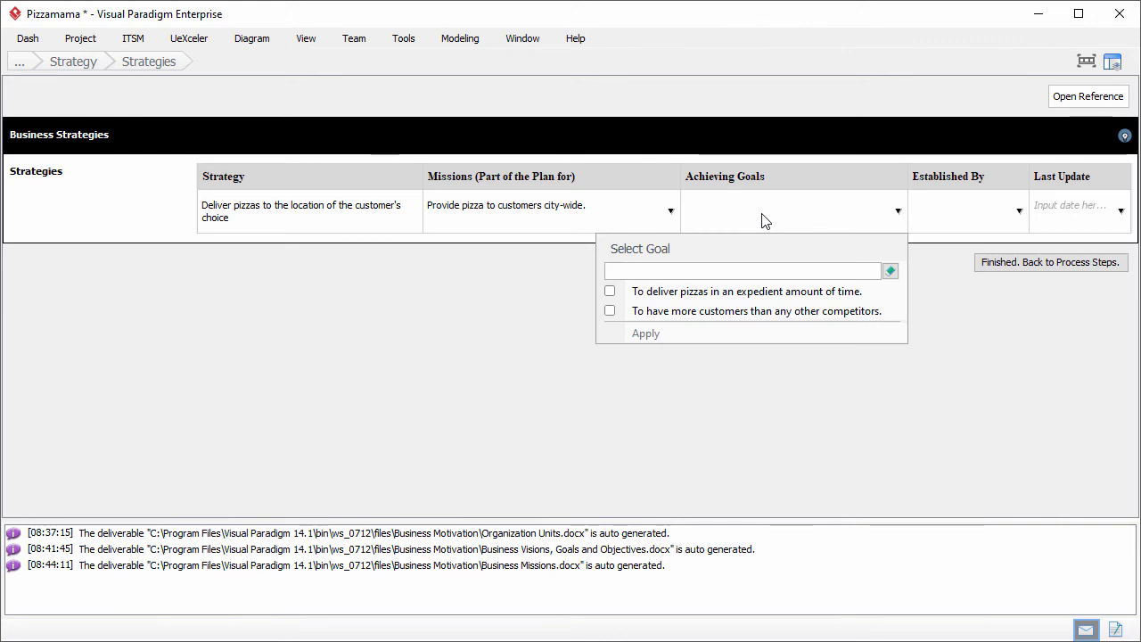
pyautogui.click(761, 291)
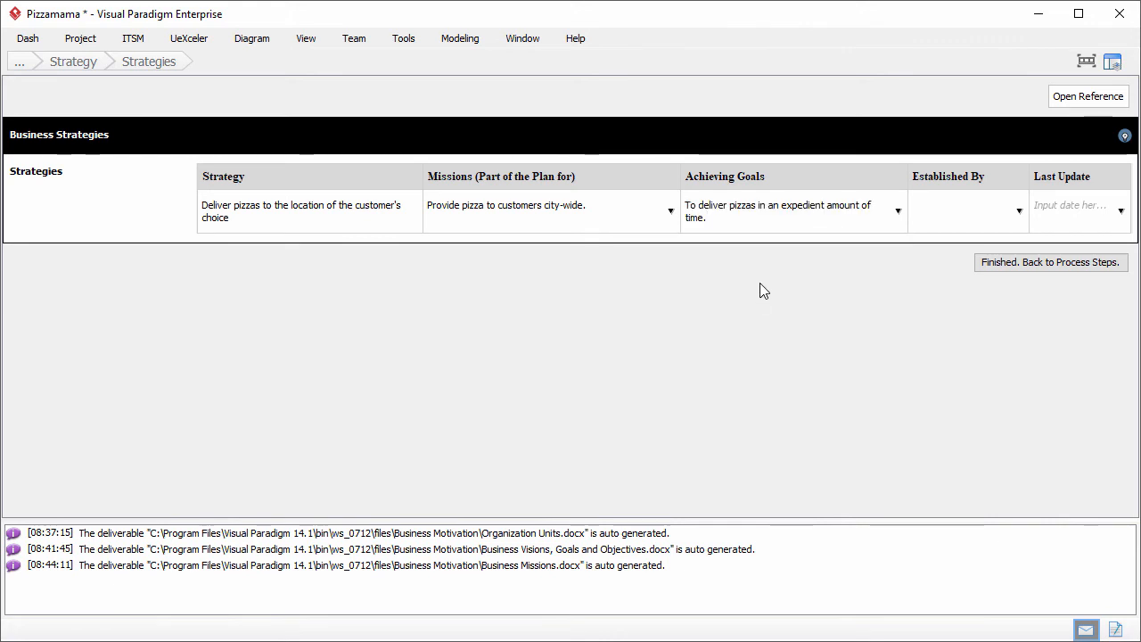
# - Assign the person who established the delivery strategy and set its last update to 2017-07-12
pyautogui.click(962, 212)
pyautogui.write('br')
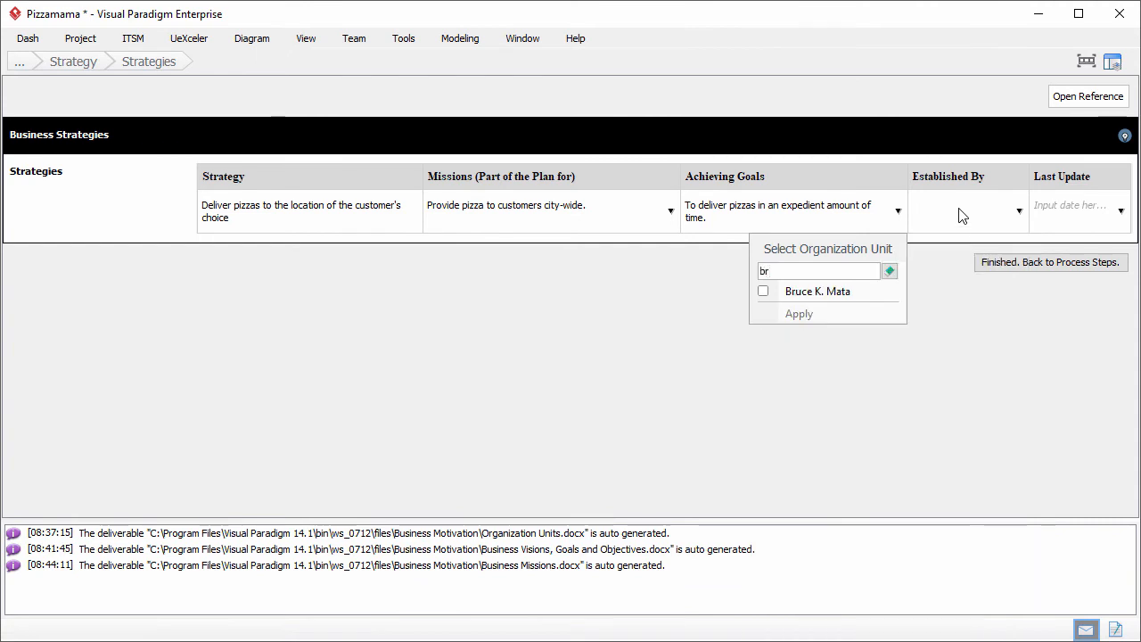
pyautogui.click(884, 293)
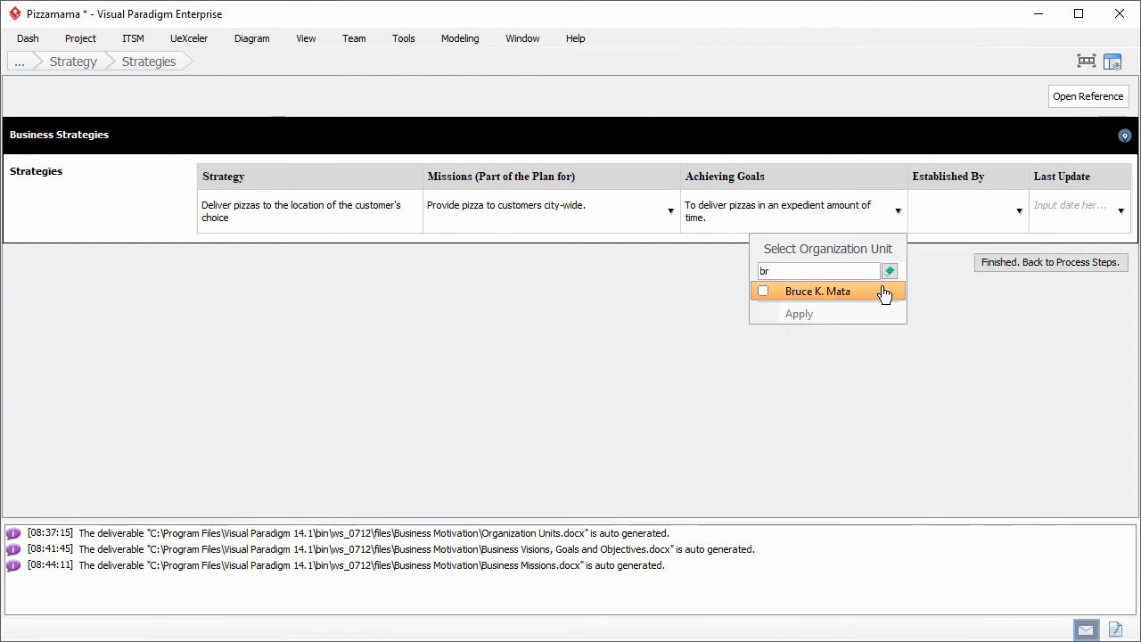
pyautogui.click(1062, 200)
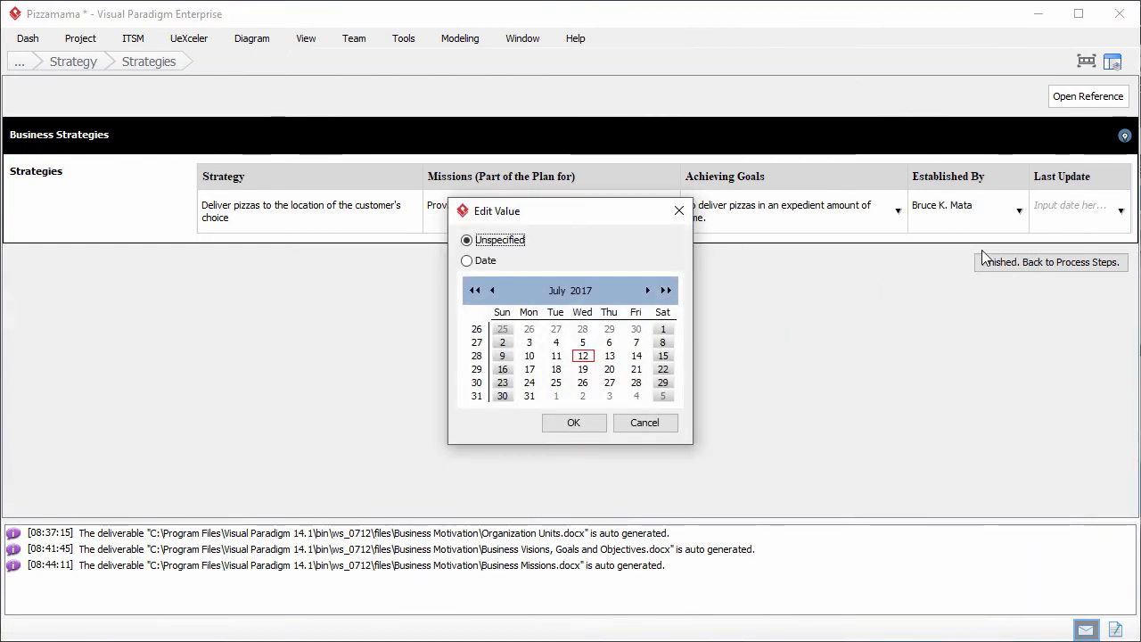
pyautogui.click(586, 356)
pyautogui.click(571, 422)
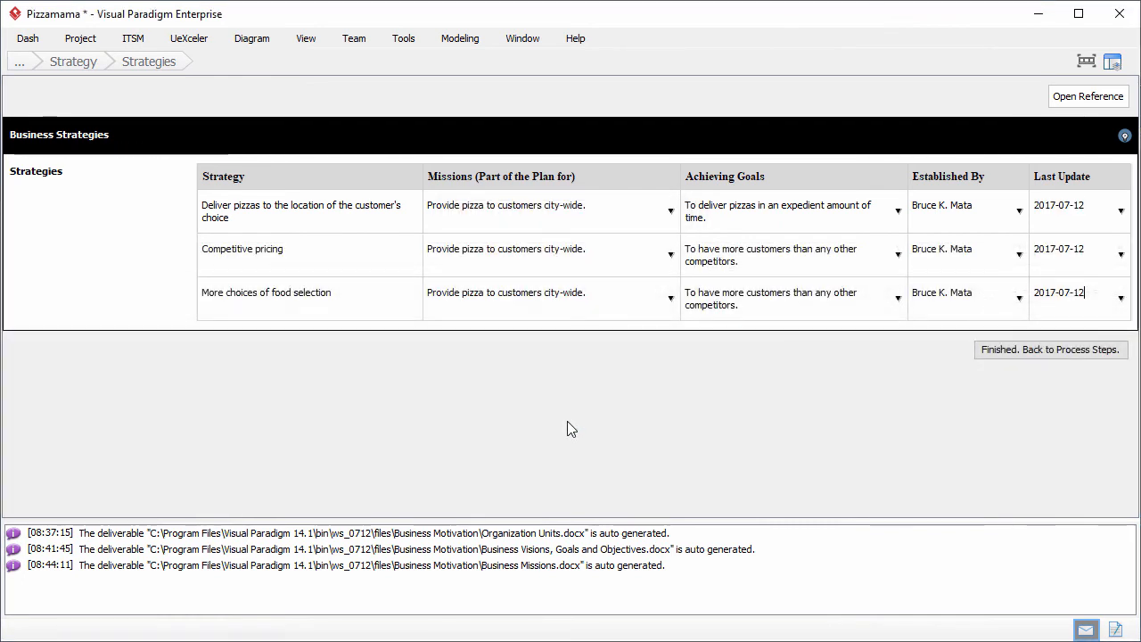
# - Finish the strategies form, mark its step as complete, and go back to the Business Motivation phase diagram
pyautogui.click(1026, 356)
pyautogui.click(1097, 496)
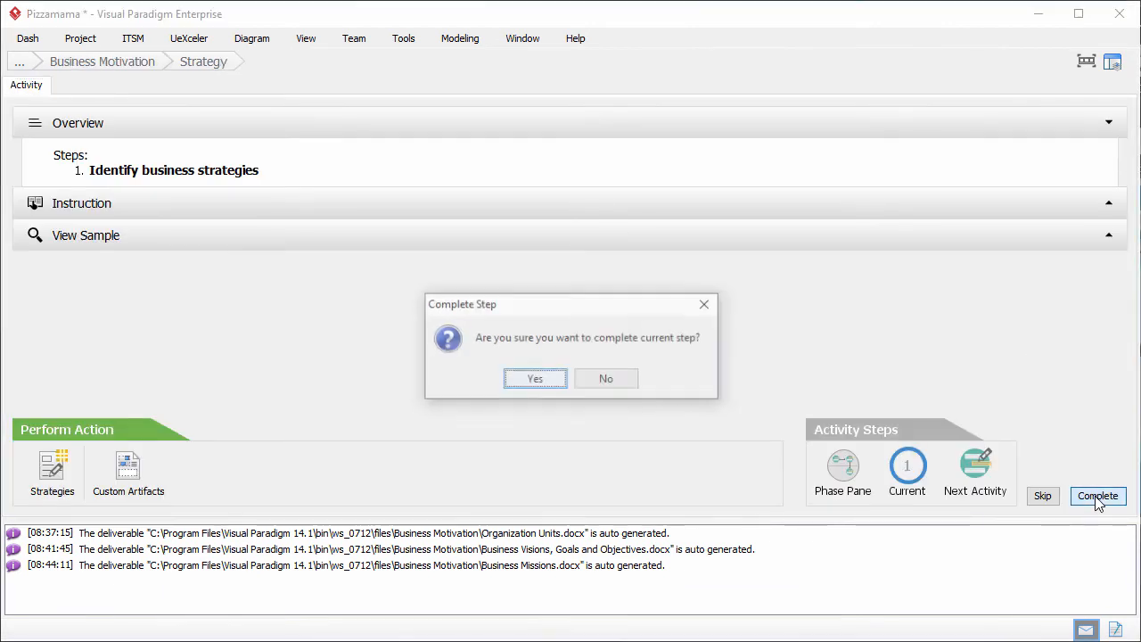
pyautogui.click(542, 385)
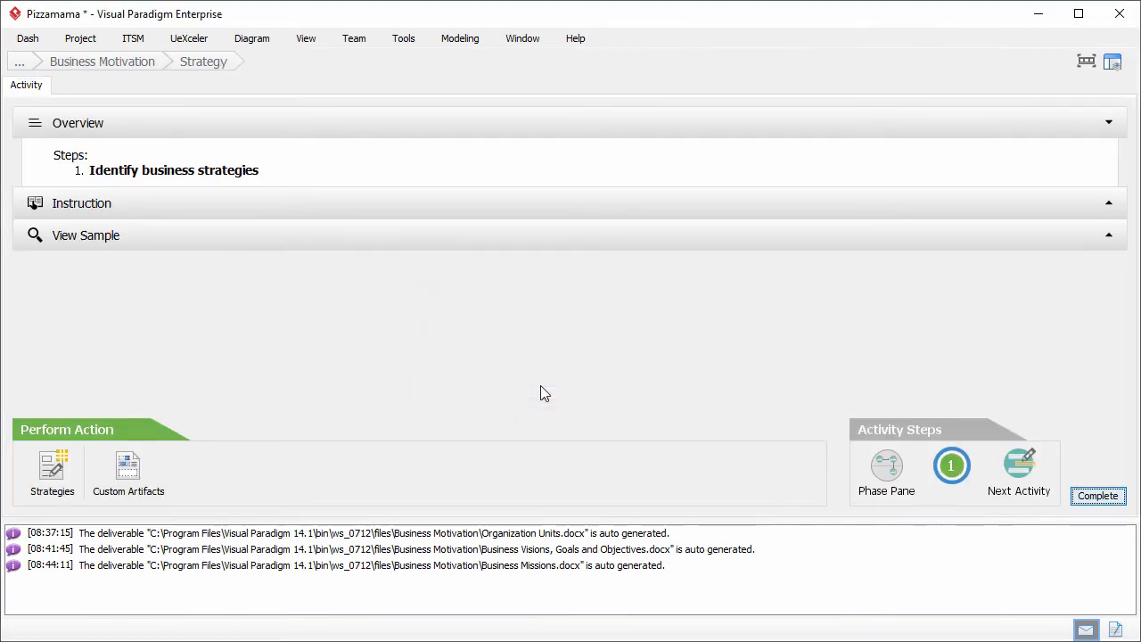
pyautogui.click(872, 465)
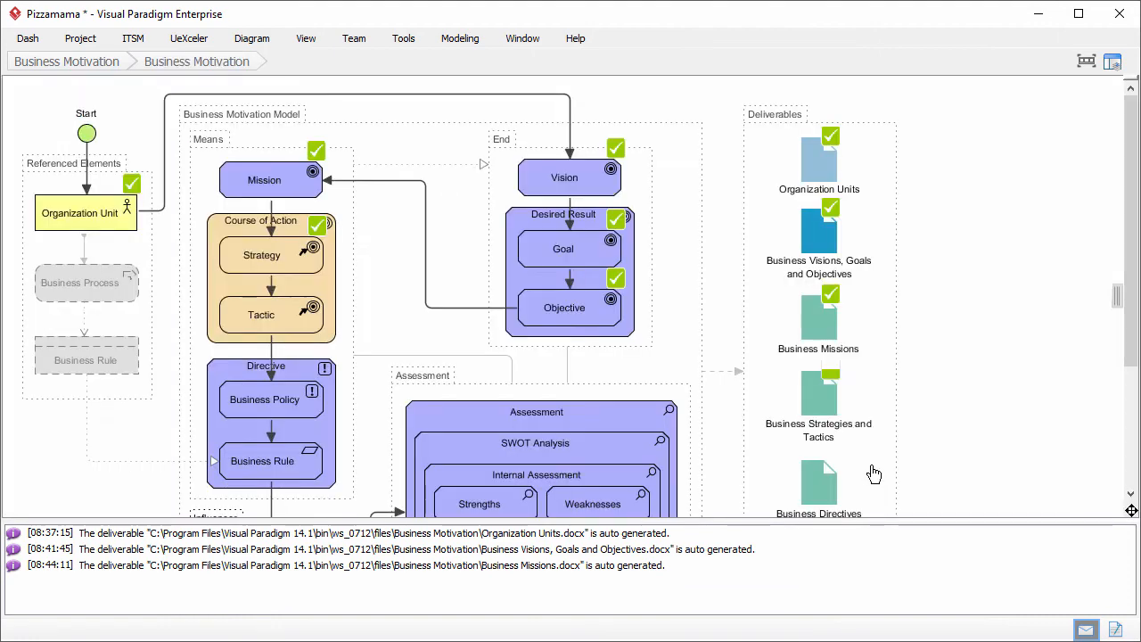
# - Open the Tactic activity from the phase diagram and bring up its Tactics form
pyautogui.click(293, 316)
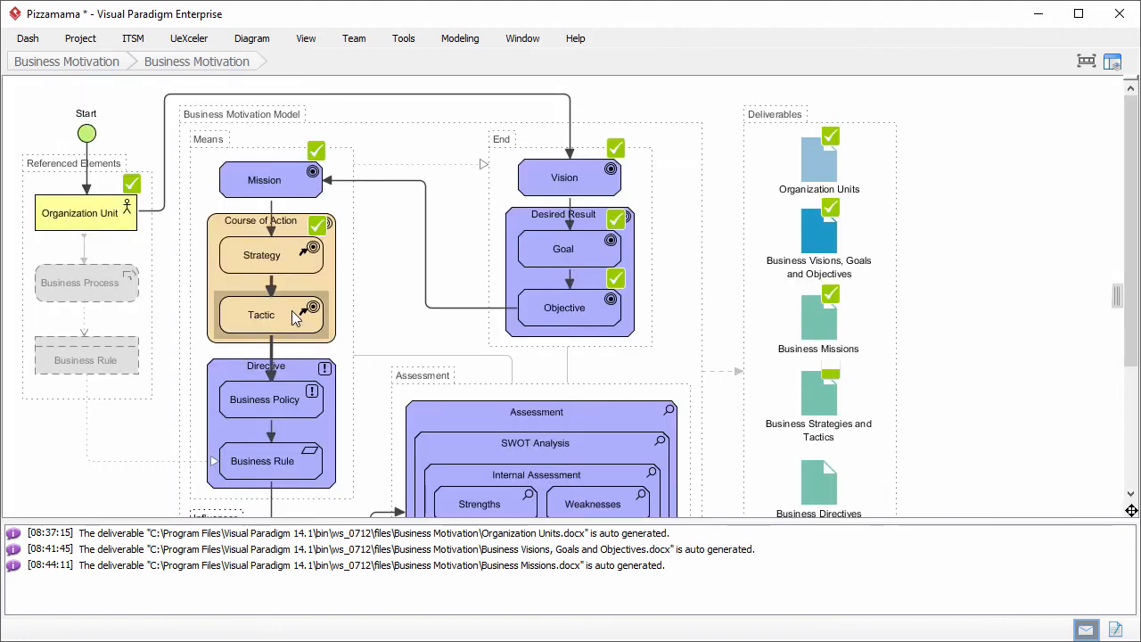
pyautogui.doubleClick(291, 310)
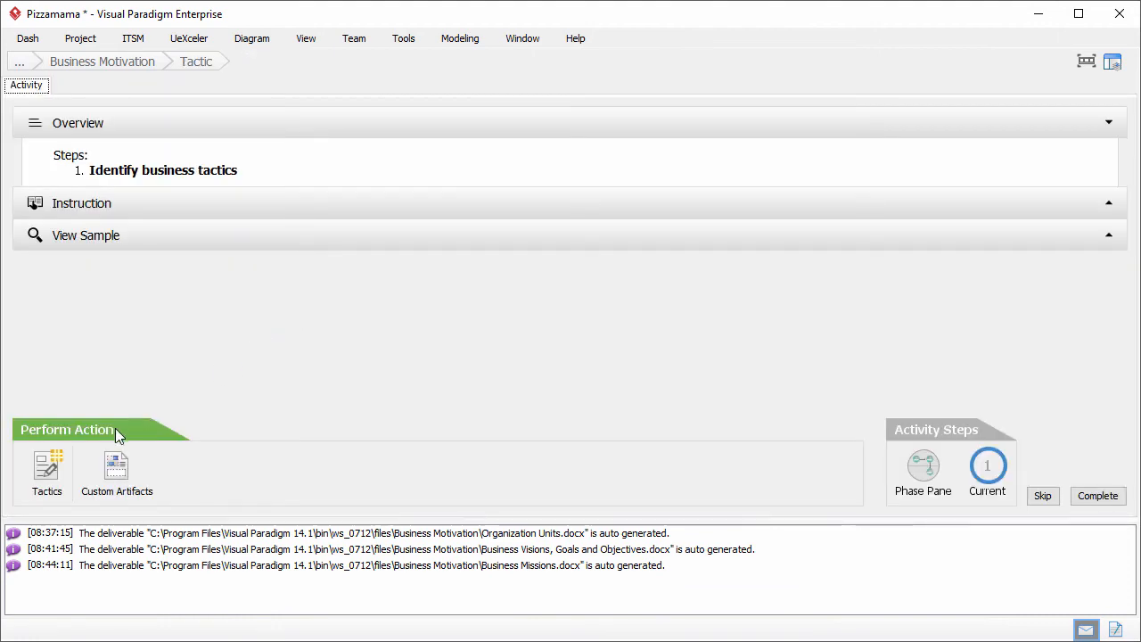
pyautogui.click(59, 465)
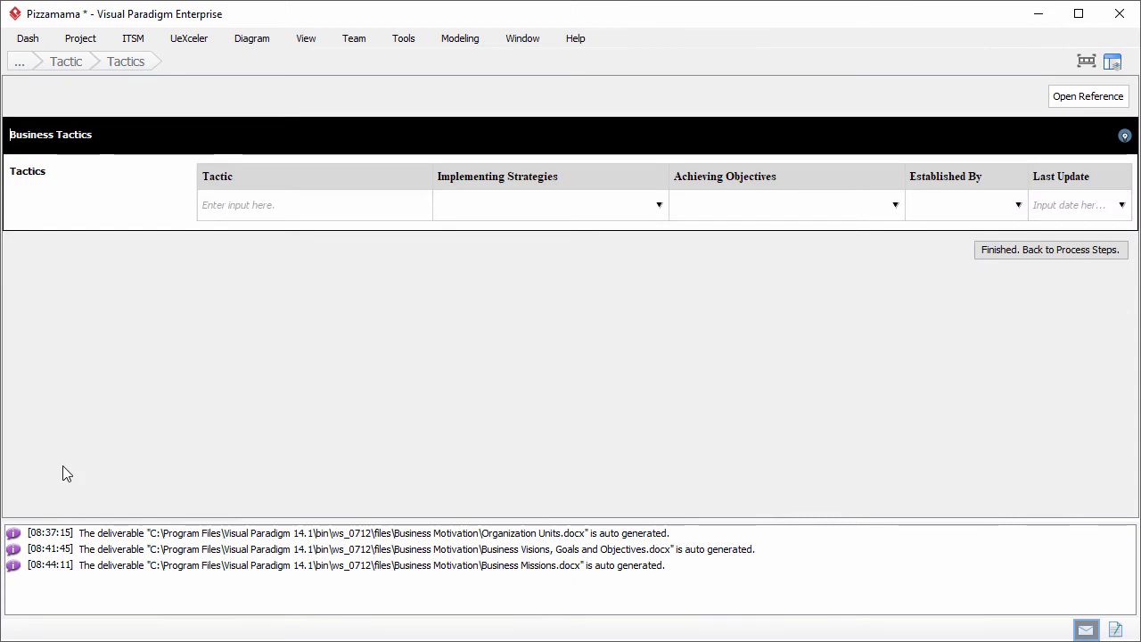
# - Enter the tactic "Hire drivers with their own vehicles to deliver pizzas" and link it to the pizza delivery strategy and the 96% on-time delivery objective
pyautogui.click(371, 209)
pyautogui.write('Hire drivers w')
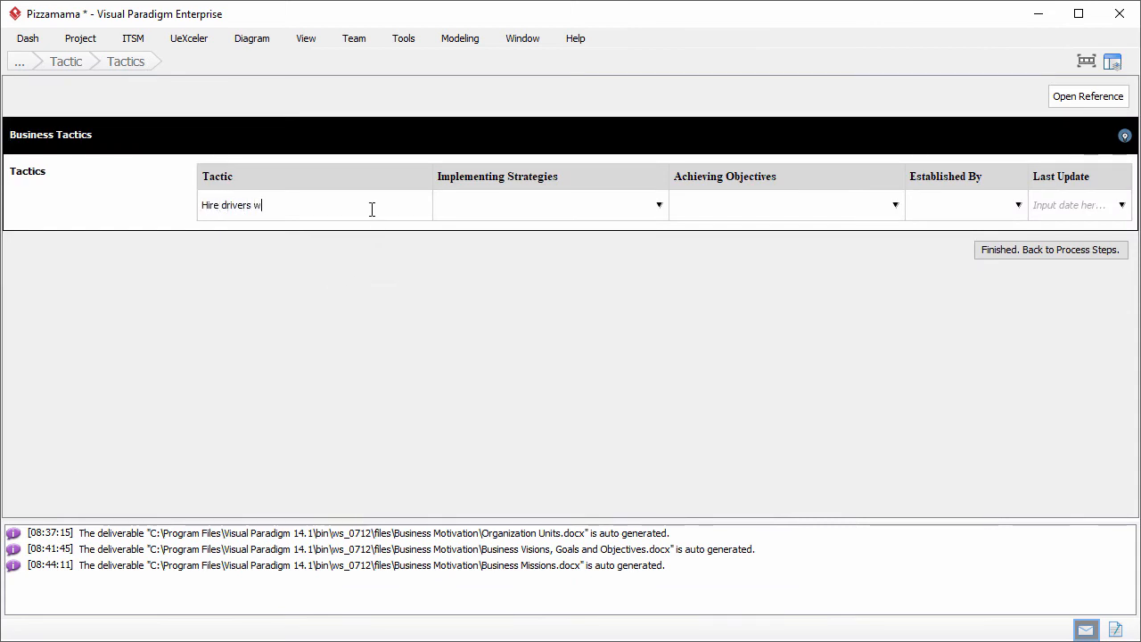
pyautogui.write('ith their own vehicles to d')
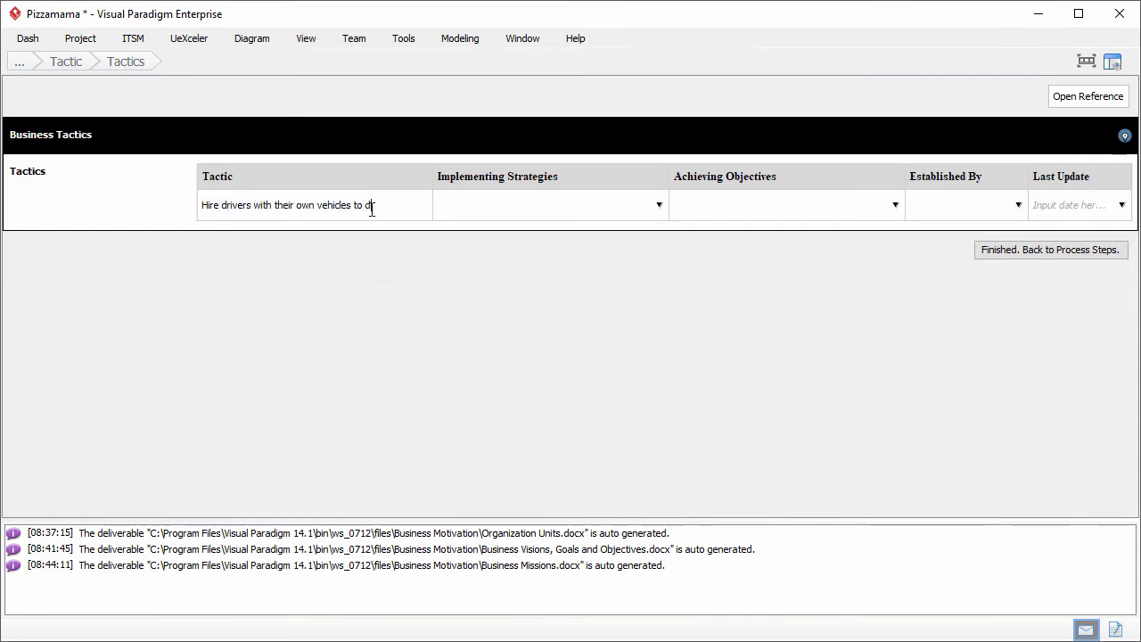
pyautogui.write('eliver pizzas')
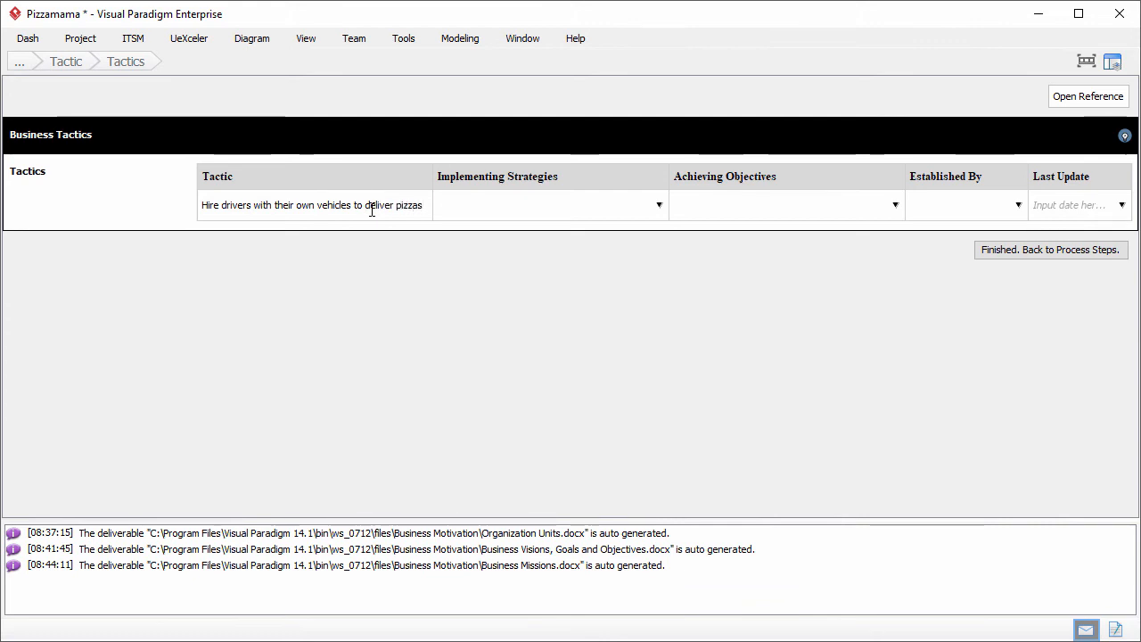
pyautogui.click(479, 208)
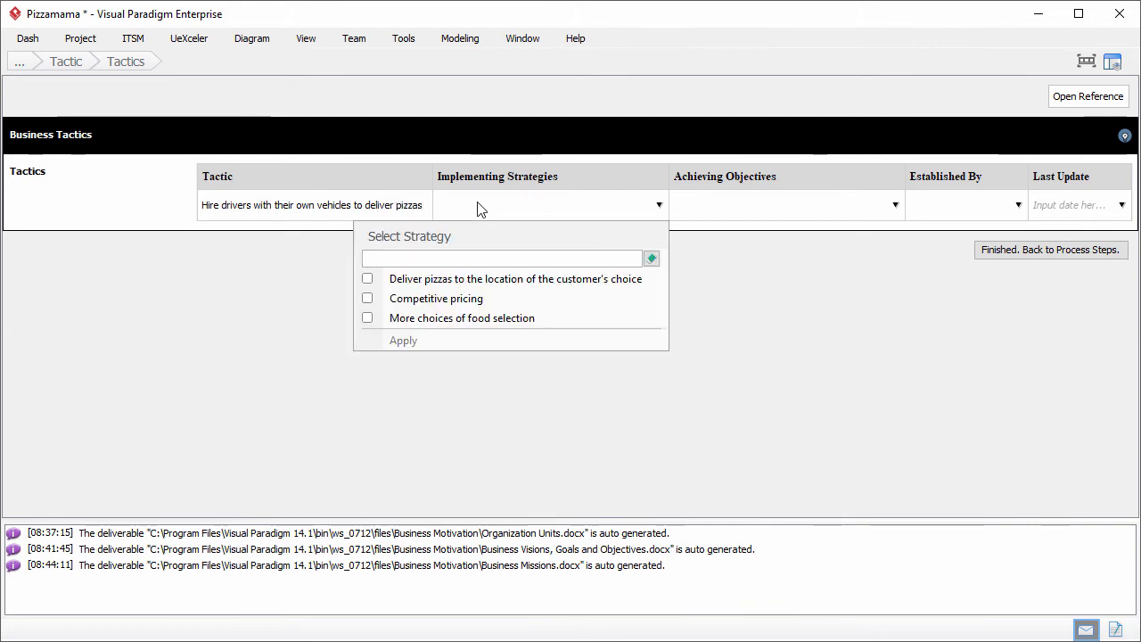
pyautogui.click(492, 284)
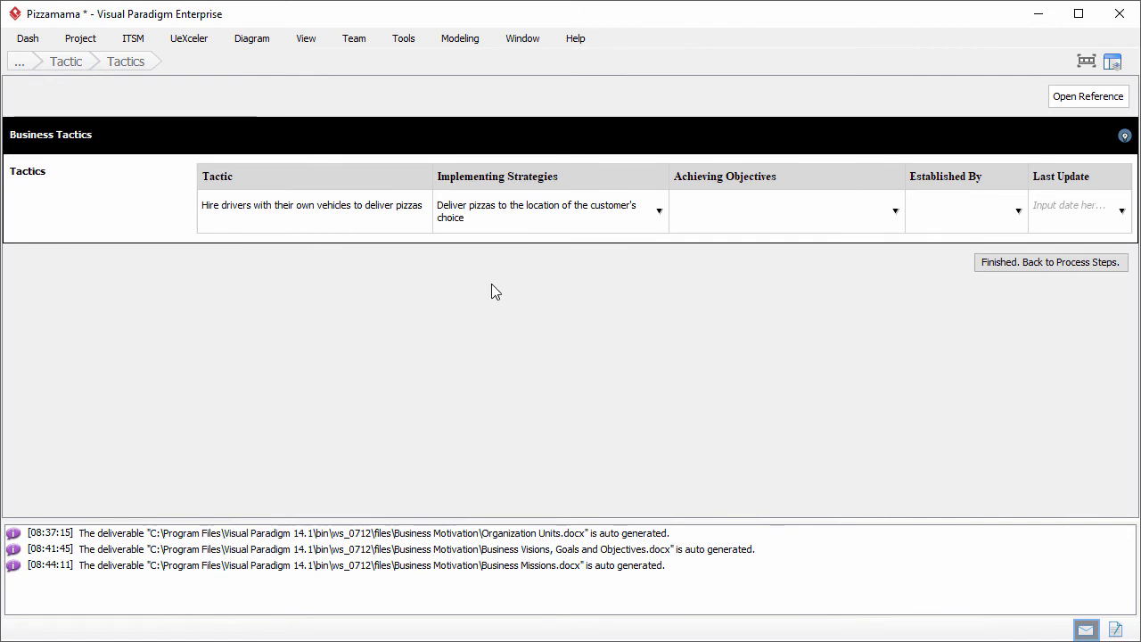
pyautogui.click(747, 212)
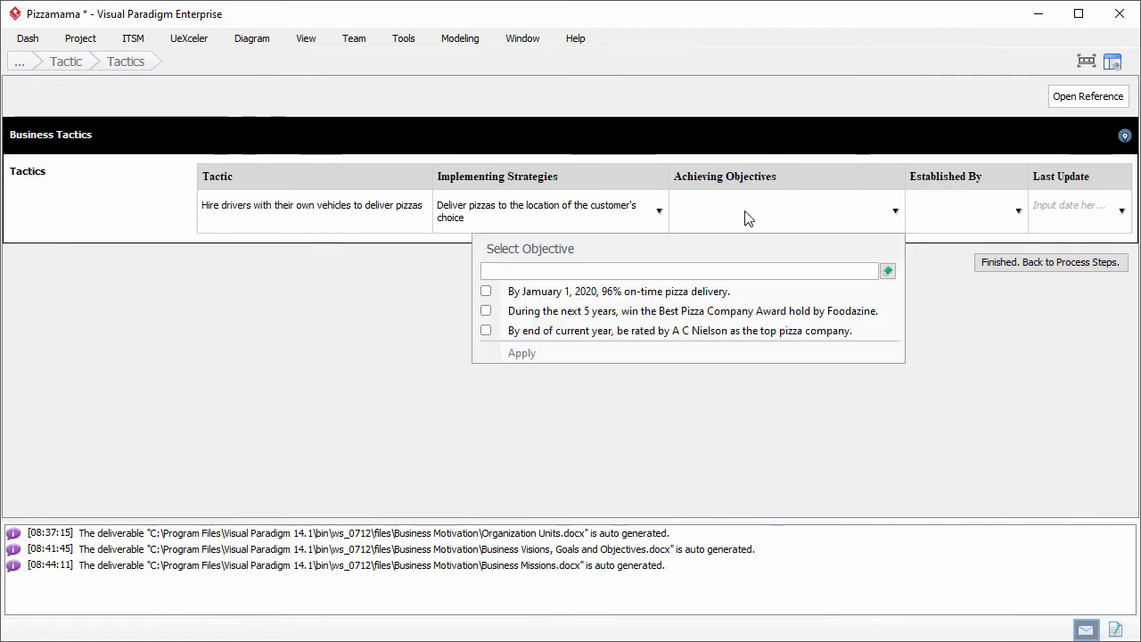
pyautogui.click(729, 291)
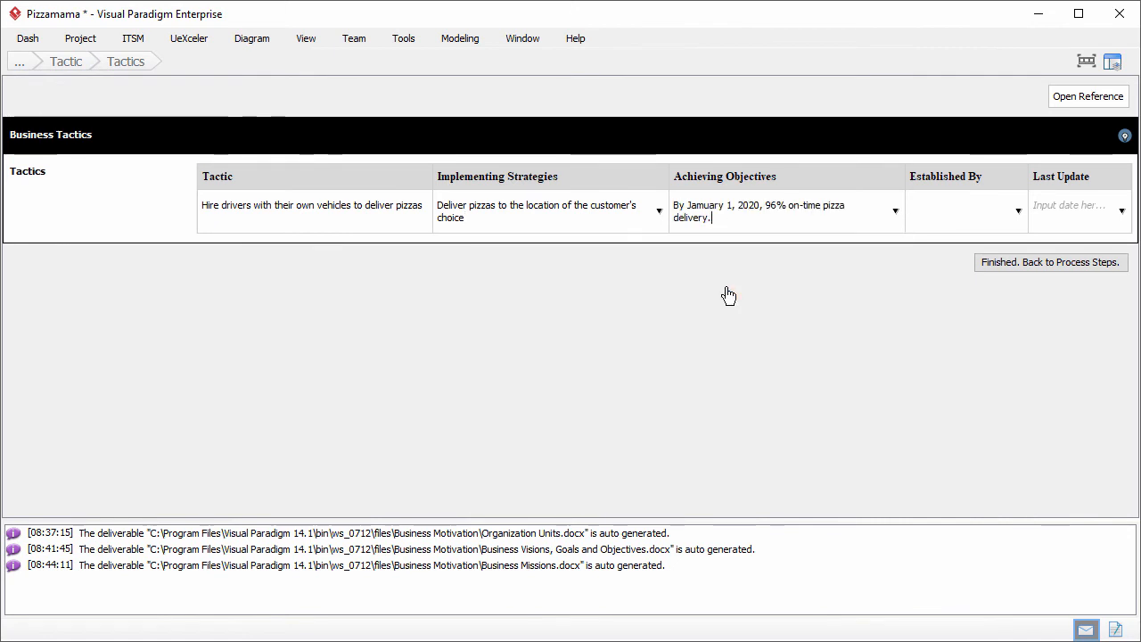
# - Assign the person who established the driver-hiring tactic and set its last update to 2017-07-12
pyautogui.click(943, 214)
pyautogui.write('br')
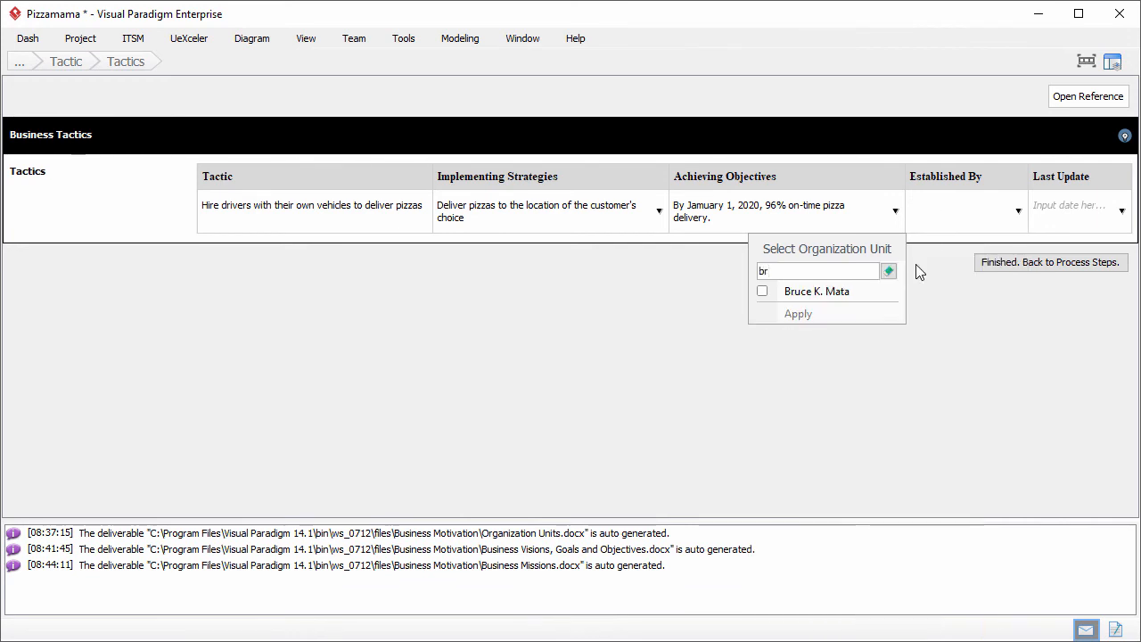
pyautogui.click(885, 295)
pyautogui.click(1077, 202)
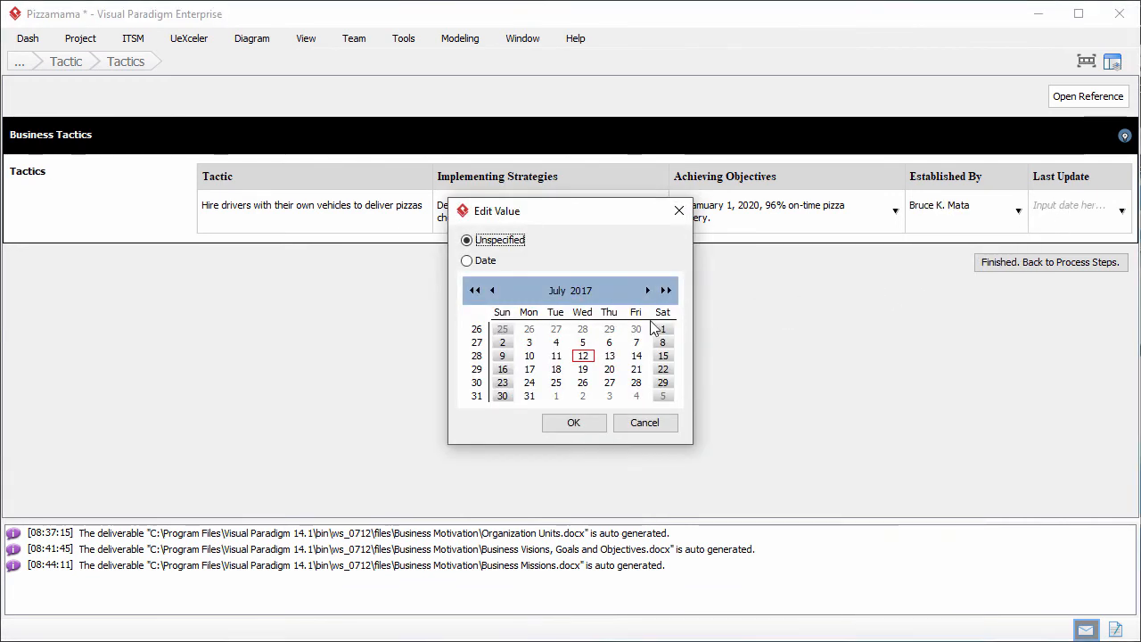
pyautogui.click(582, 355)
pyautogui.click(574, 422)
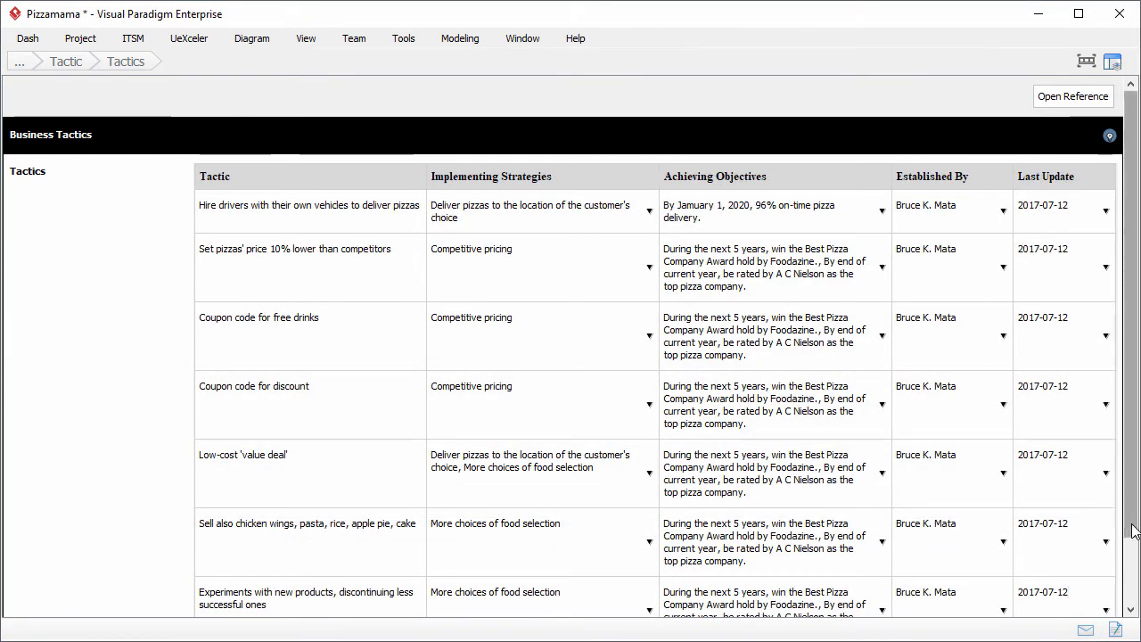
# - Finish the tactics form, mark its step as complete, and go back to the Business Motivation phase diagram
pyautogui.moveTo(1132, 540); pyautogui.dragTo(1134, 604)
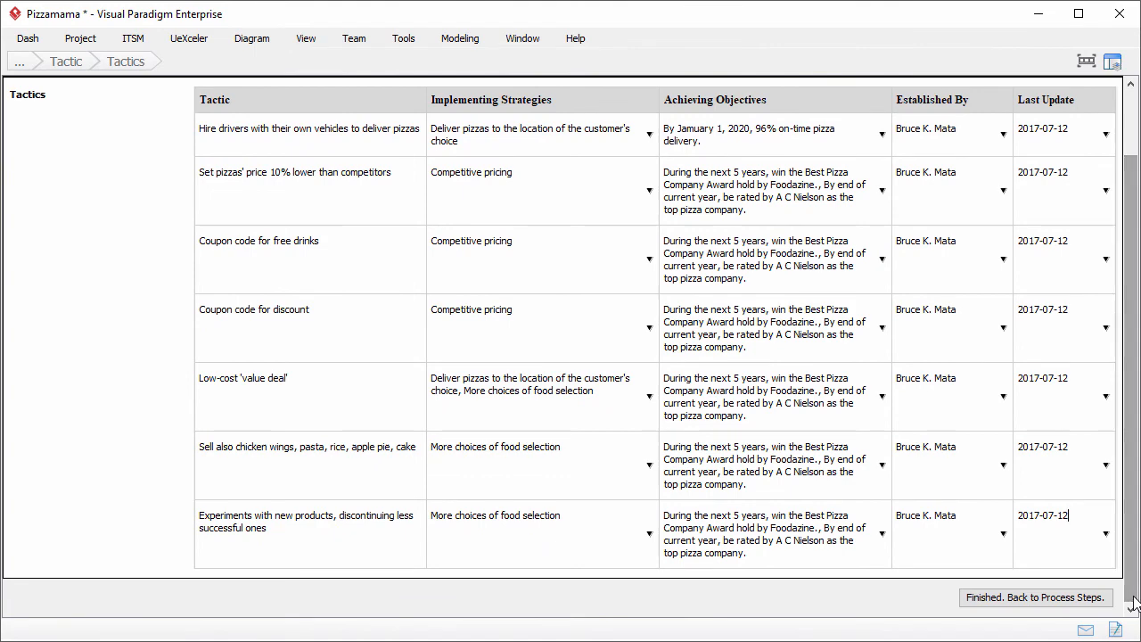
pyautogui.click(1094, 601)
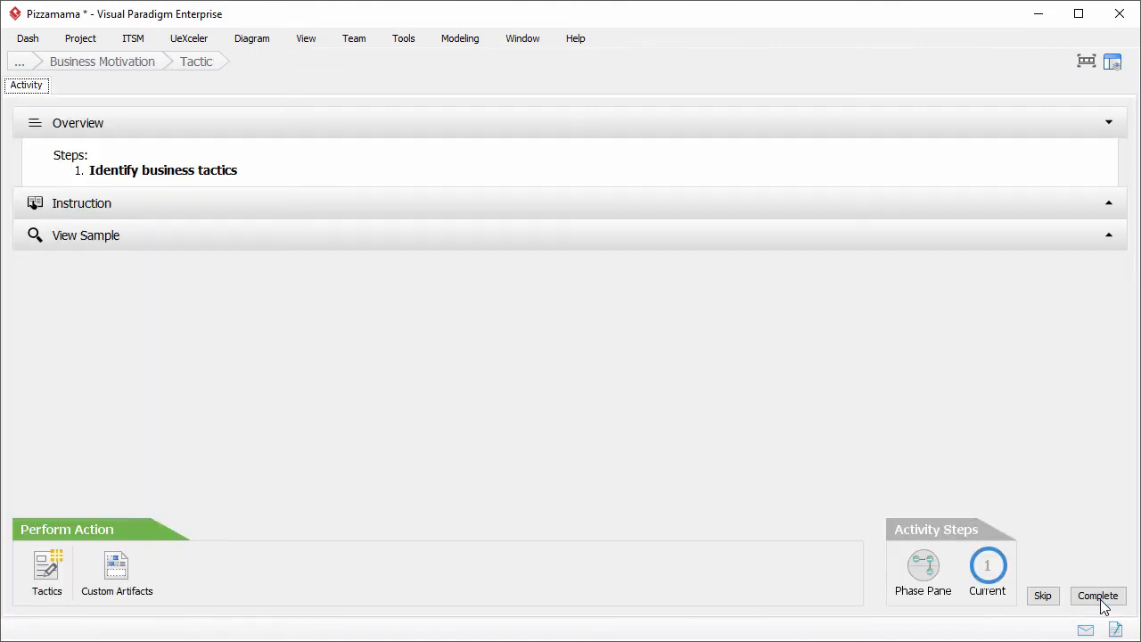
pyautogui.click(1100, 599)
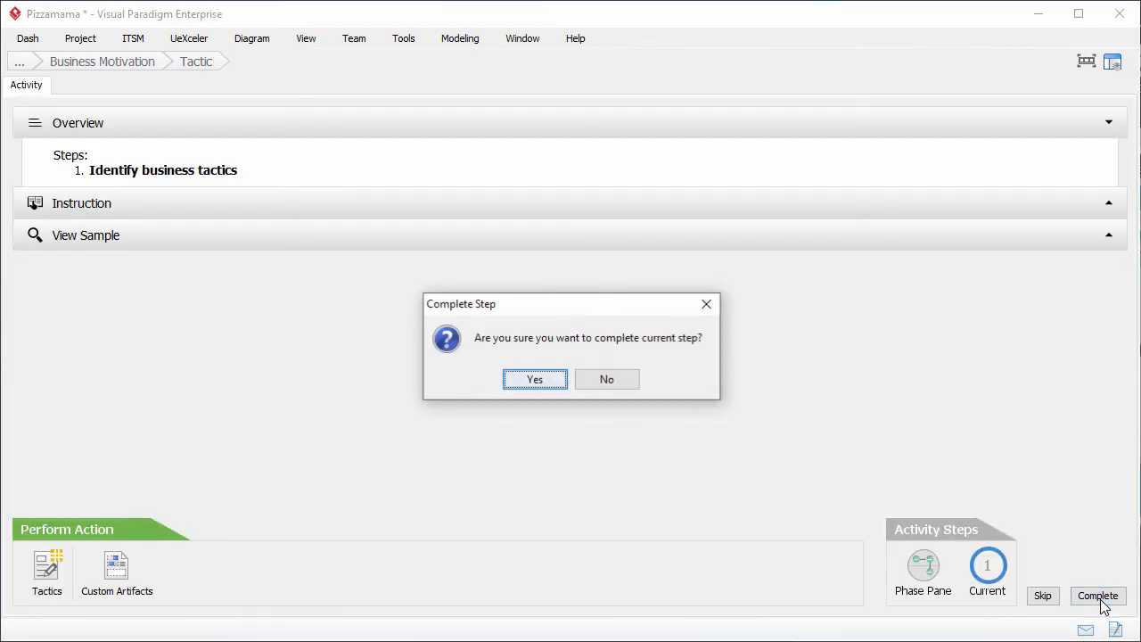
pyautogui.click(535, 380)
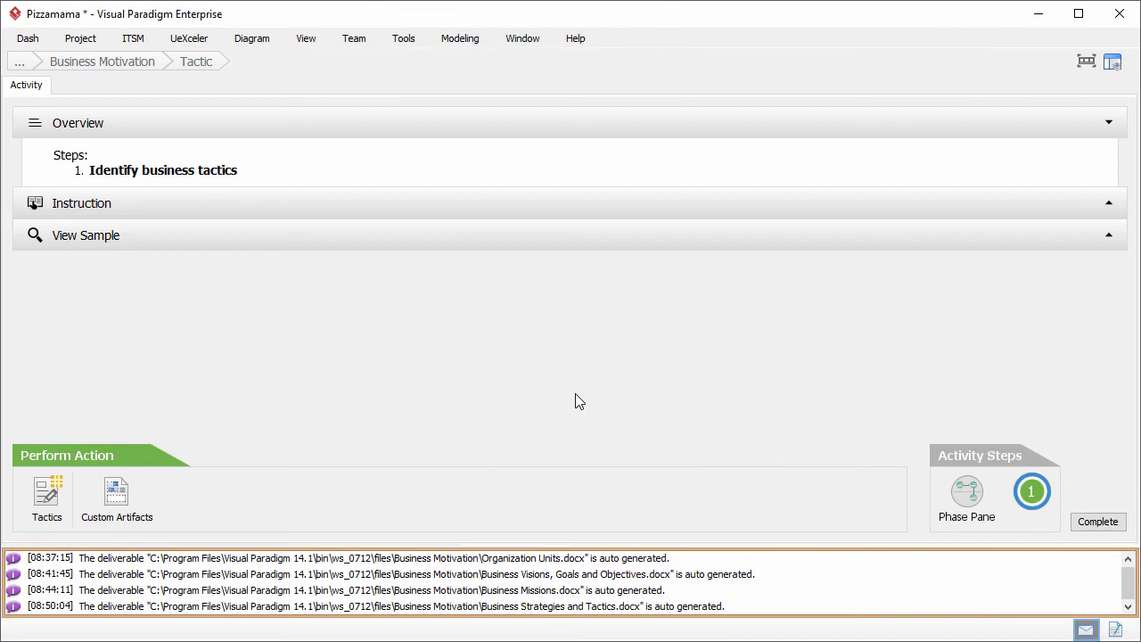
pyautogui.click(967, 492)
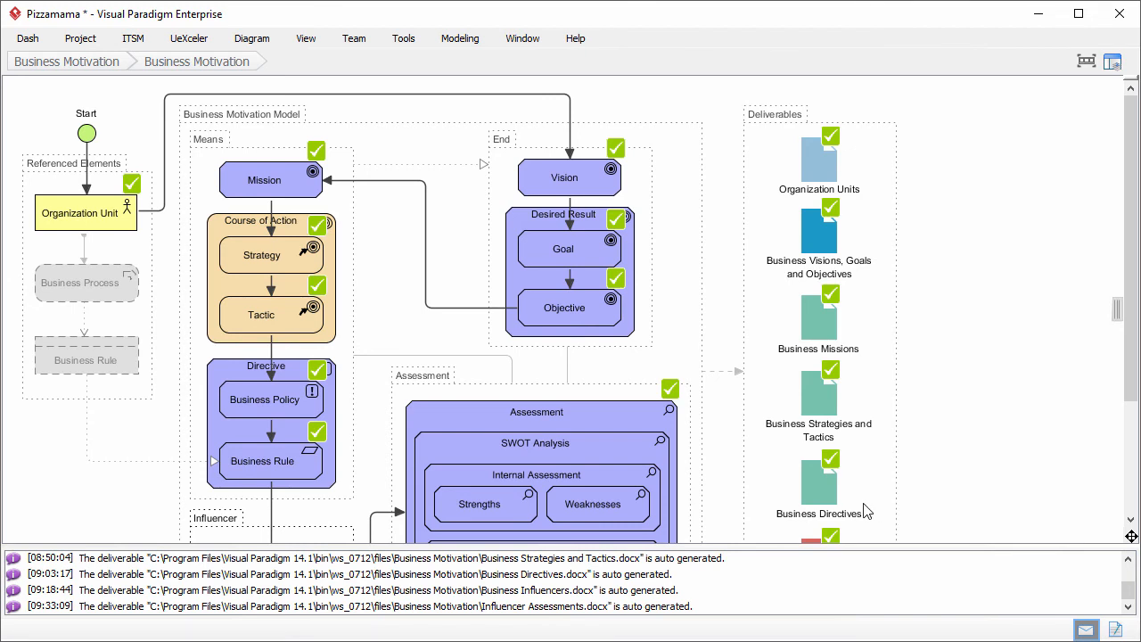
# - Enlarge the message log to review all the generated deliverables, and hide the log
pyautogui.moveTo(763, 544); pyautogui.dragTo(761, 426)
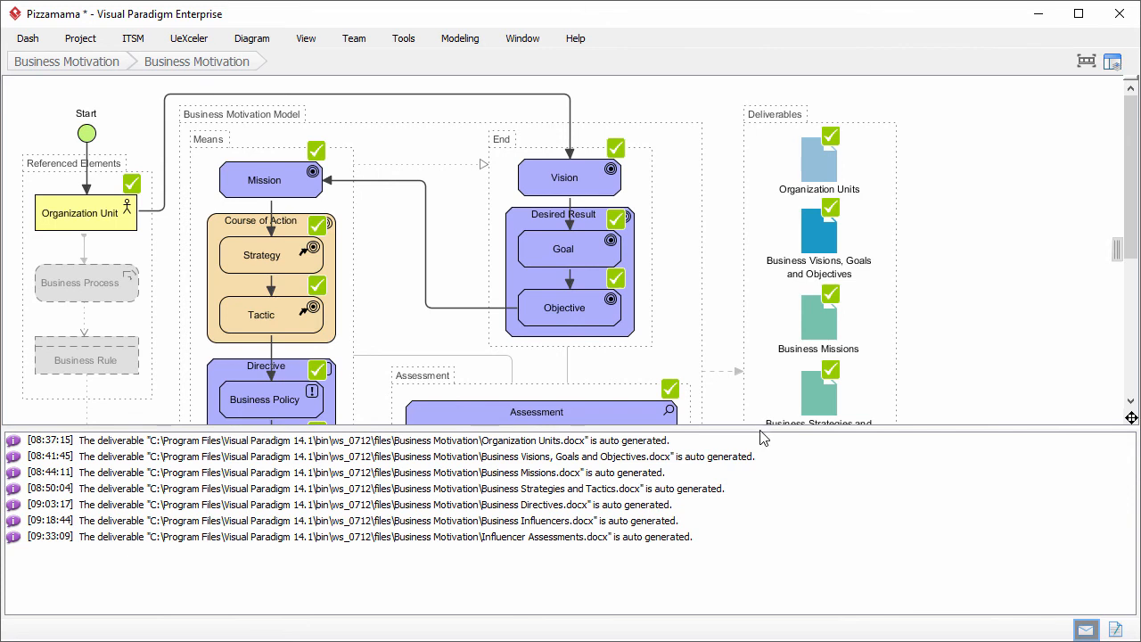
pyautogui.click(1086, 630)
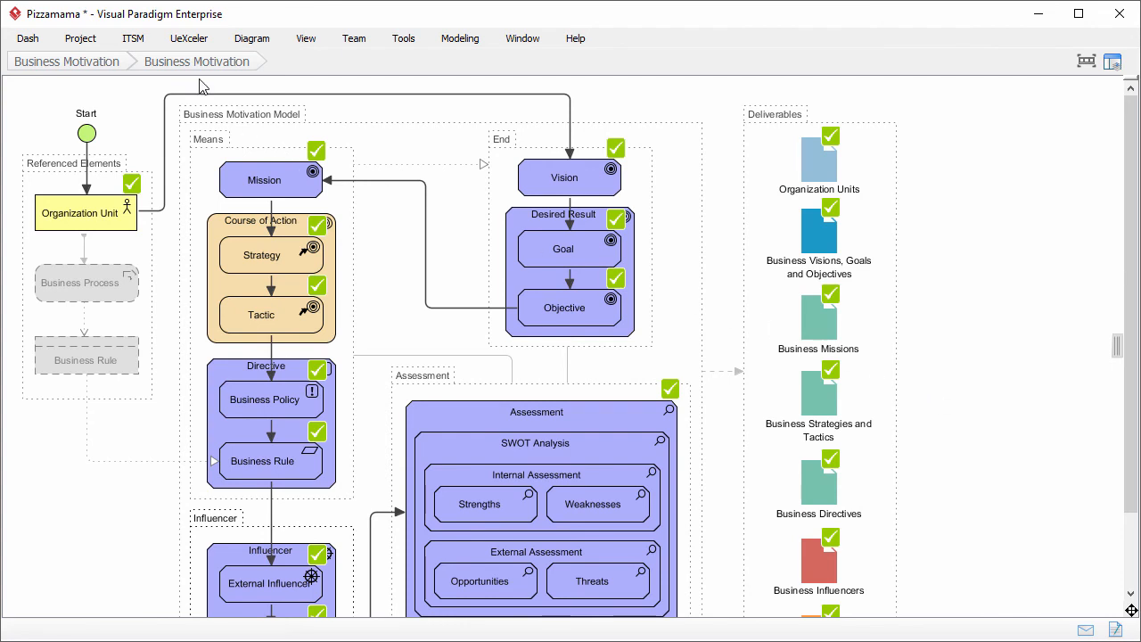
# - Open the generated Organization Units.docx in Word from the Organization Units section of the Deliverable Repository
pyautogui.click(142, 42)
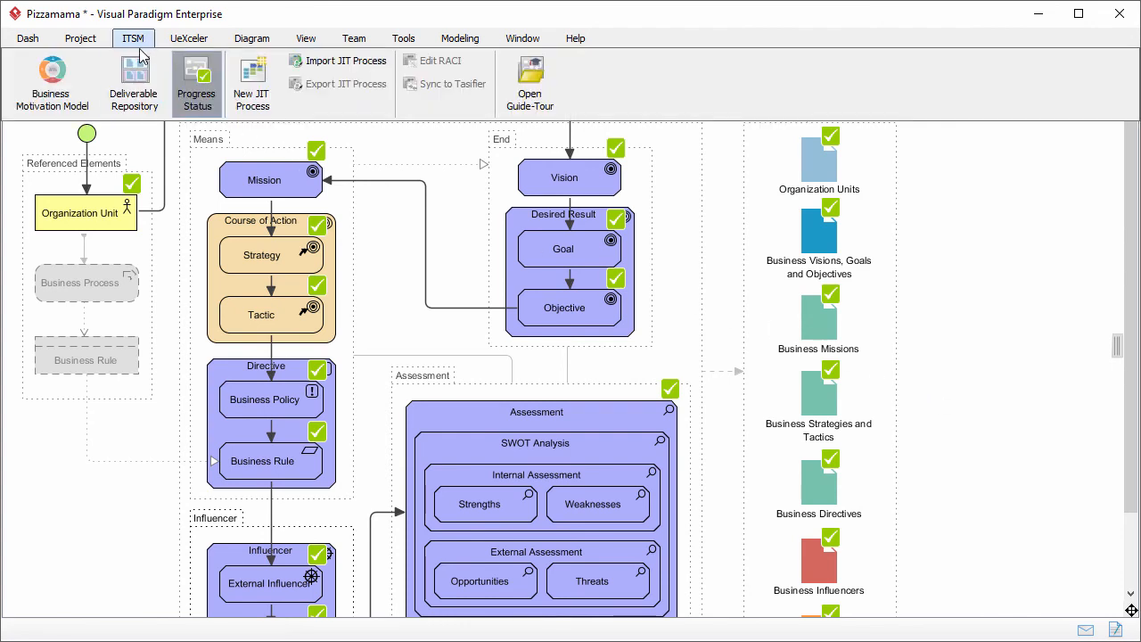
pyautogui.click(139, 96)
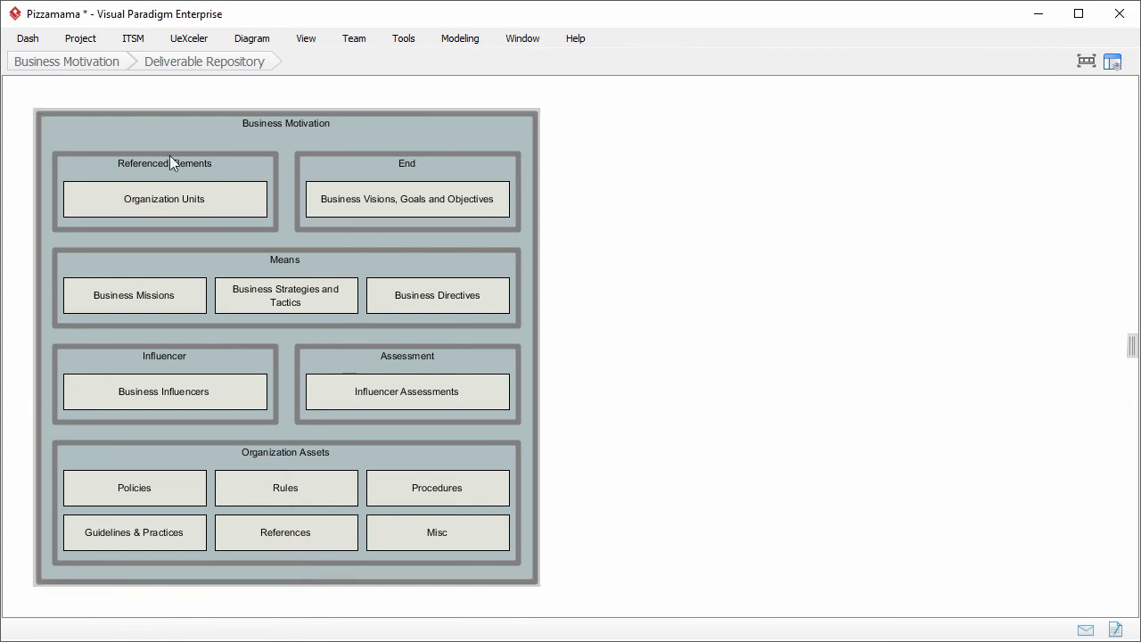
pyautogui.click(195, 201)
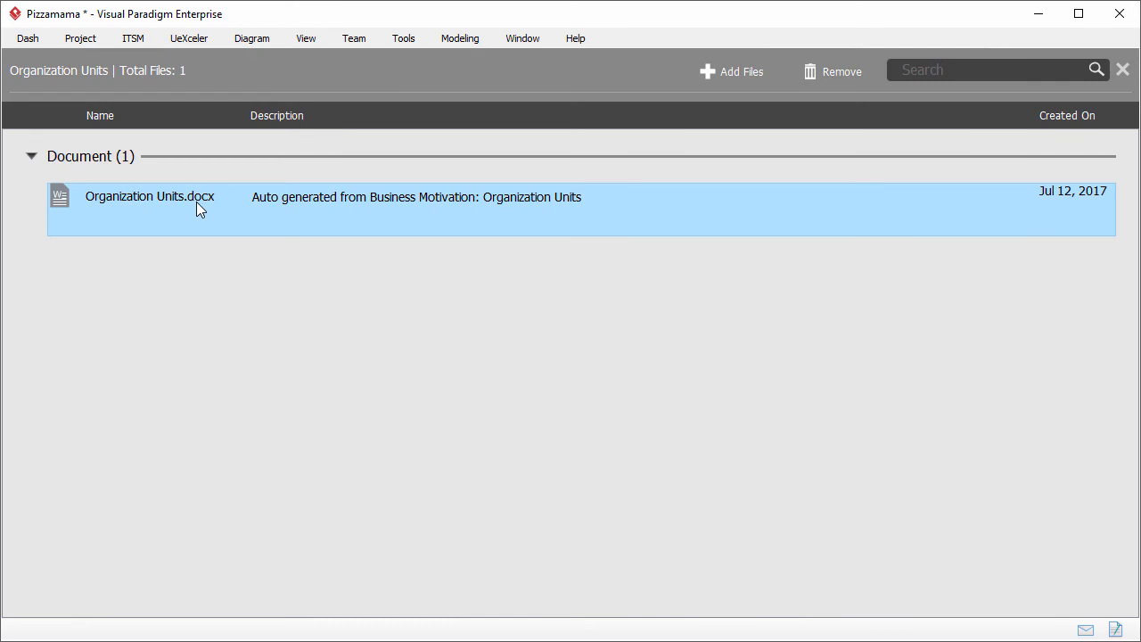
pyautogui.doubleClick(196, 202)
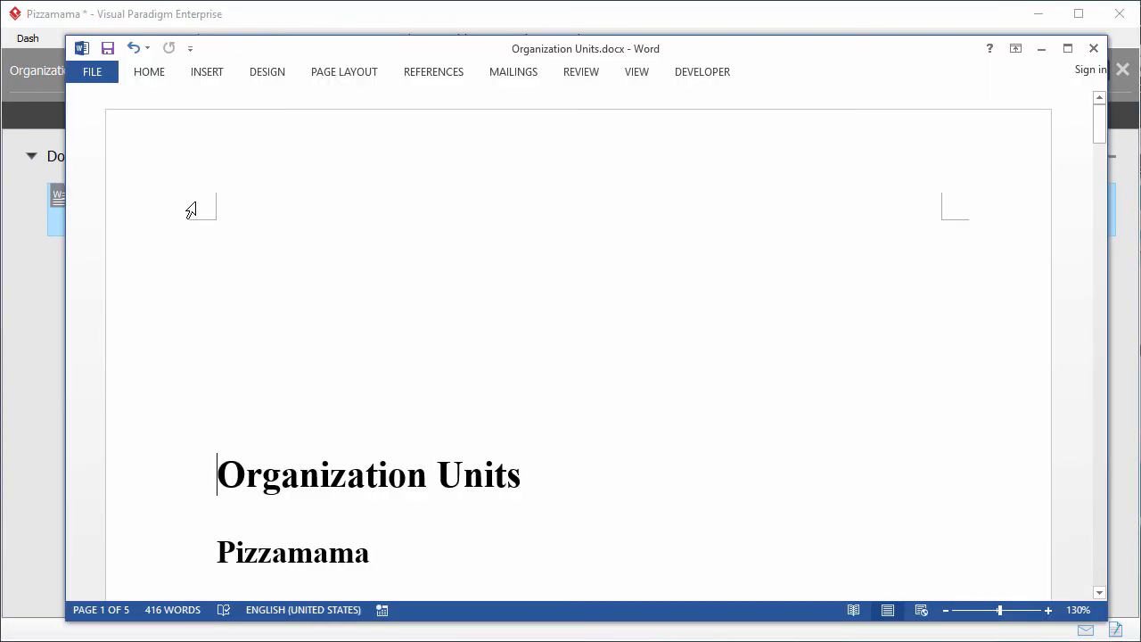
# - Examine the Organization Units document through its category and organization unit tables to the last page, and close it
pyautogui.scroll(-10, 191, 210)
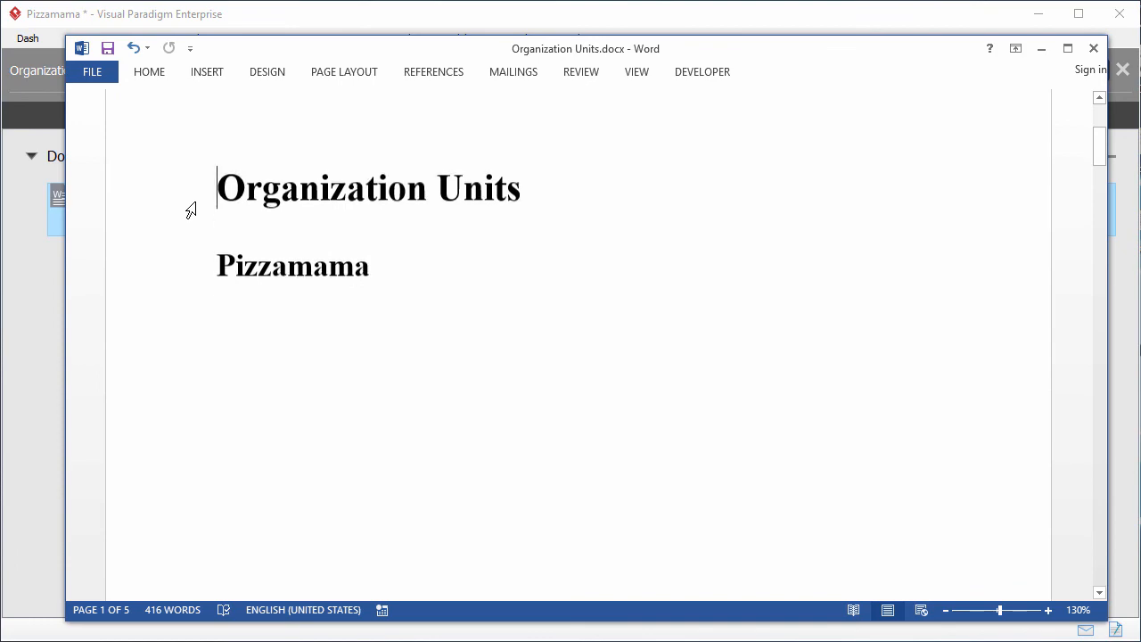
pyautogui.scroll(-12, 191, 211)
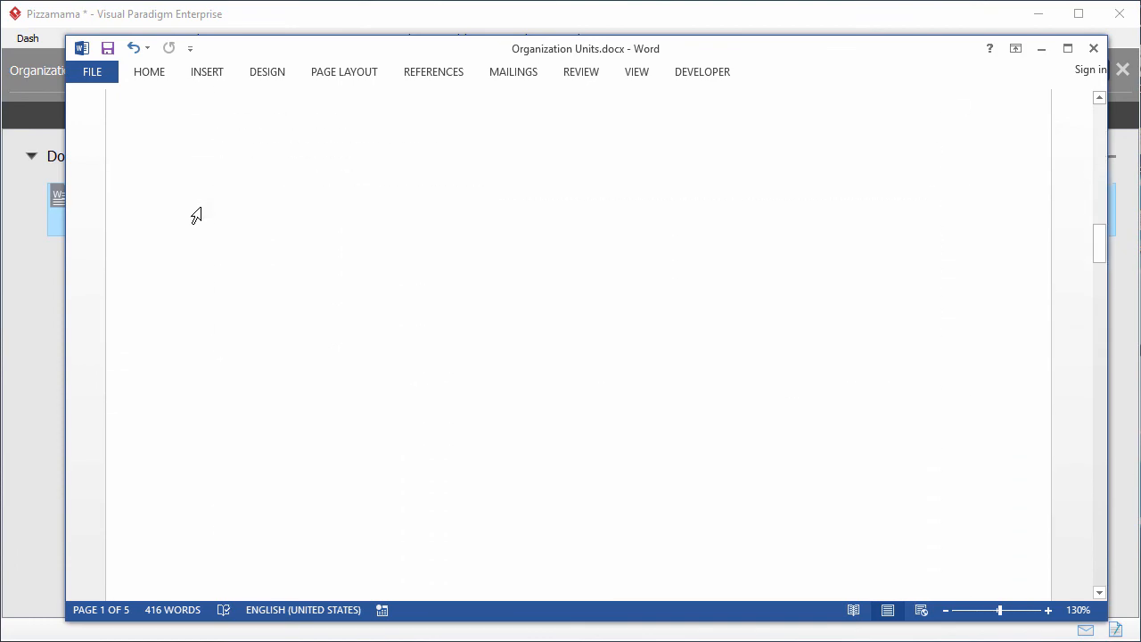
pyautogui.scroll(-8, 198, 221)
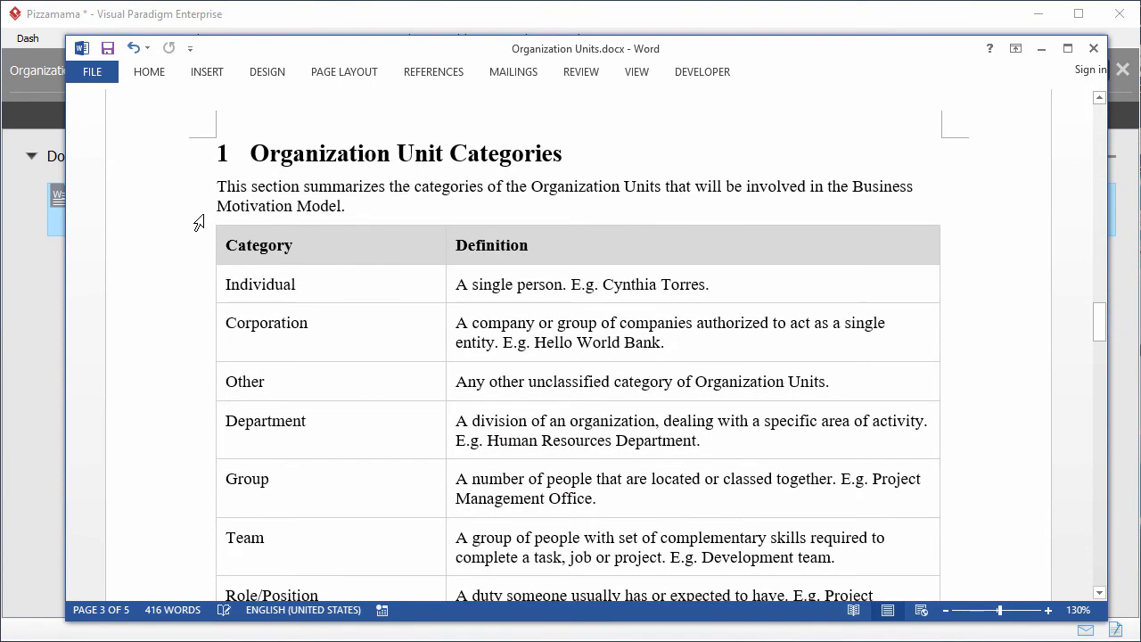
pyautogui.scroll(-12, 198, 221)
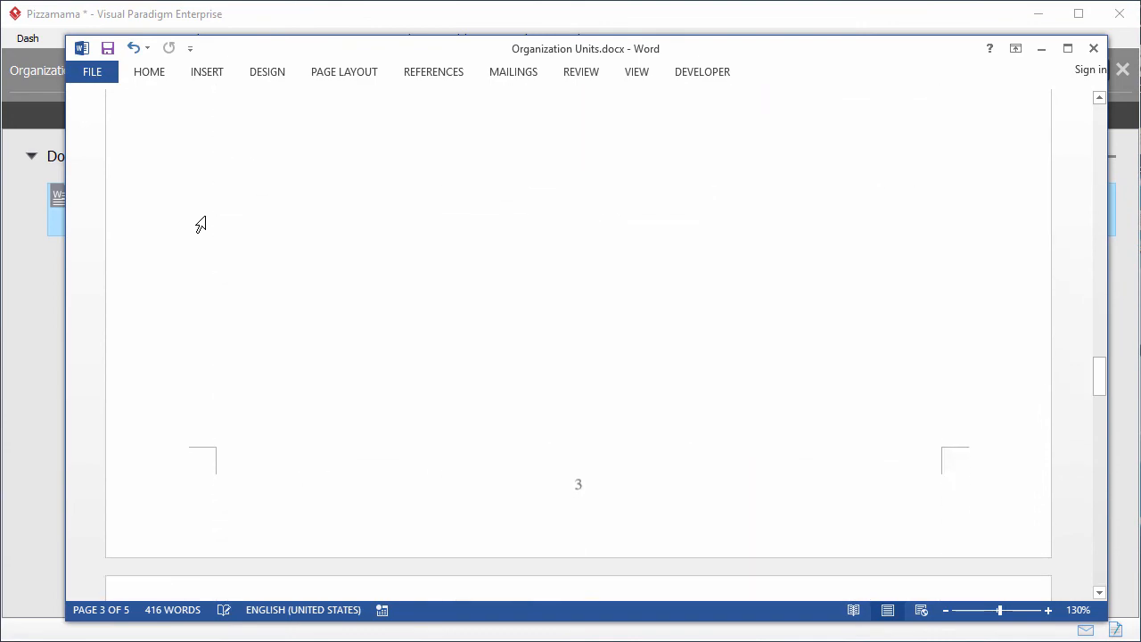
pyautogui.scroll(-2, 200, 224)
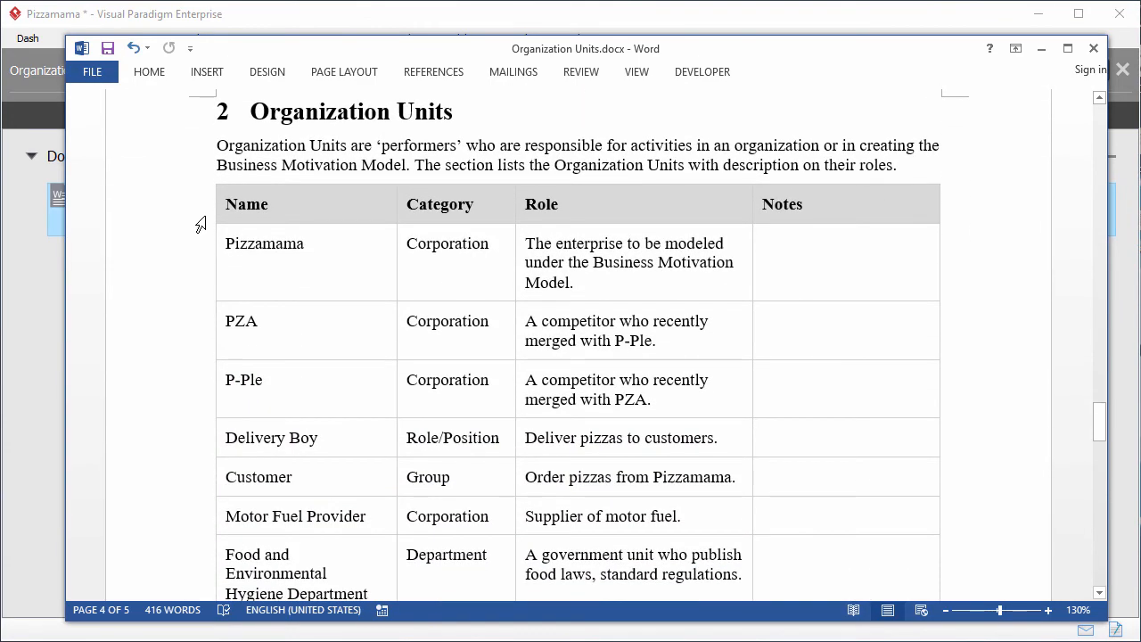
pyautogui.scroll(-10, 199, 225)
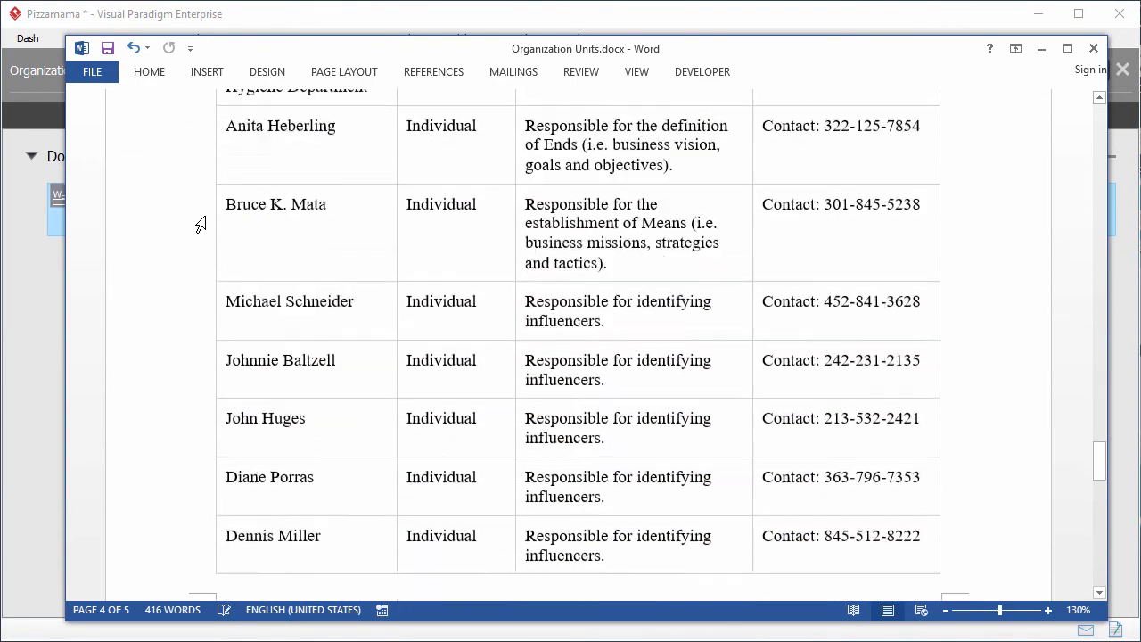
pyautogui.scroll(-13, 199, 224)
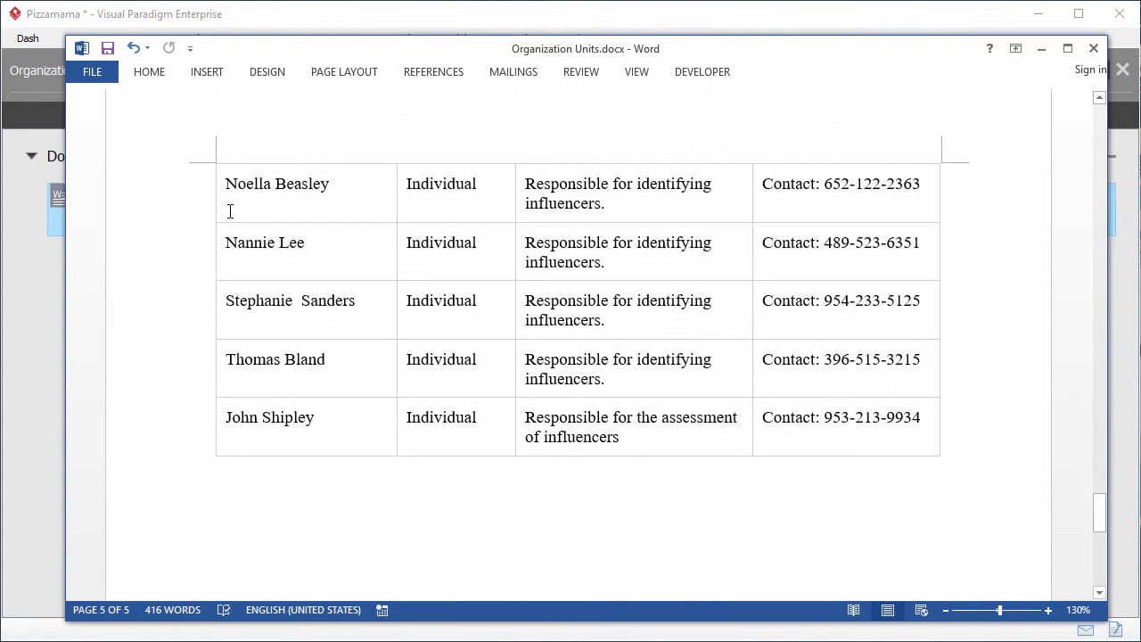
pyautogui.click(1093, 48)
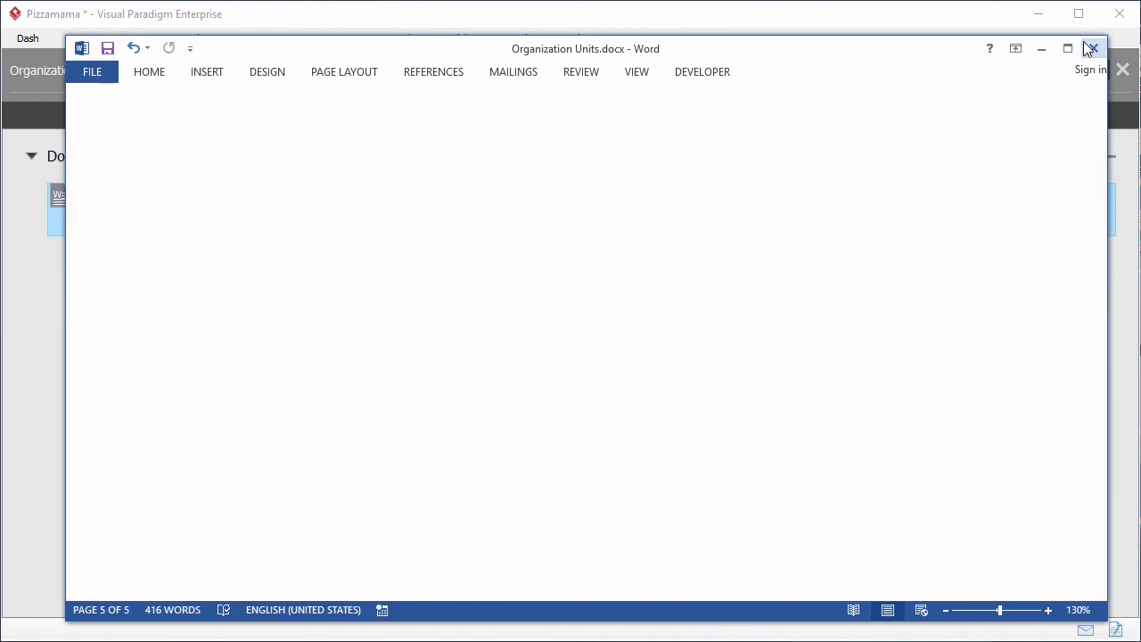
# - Leave the Organization Units file list and open the generated Business Directives.docx from the Means section of the Deliverable Repository in Word
pyautogui.click(1123, 69)
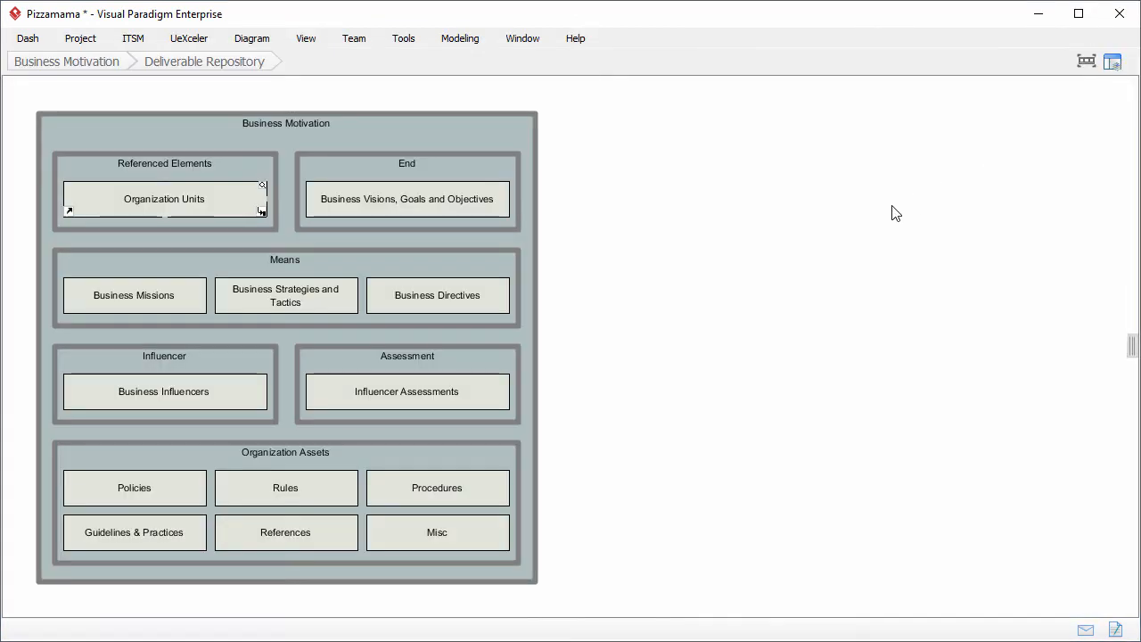
pyautogui.click(470, 303)
pyautogui.click(206, 197)
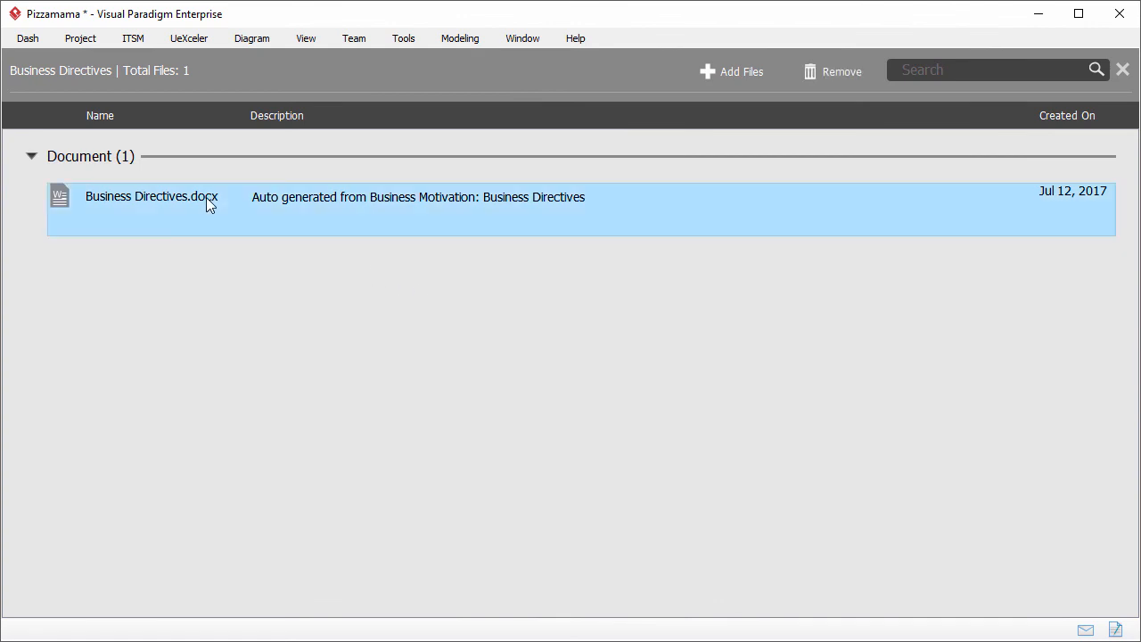
pyautogui.doubleClick(206, 197)
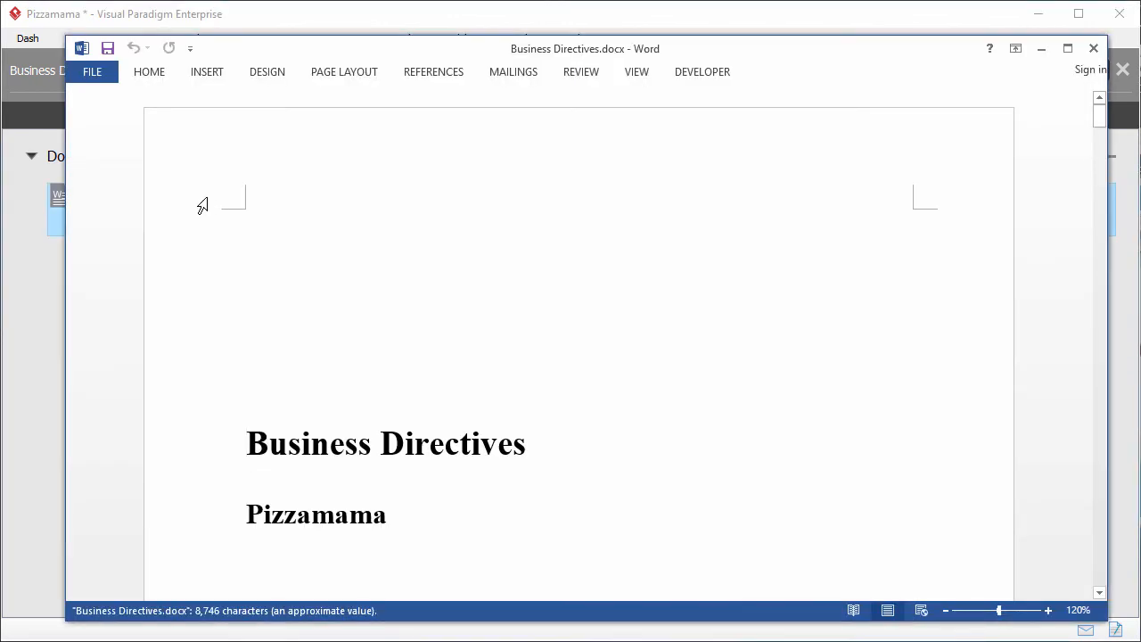
# - Examine the Business Directives document from its table of contents through the goals, objectives and business policy governance tables
pyautogui.scroll(-10, 203, 207)
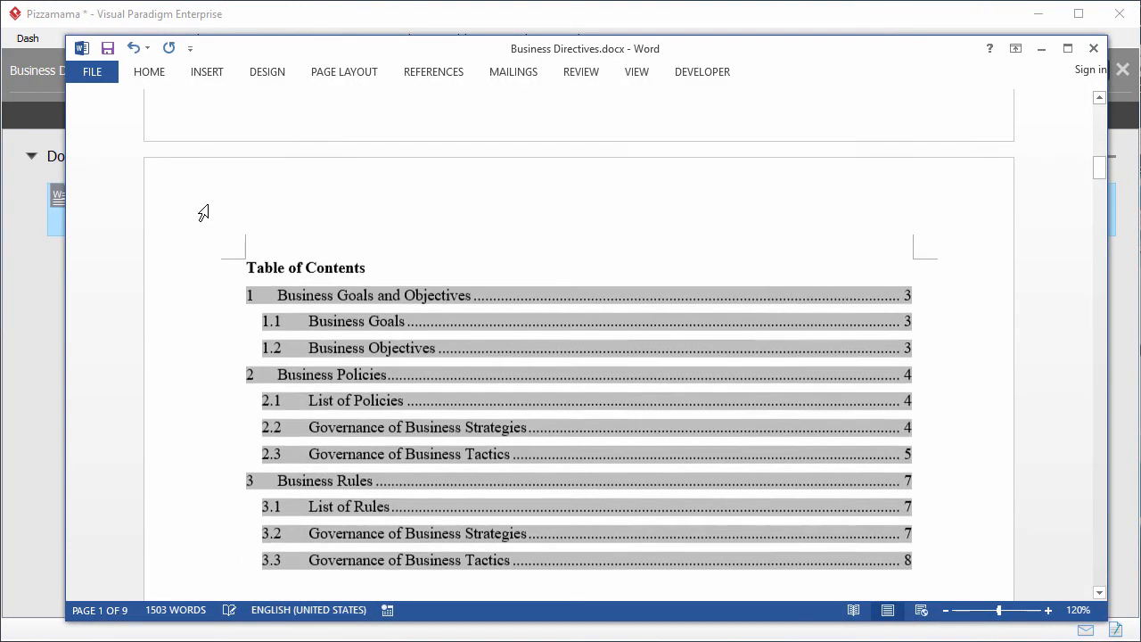
pyautogui.scroll(-10, 203, 214)
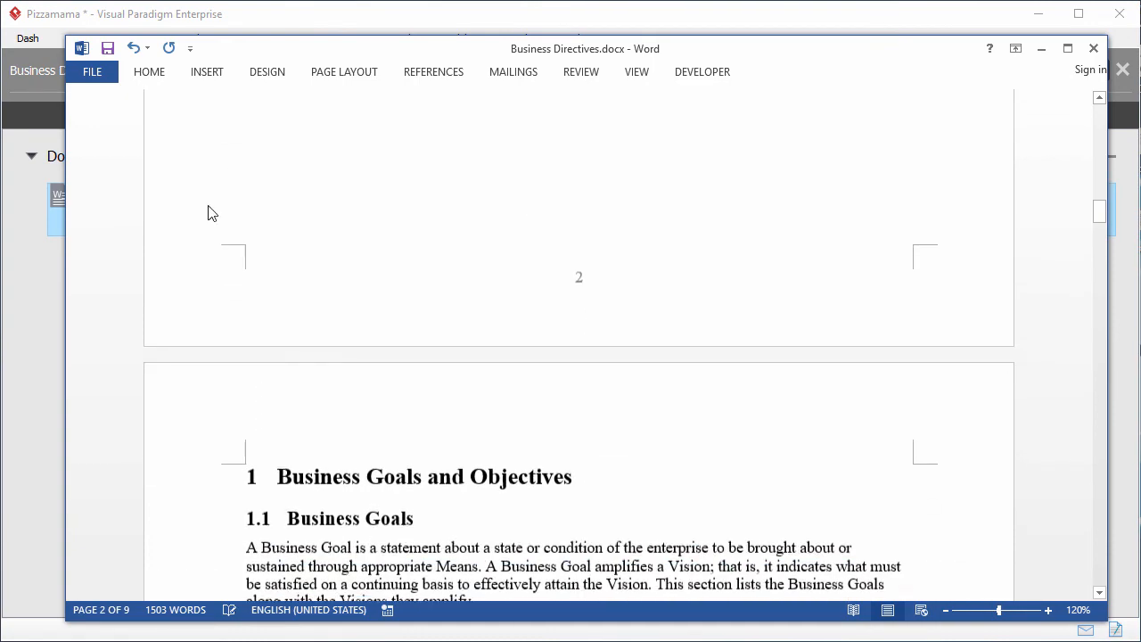
pyautogui.scroll(-5, 203, 214)
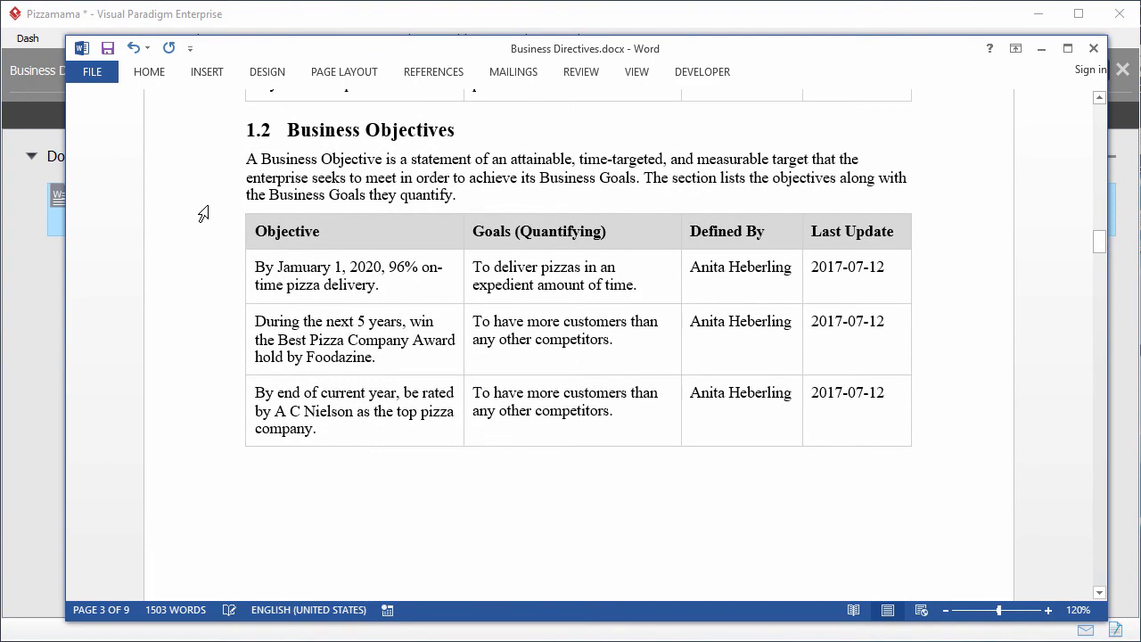
pyautogui.scroll(-10, 203, 214)
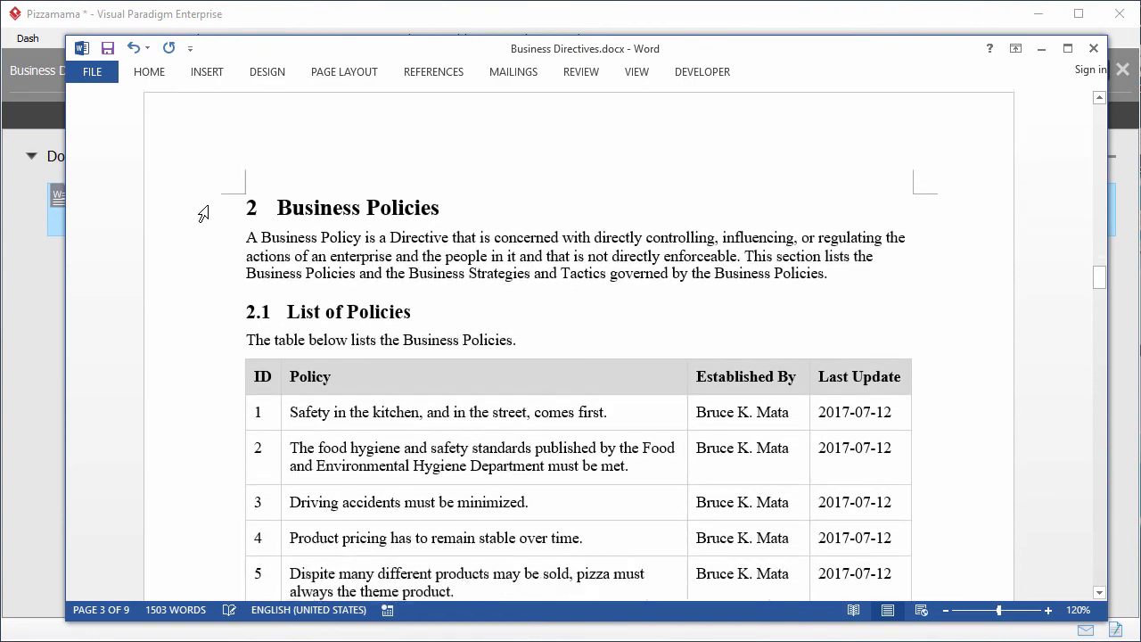
pyautogui.scroll(-10, 203, 214)
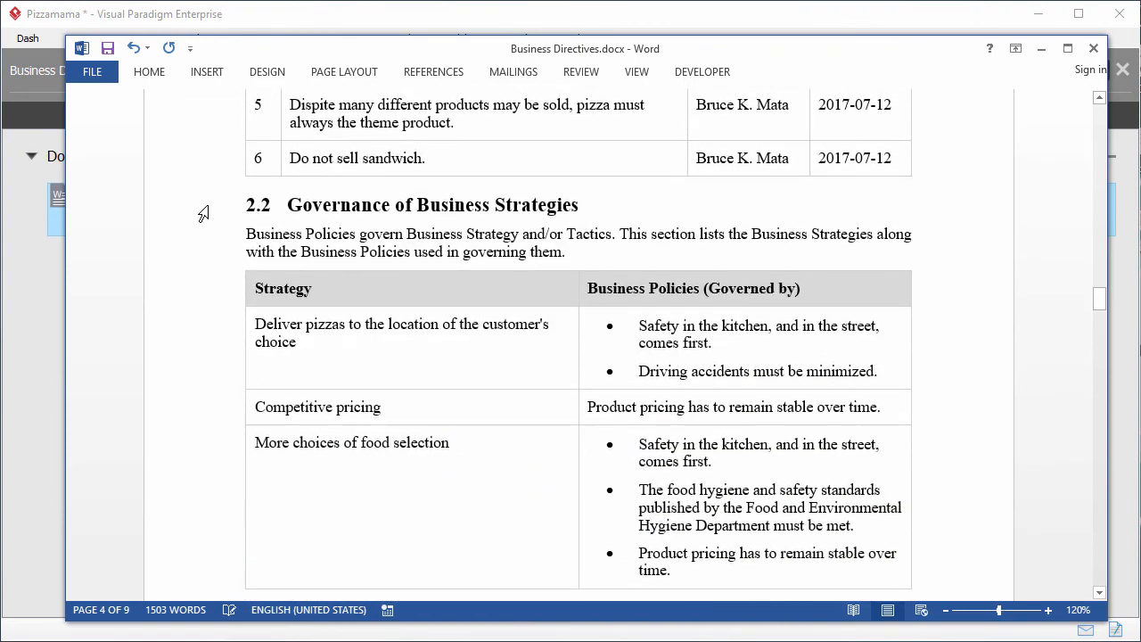
pyautogui.scroll(-10, 203, 214)
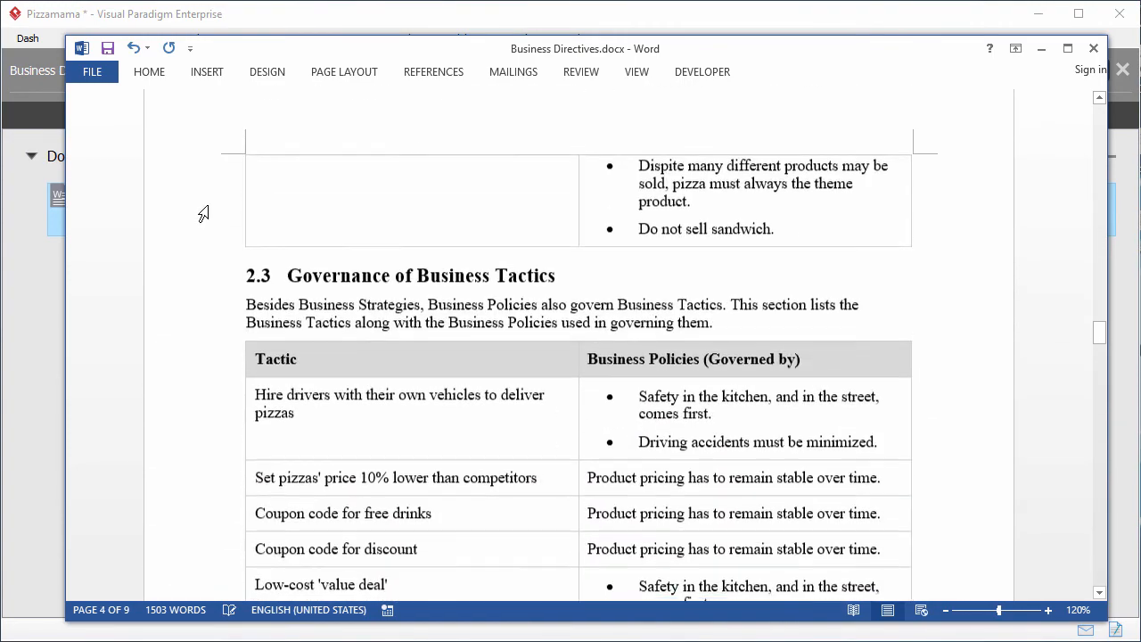
pyautogui.scroll(-10, 204, 214)
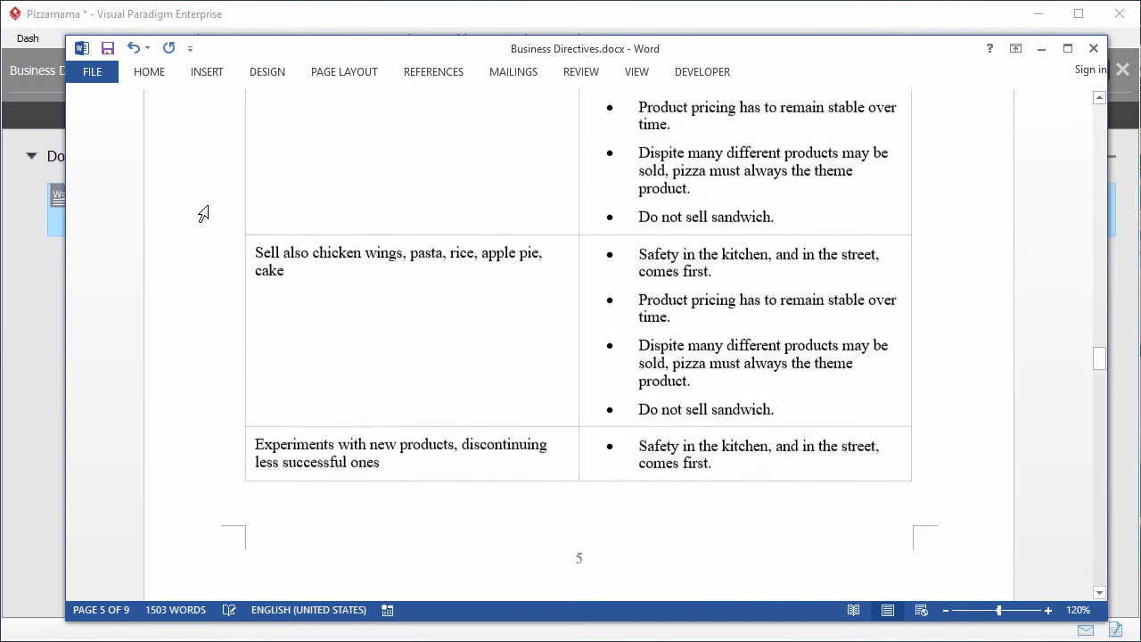
pyautogui.scroll(-10, 203, 214)
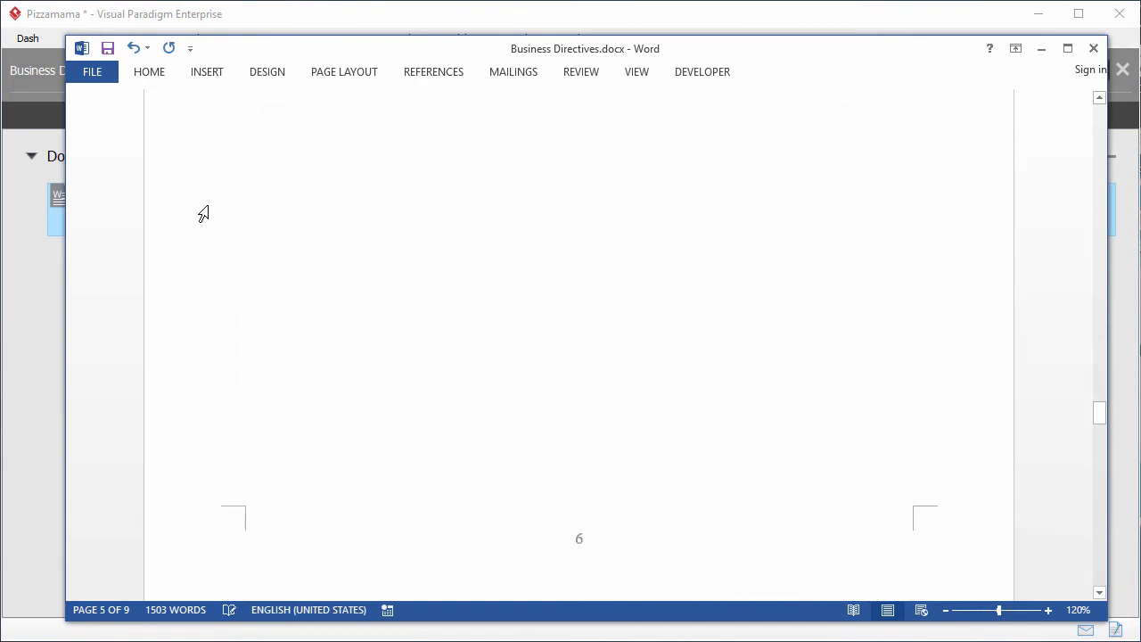
# - Examine the business rules list and its strategy and tactic governance tables to the last page, and close the document
pyautogui.scroll(-2, 203, 214)
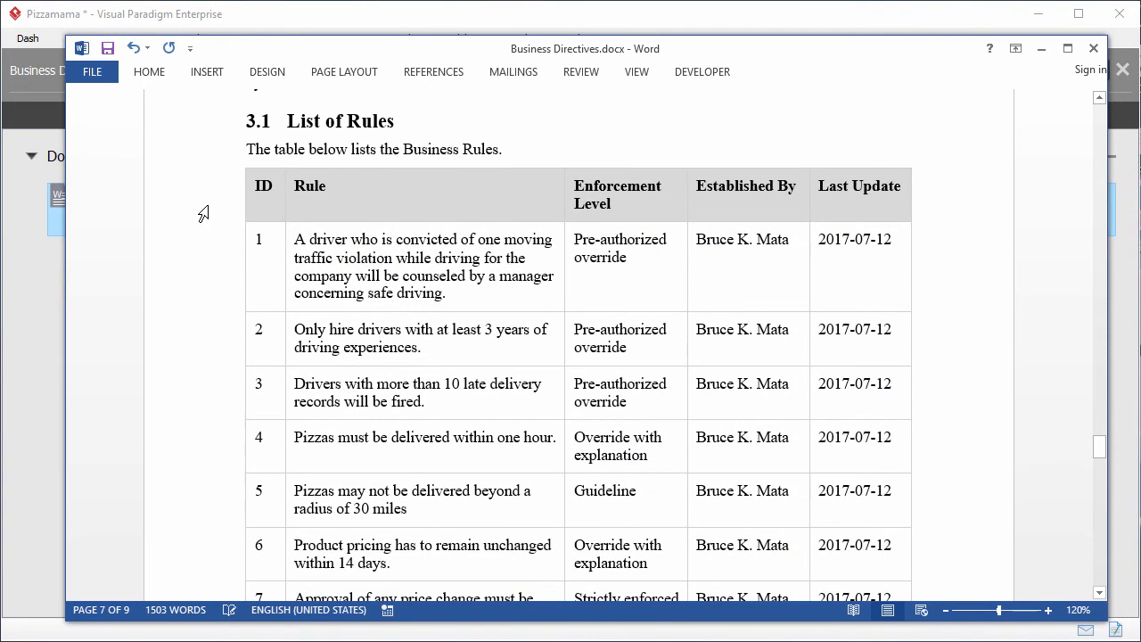
pyautogui.scroll(-12, 204, 214)
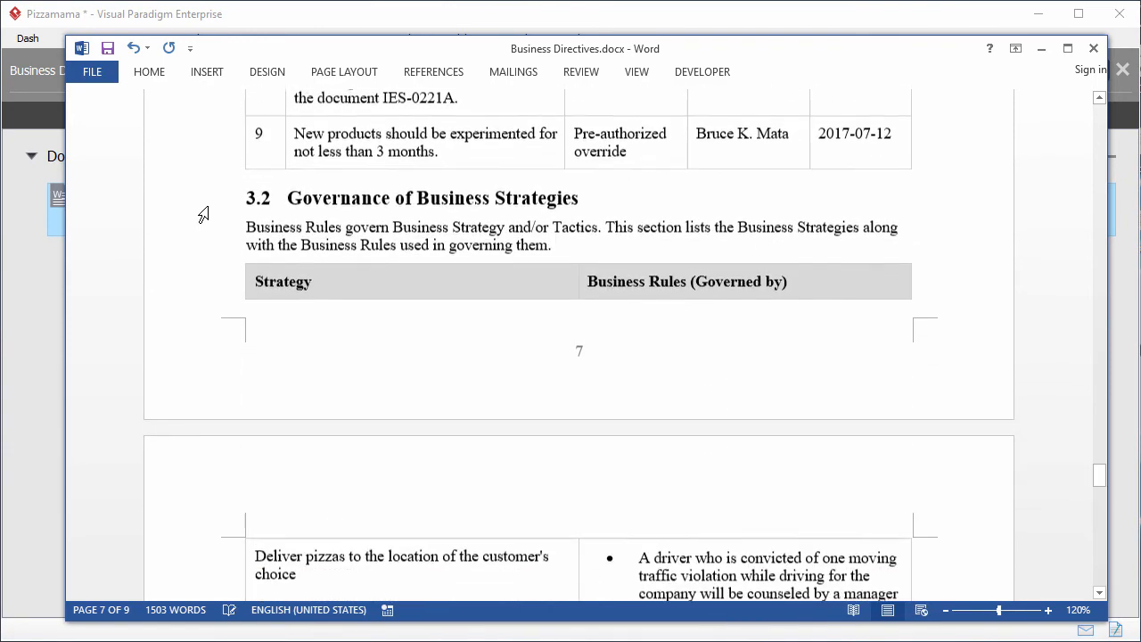
pyautogui.scroll(-17, 203, 214)
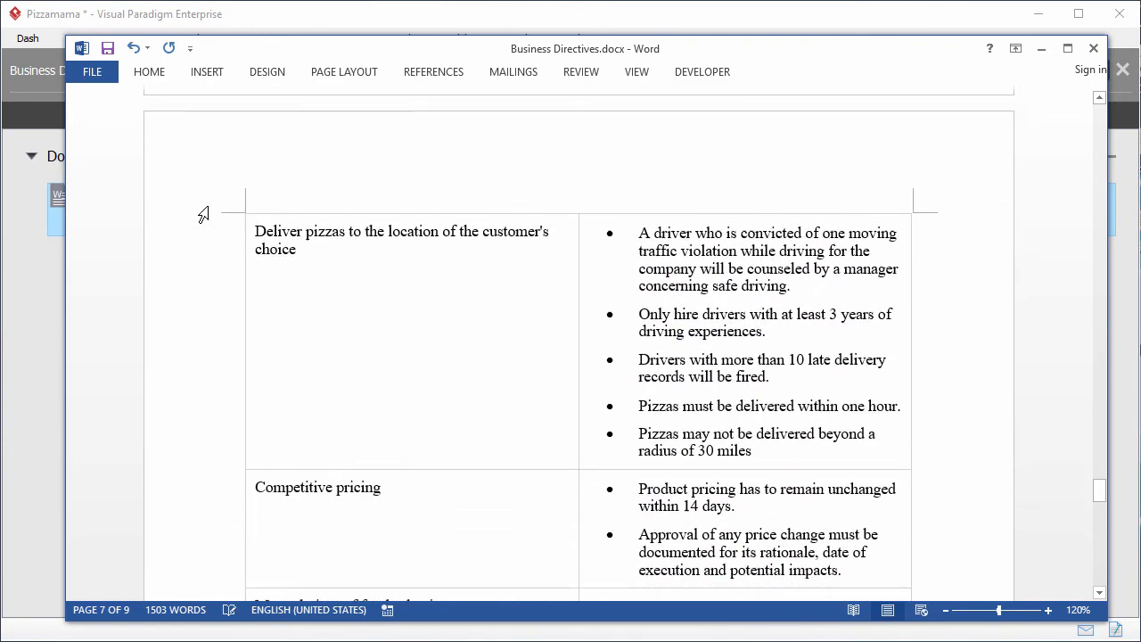
pyautogui.scroll(-11, 203, 214)
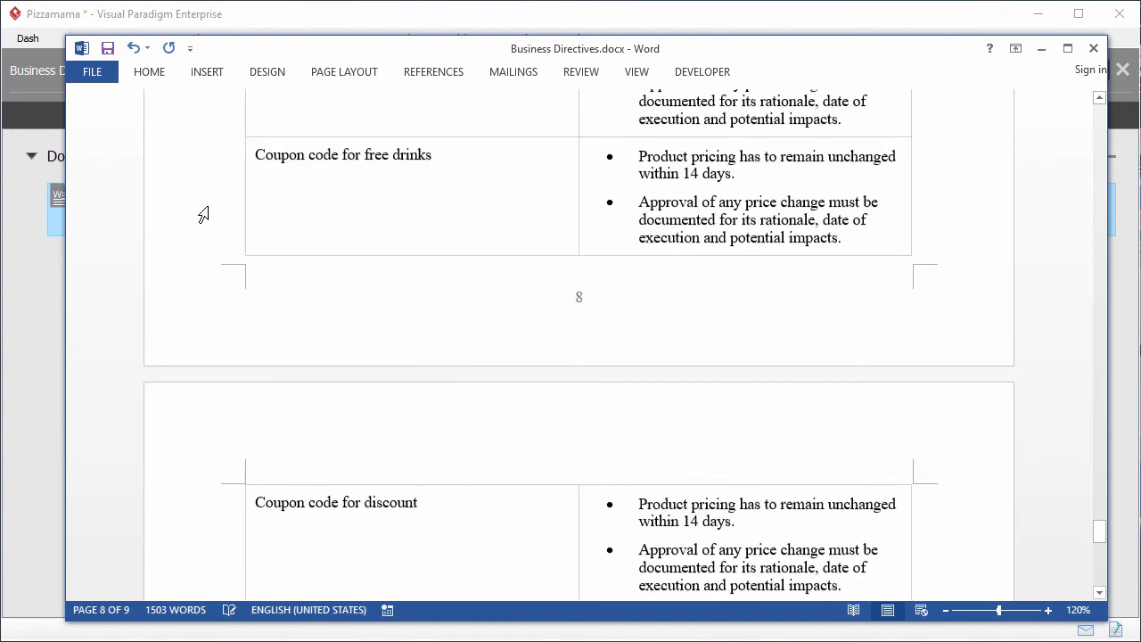
pyautogui.scroll(-6, 203, 214)
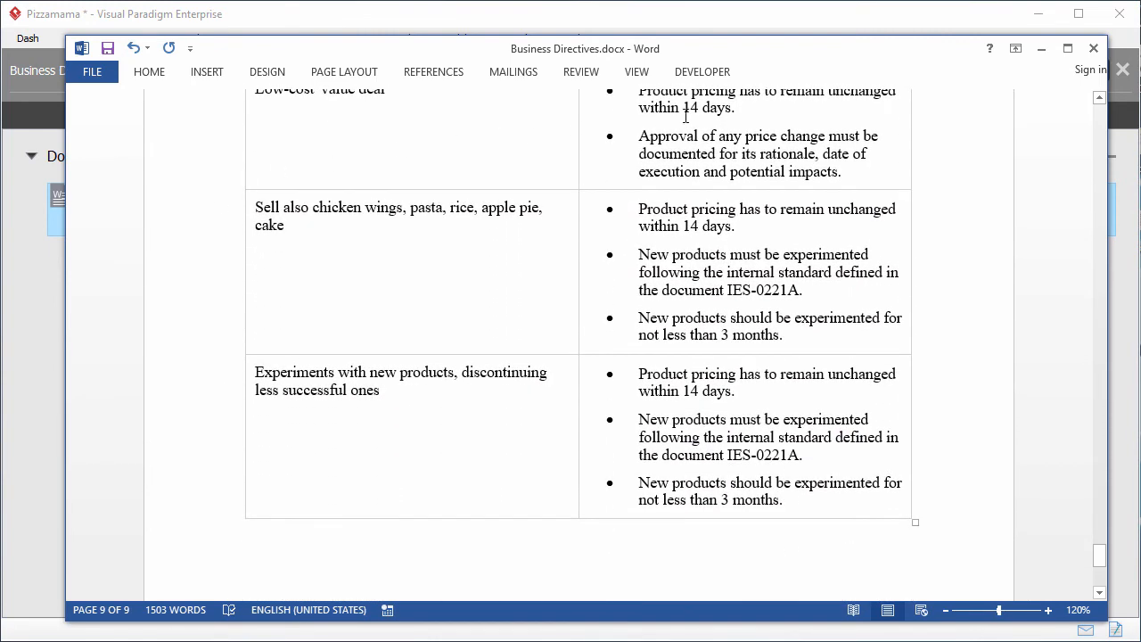
pyautogui.click(1088, 48)
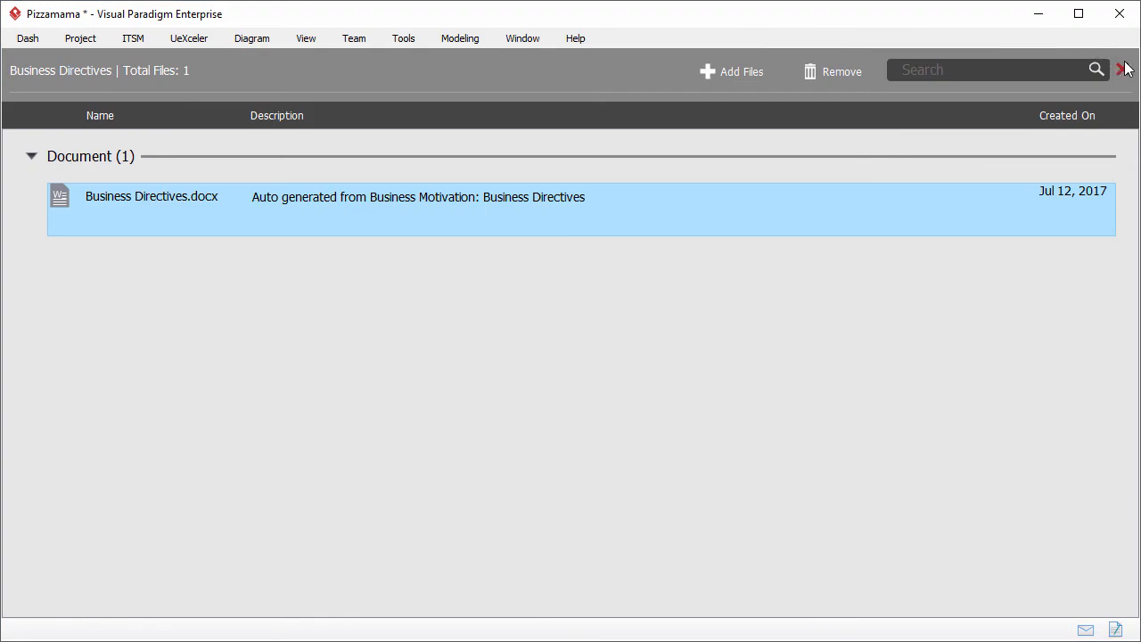
# - Leave the Business Directives file list and reopen the Business Motivation phase diagram from the Business Motivation Model
pyautogui.click(1121, 68)
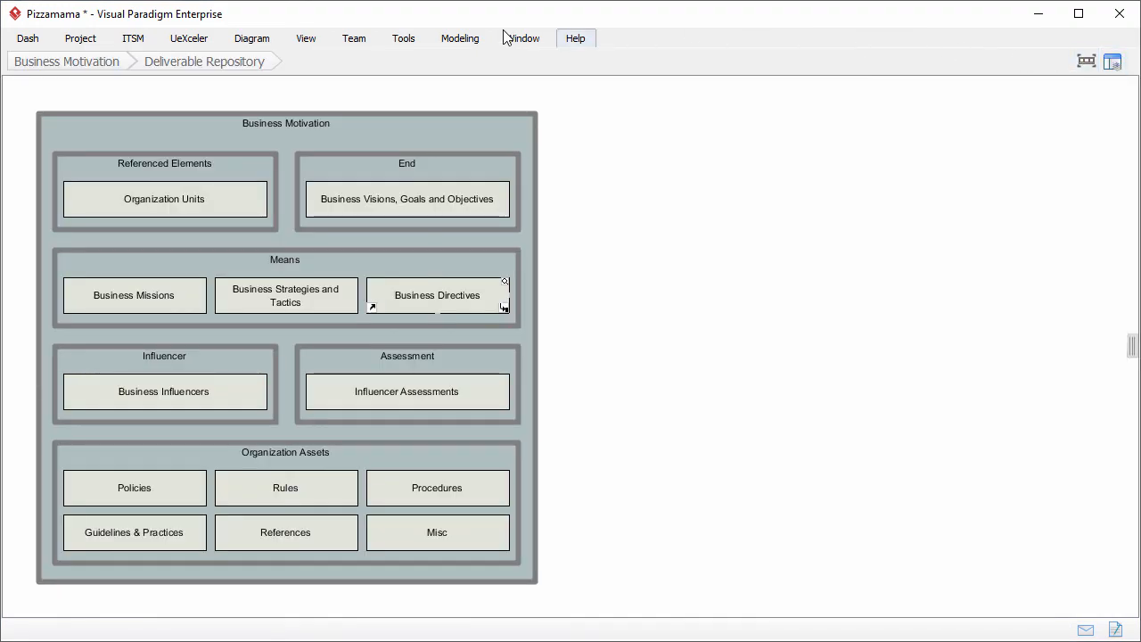
pyautogui.click(136, 43)
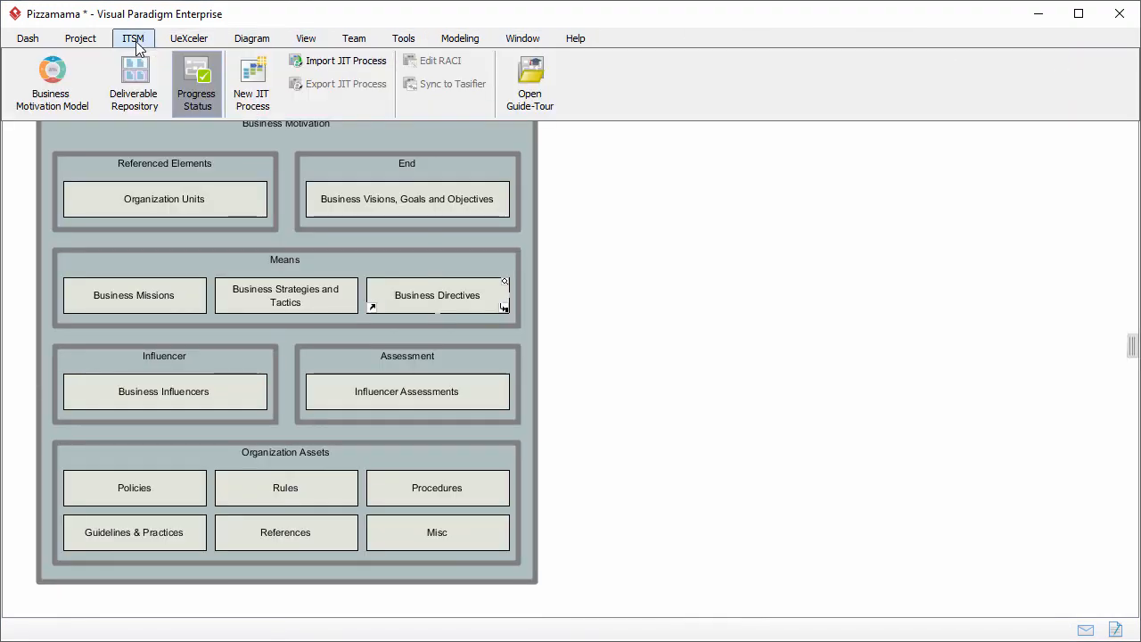
pyautogui.click(71, 83)
pyautogui.doubleClick(291, 218)
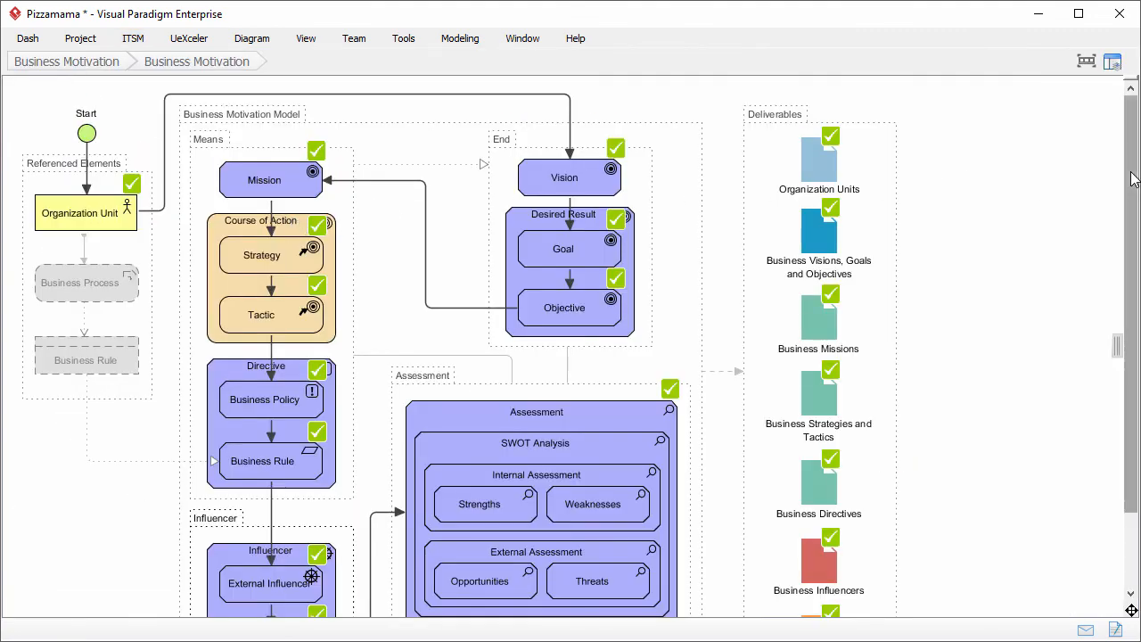
# - Generate the Influencer Assessments deliverable from the phase diagram and save it as the Word file Influencer Assessments.docx in the Output folder
pyautogui.moveTo(1135, 176); pyautogui.dragTo(1136, 253)
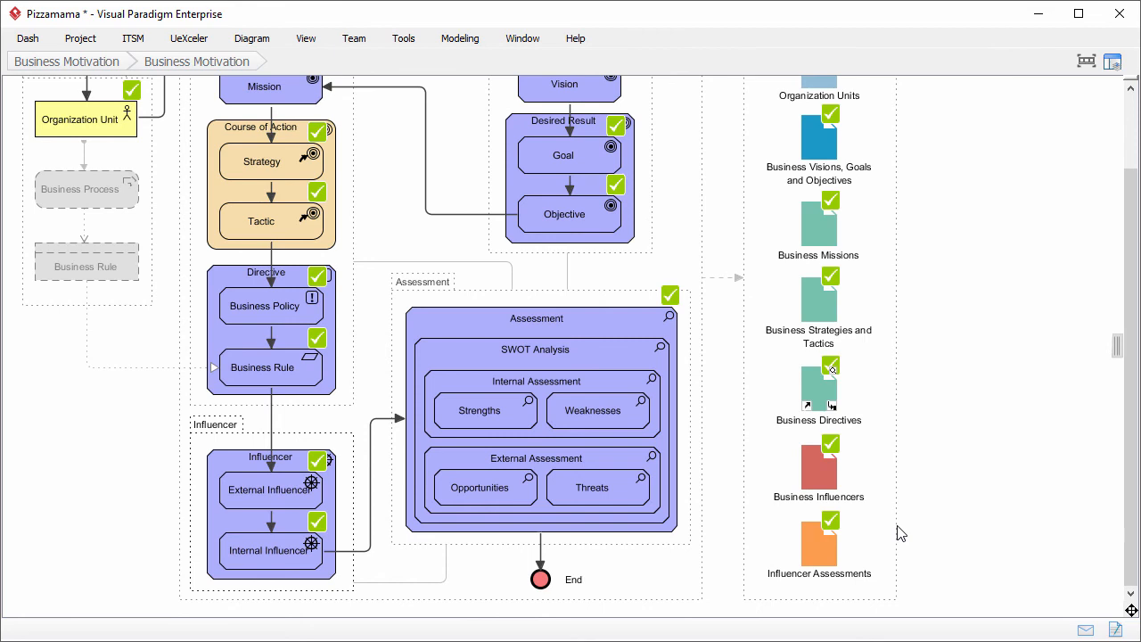
pyautogui.doubleClick(826, 546)
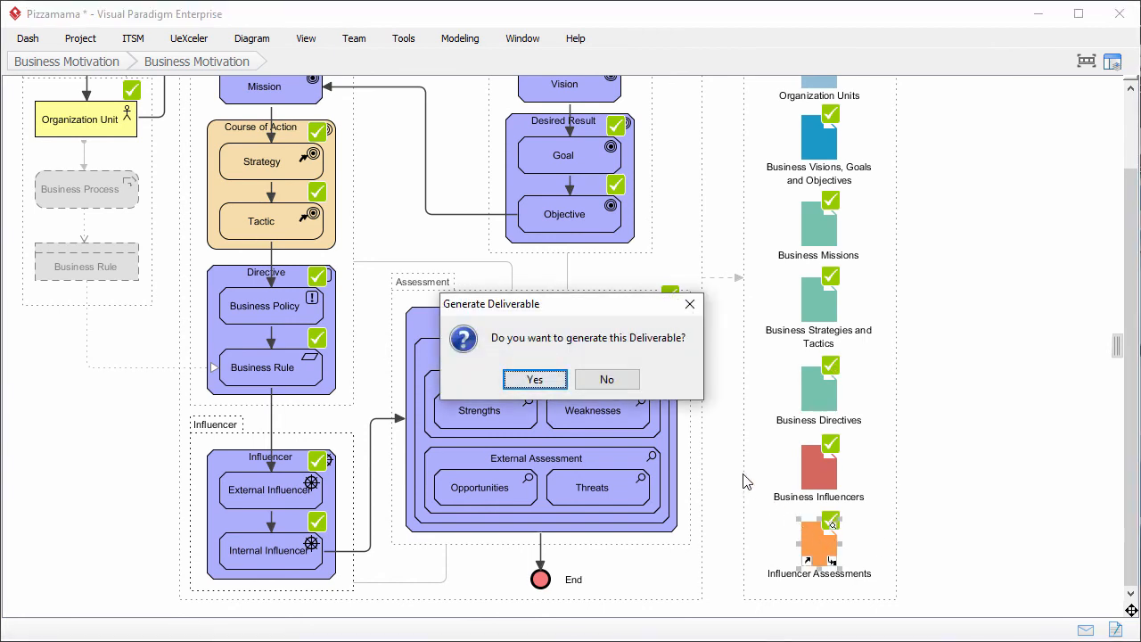
pyautogui.click(560, 378)
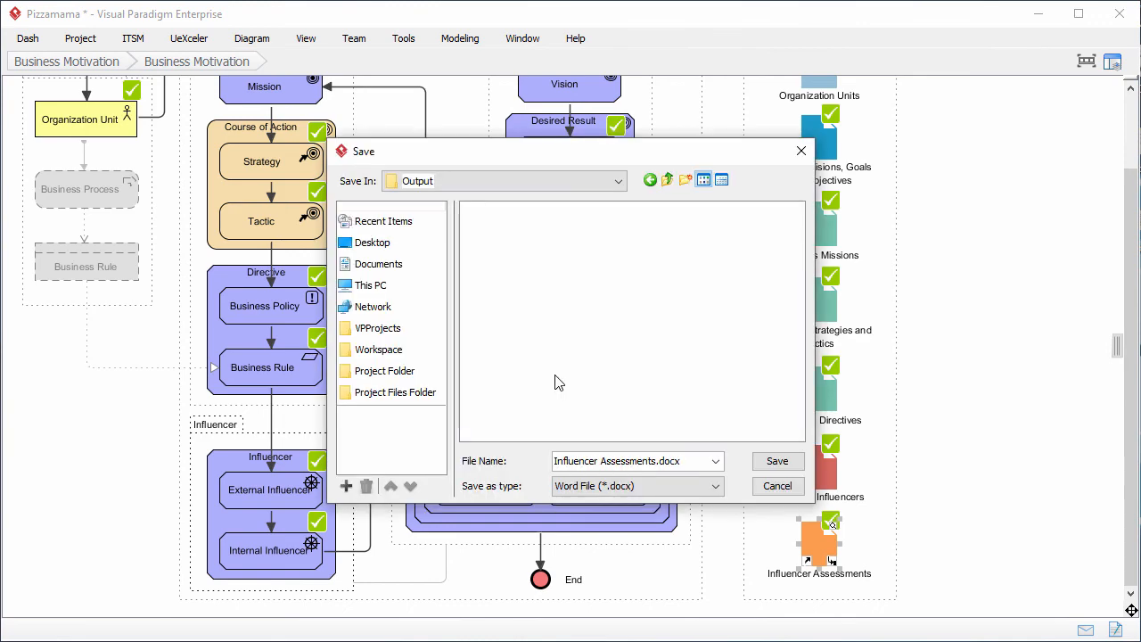
pyautogui.click(776, 460)
# - Examine the Influencer Assessments document from its cover page through the External Influencers section and its category table
pyautogui.scroll(-10, 802, 464)
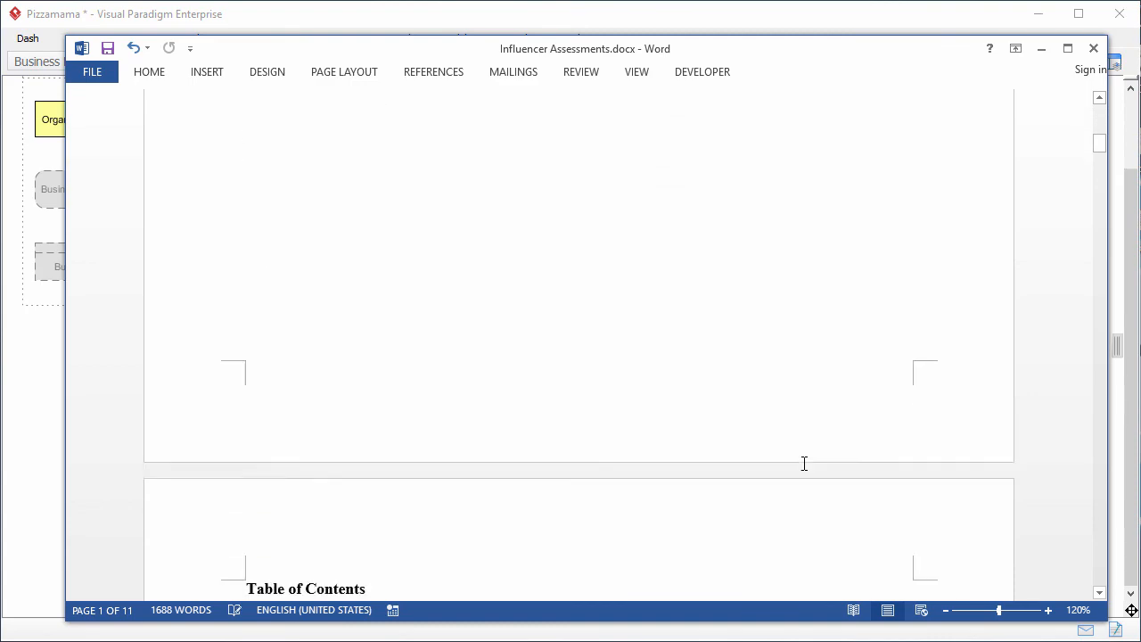
pyautogui.scroll(-10, 804, 464)
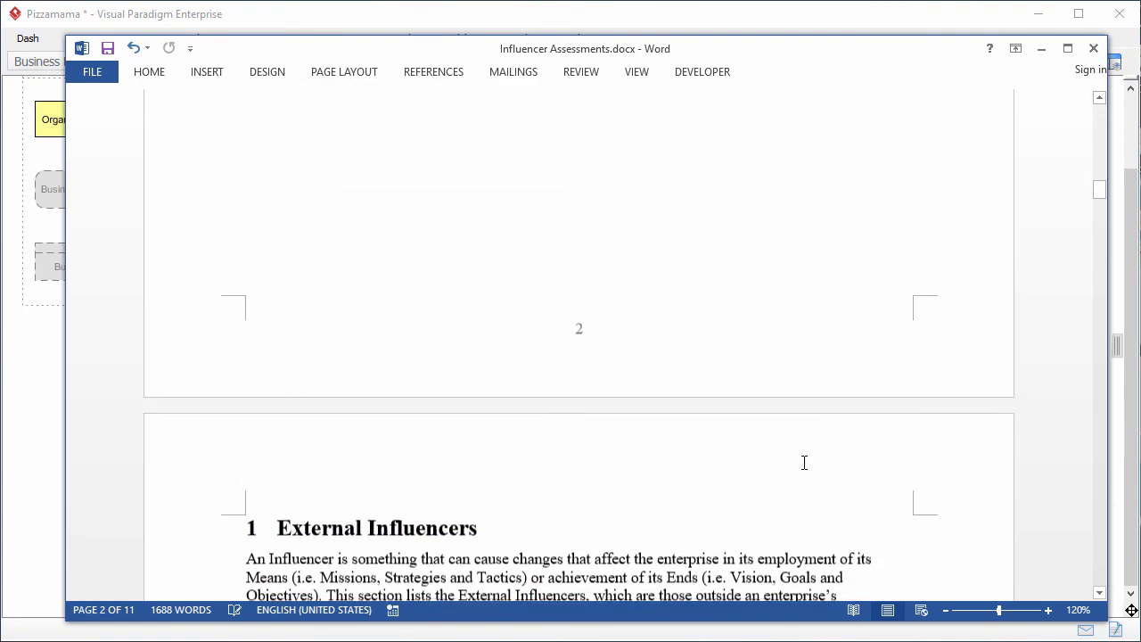
pyautogui.scroll(-7, 804, 462)
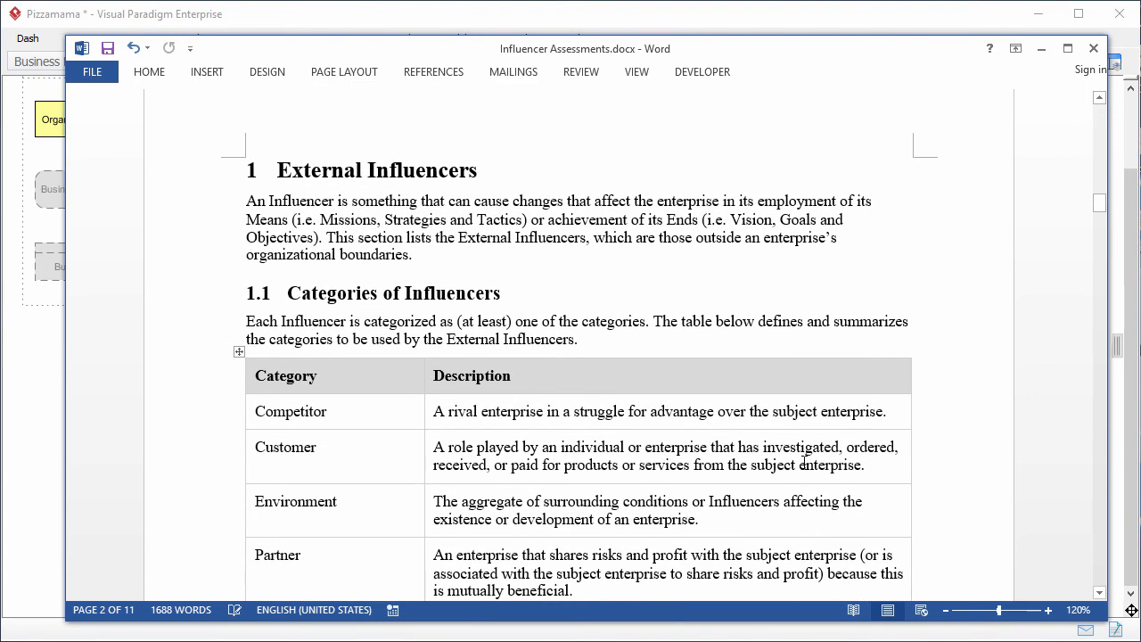